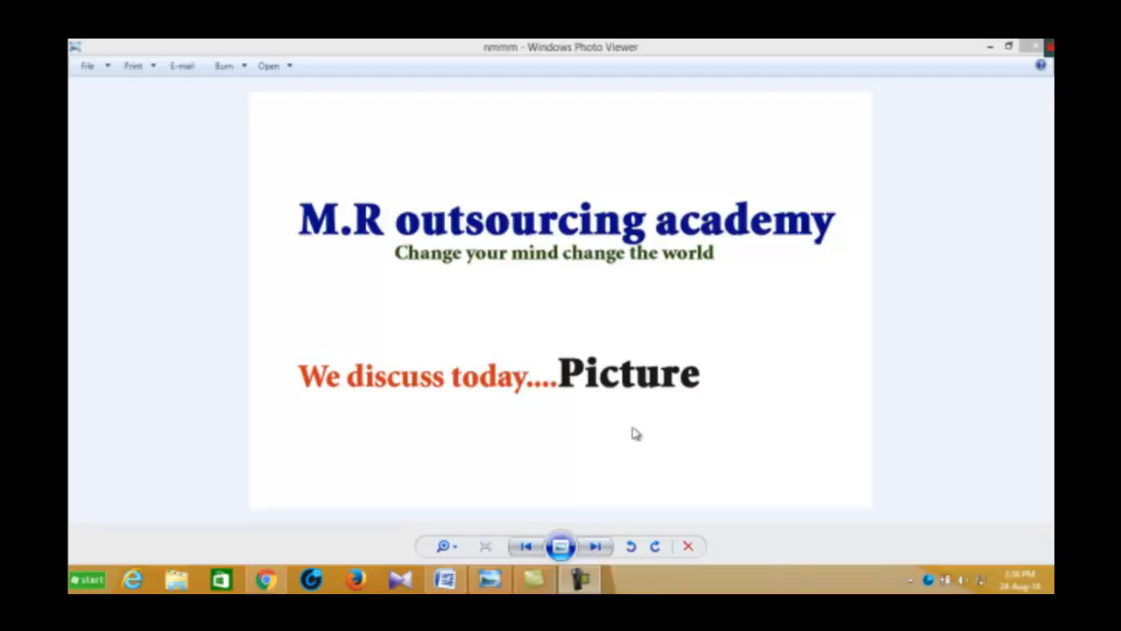
Minimize the image viewer showing the lesson title and switch to the open Word document
click(1008, 47)
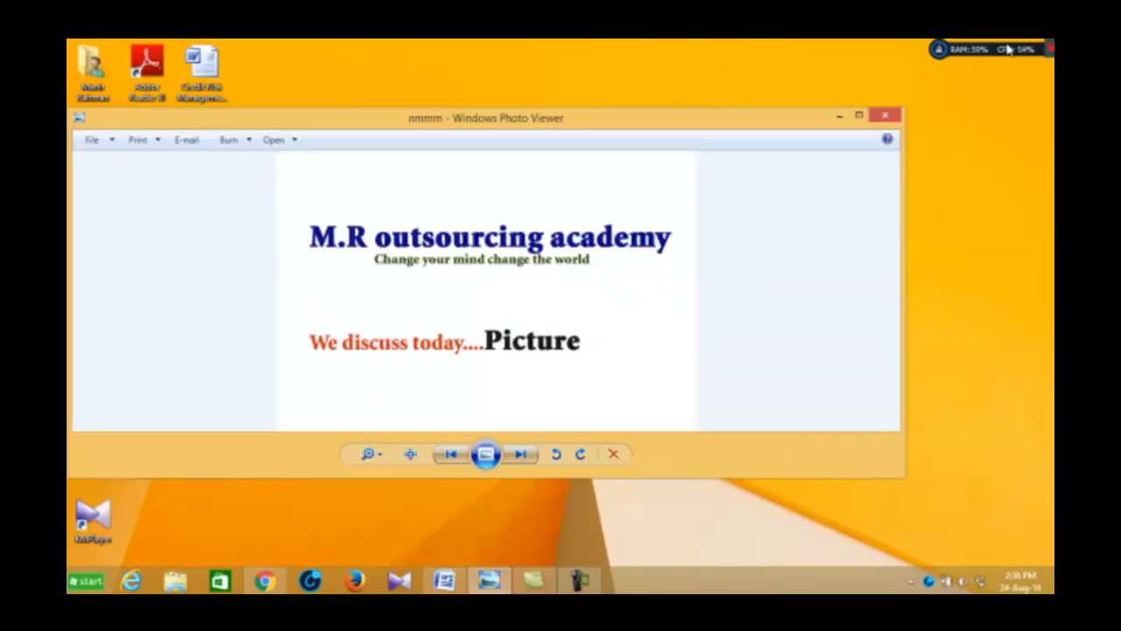
drag(705, 121, 667, 89)
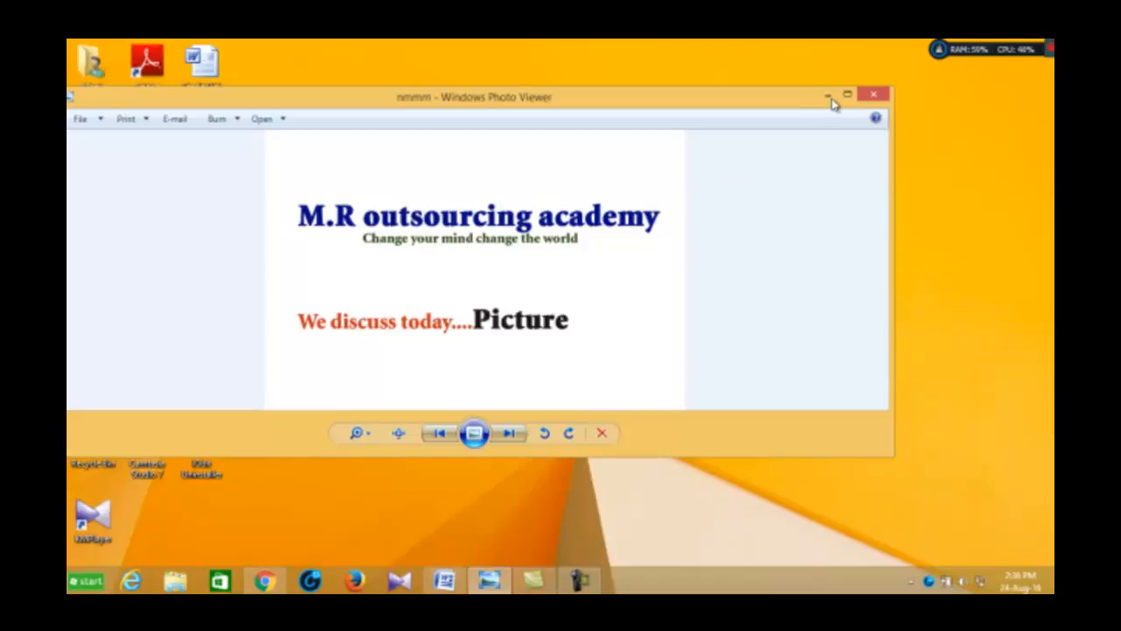
drag(788, 99, 828, 142)
click(862, 135)
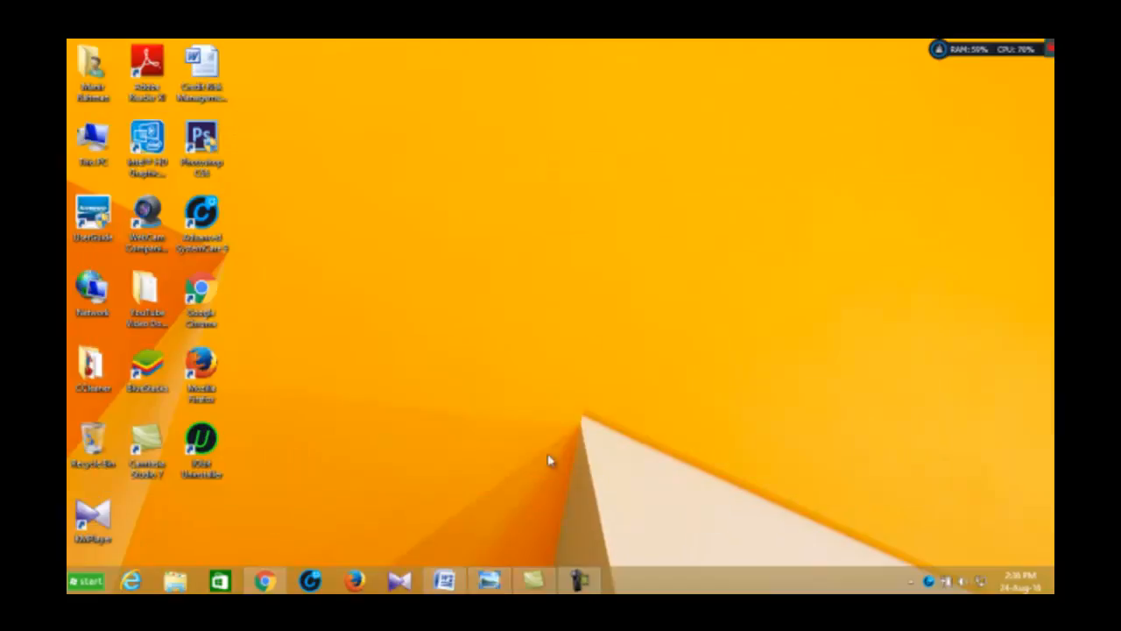
click(445, 582)
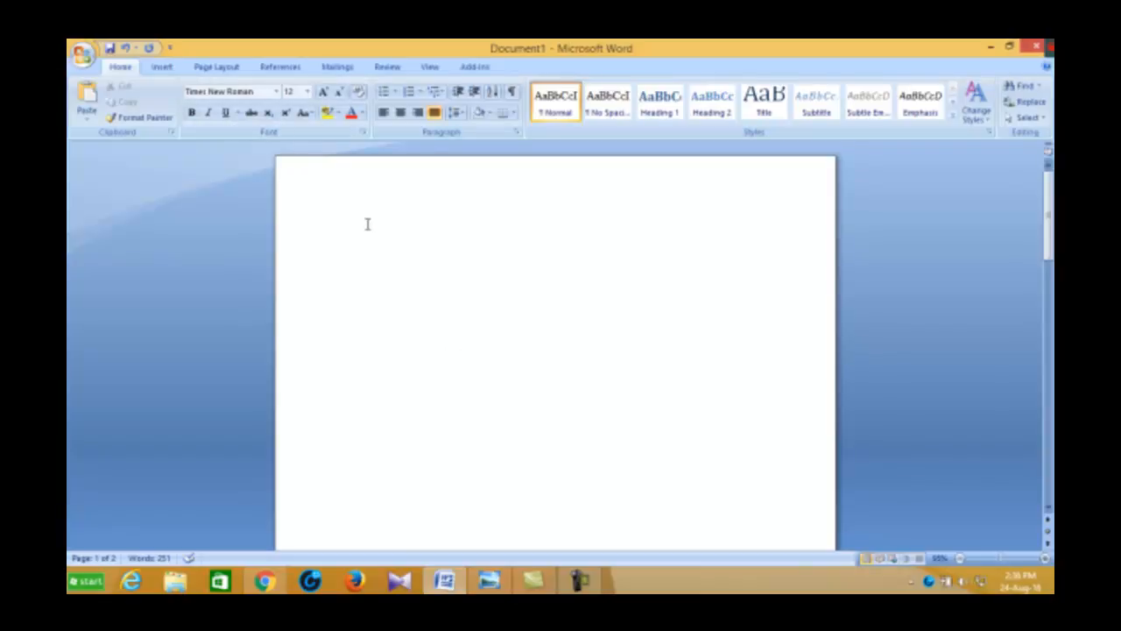
Start inserting a picture from file and browse to the "picture" folder on Local Disk (F:)
click(161, 69)
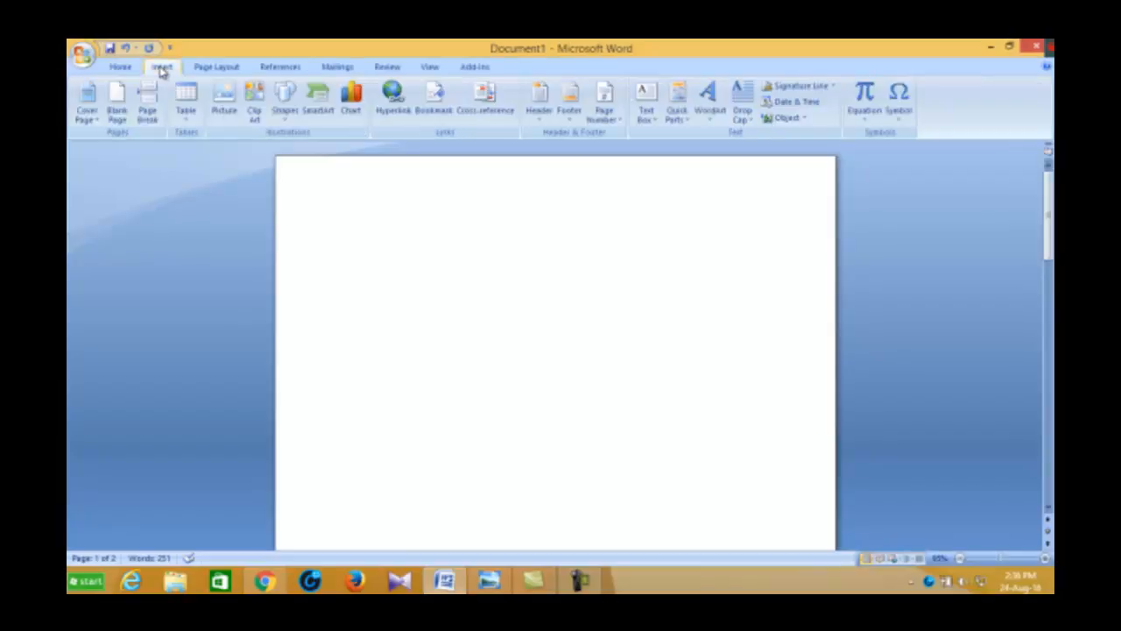
click(225, 99)
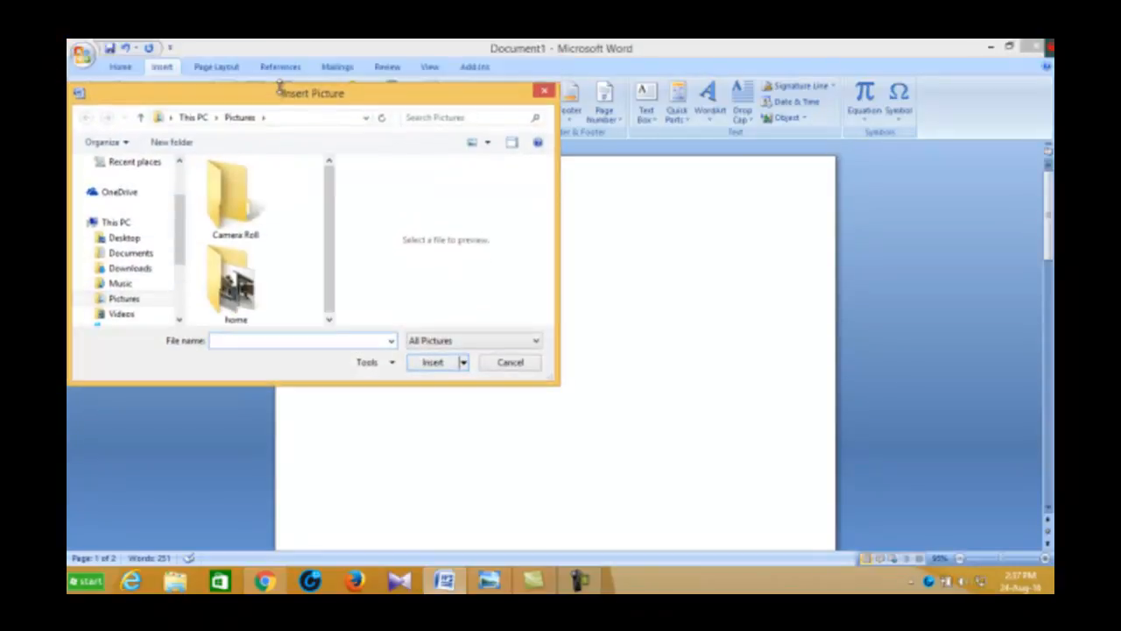
drag(259, 59, 428, 66)
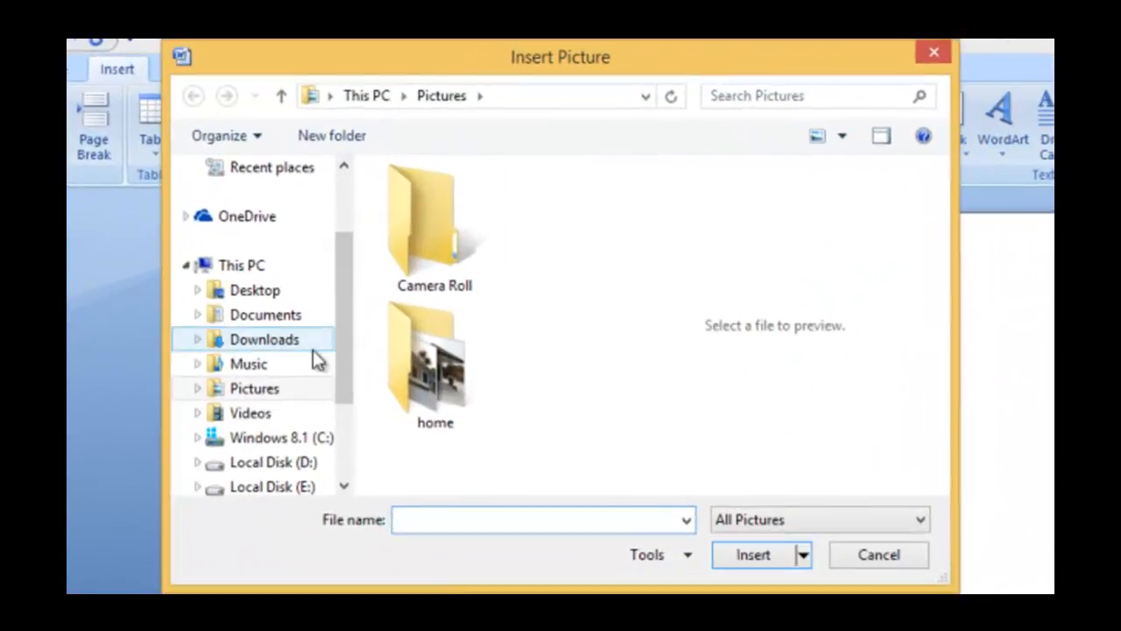
drag(338, 380, 359, 280)
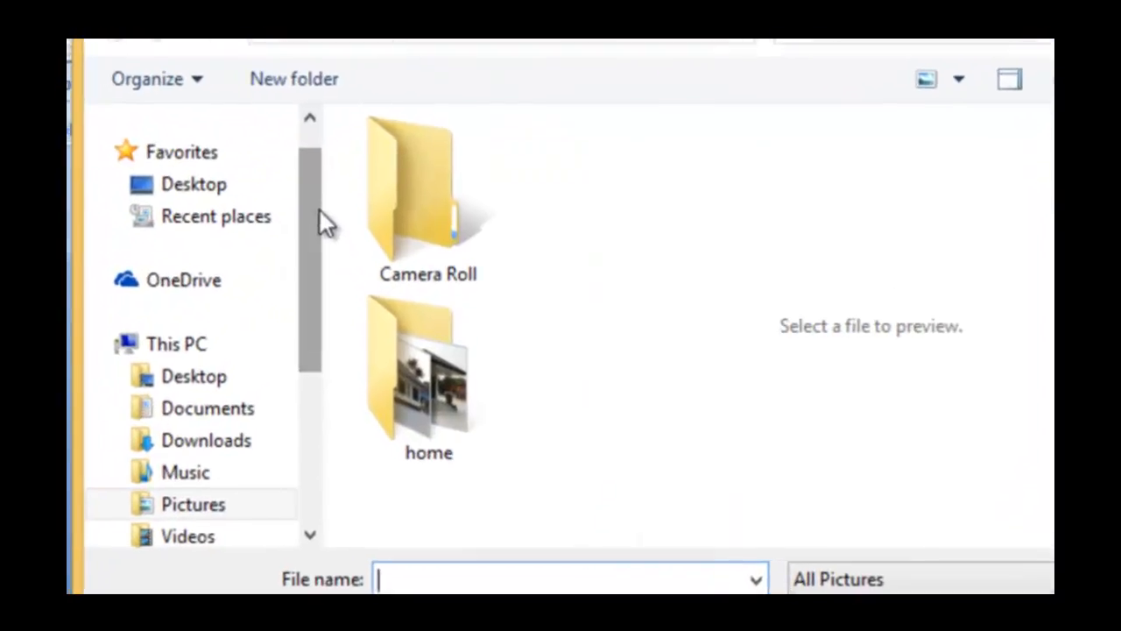
drag(341, 224, 296, 335)
drag(308, 444, 307, 393)
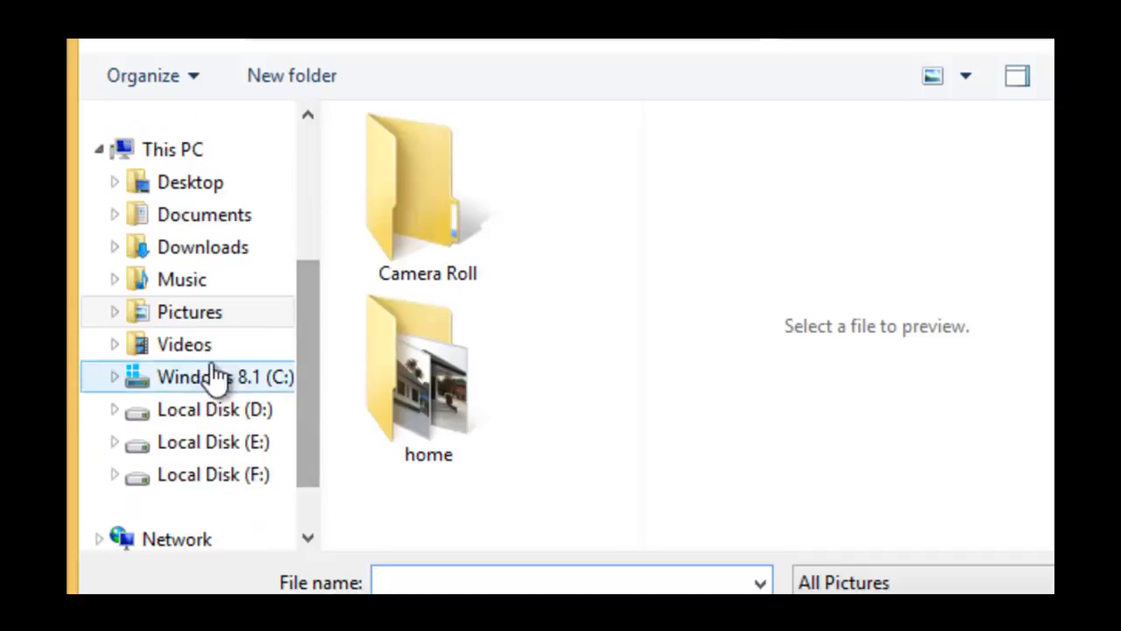
click(207, 444)
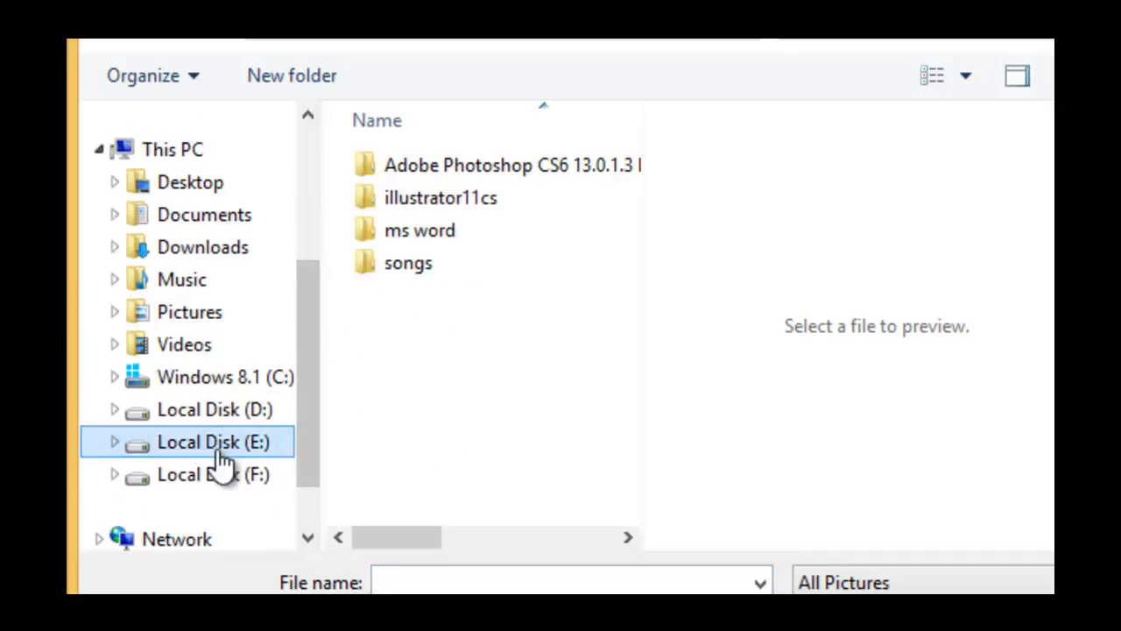
click(220, 477)
click(416, 293)
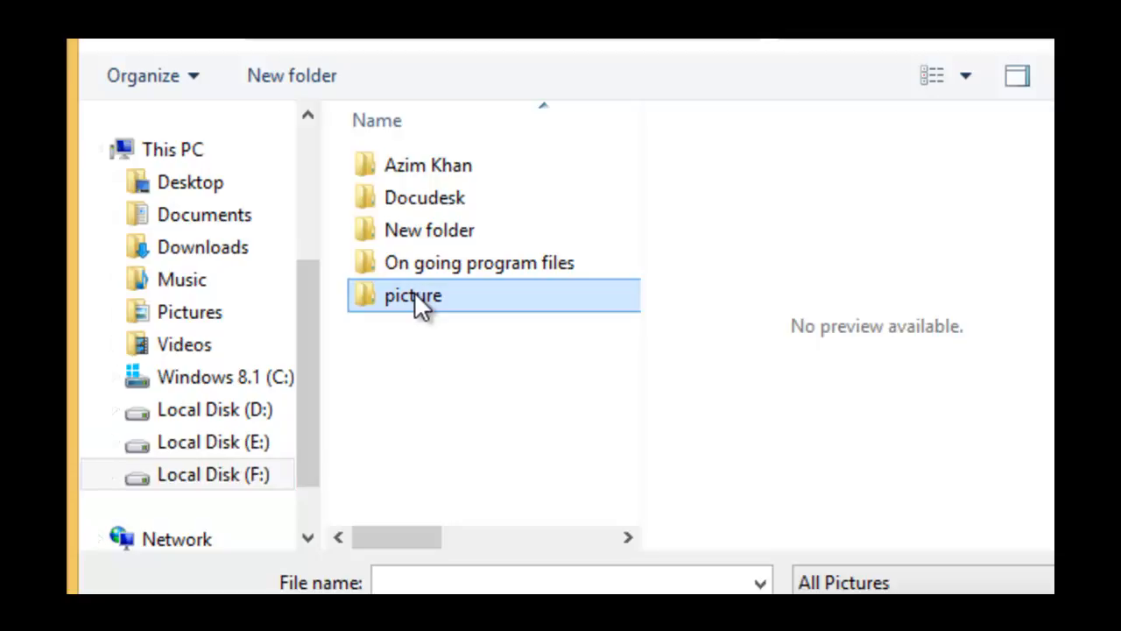
double_click(414, 292)
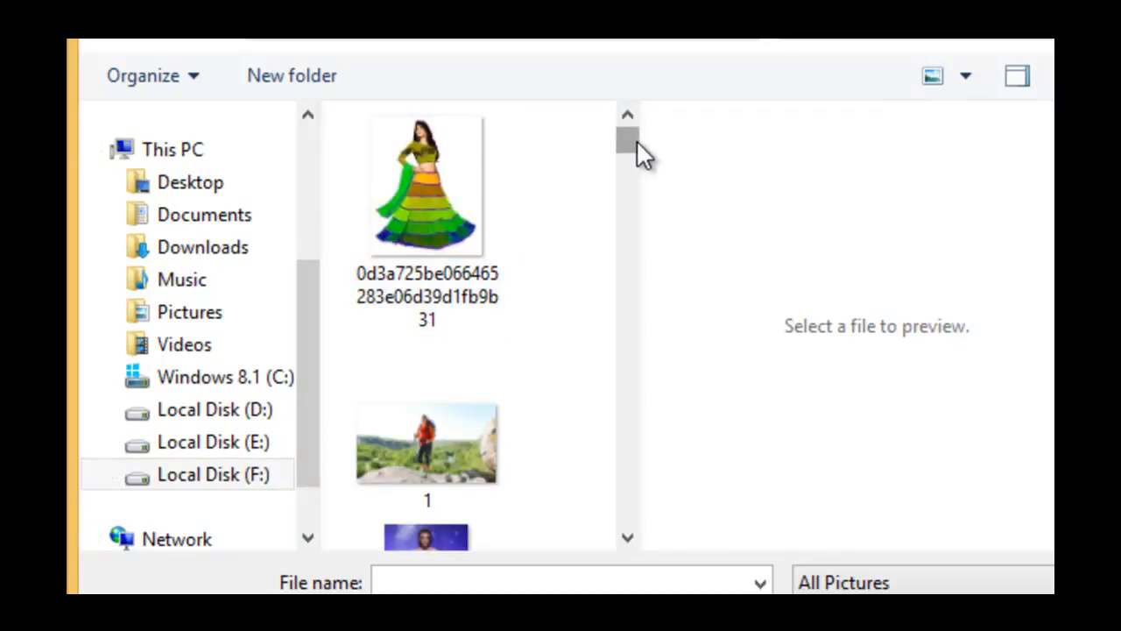
Find the Best-Nature image in the folder and insert it into the document
scroll(626, 151, down, 3)
drag(625, 156, 566, 232)
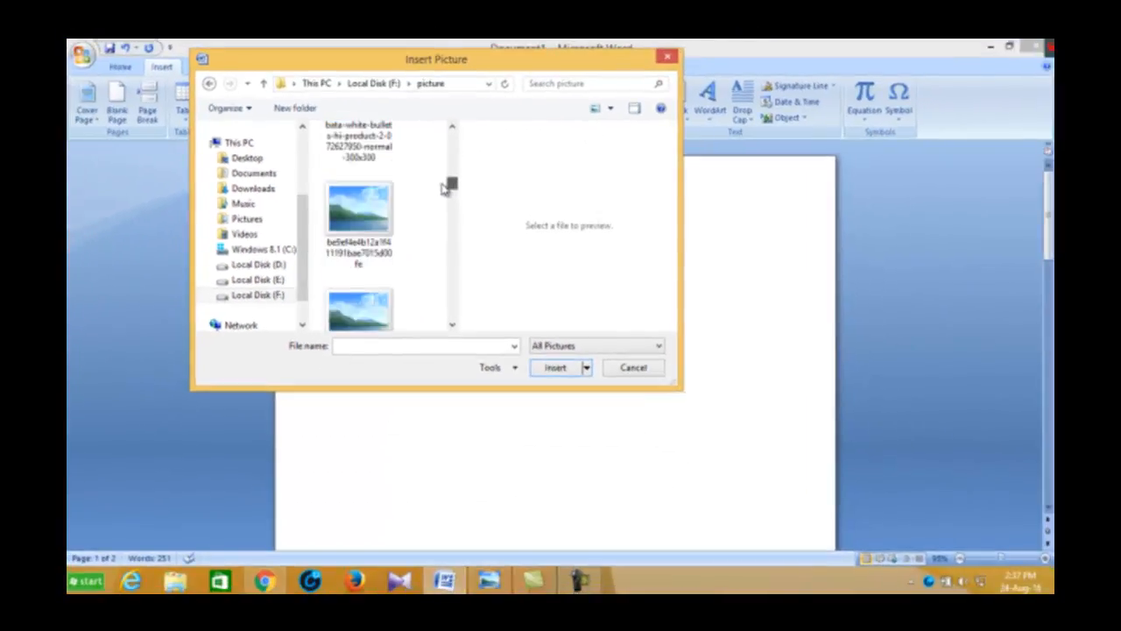
drag(442, 183, 440, 191)
click(362, 207)
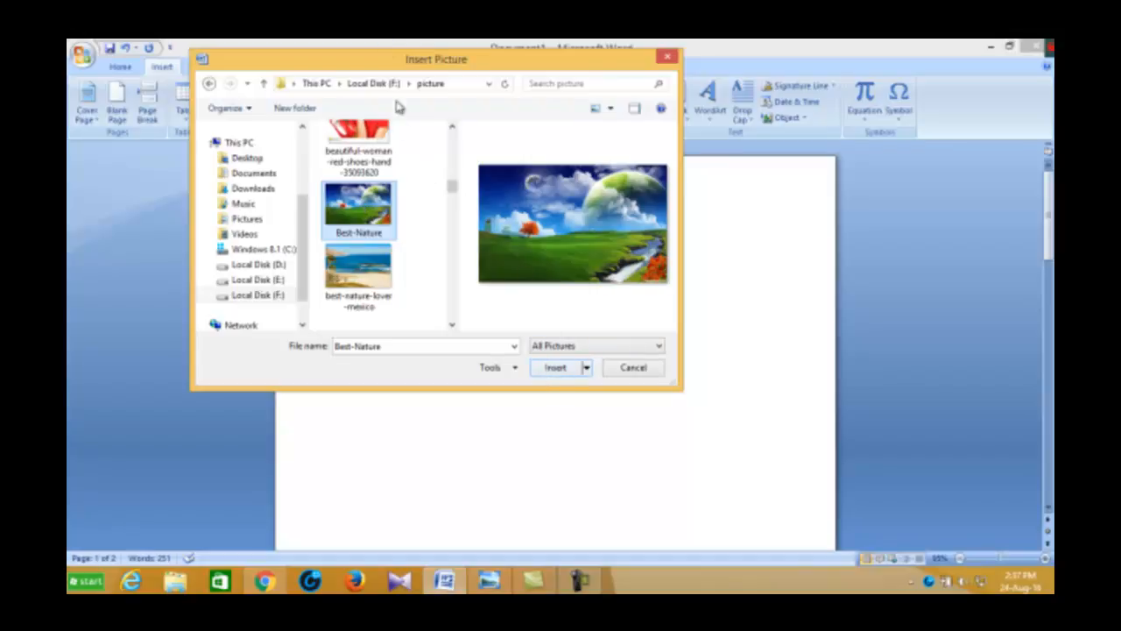
drag(392, 59, 272, 67)
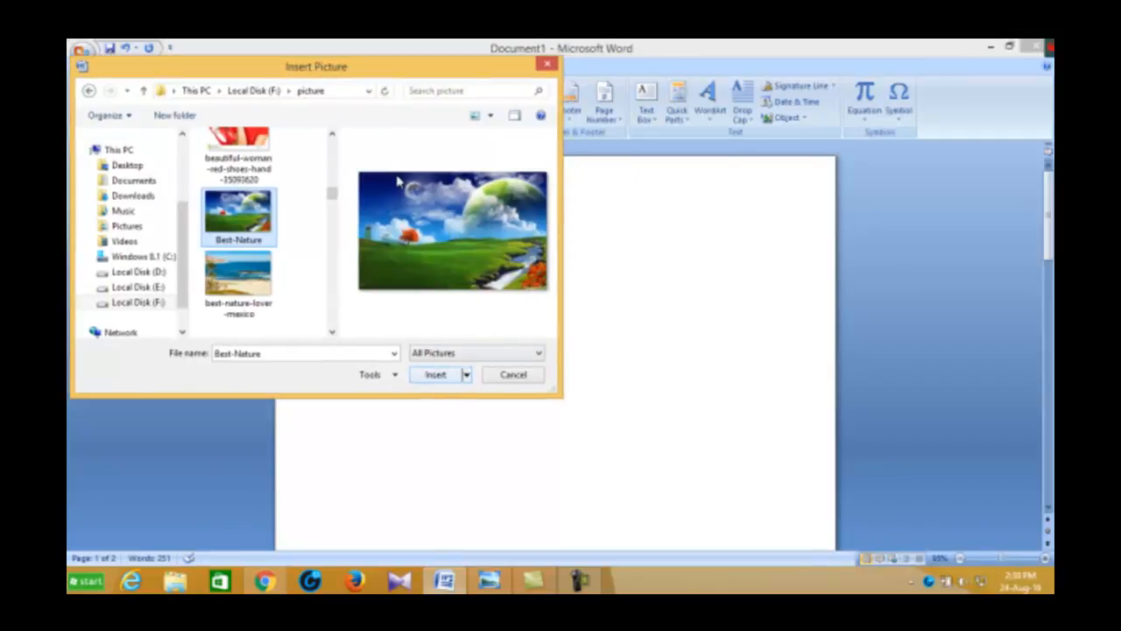
click(434, 379)
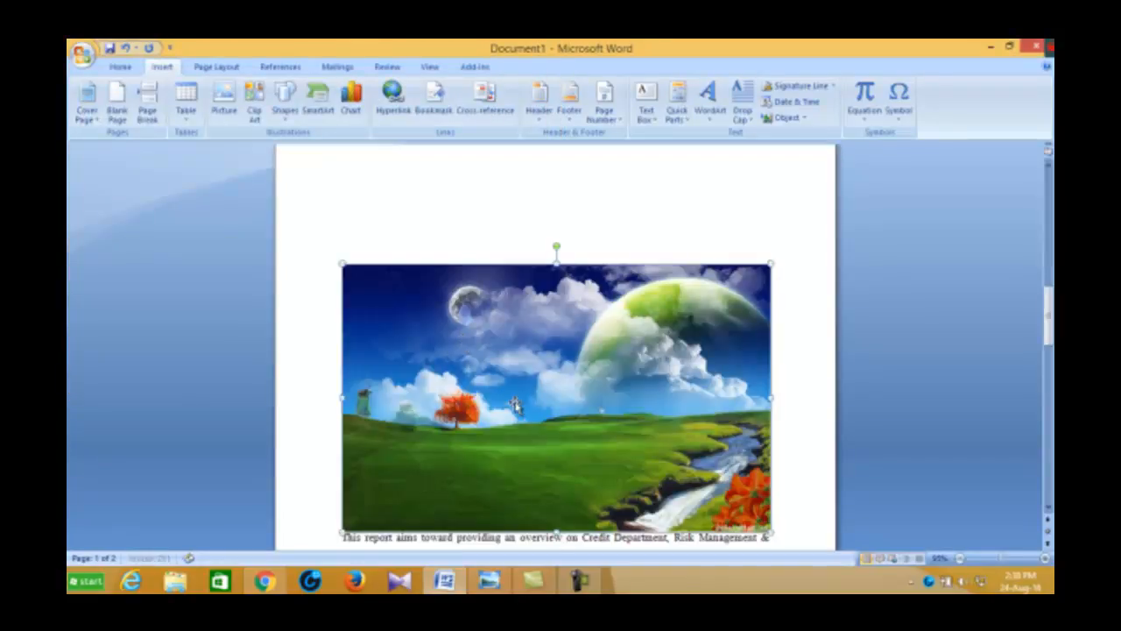
click(578, 582)
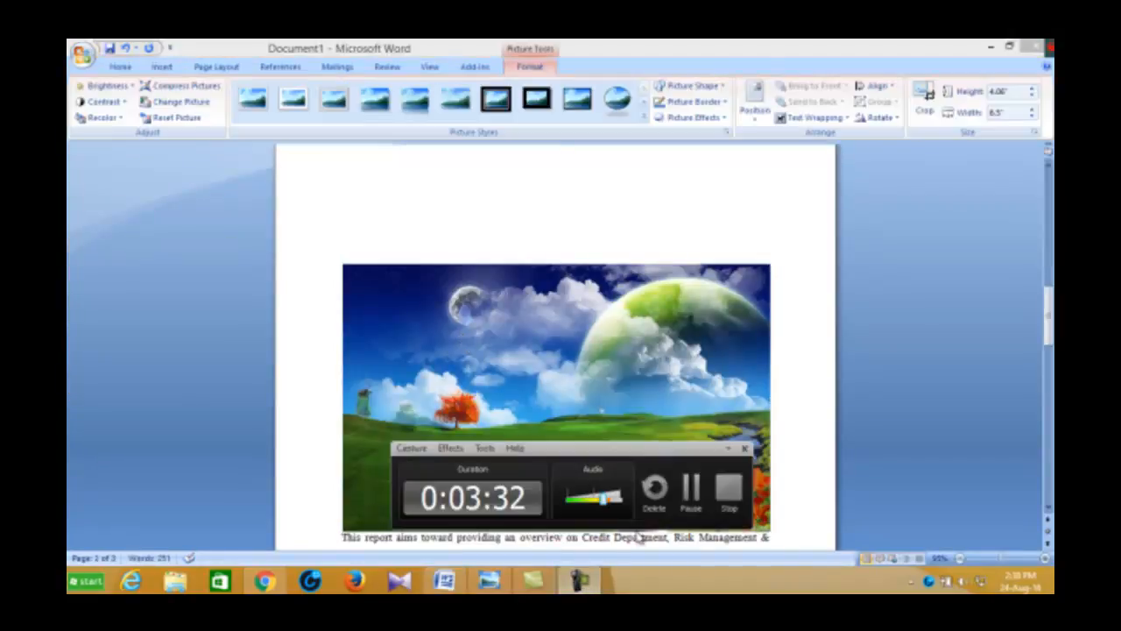
click(691, 499)
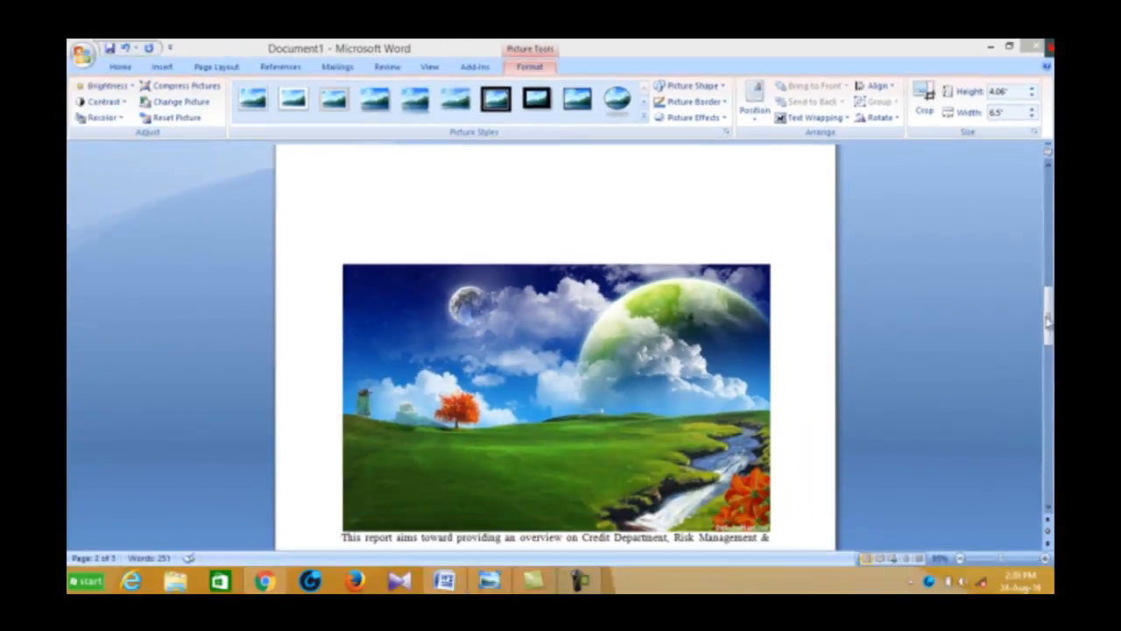
Add several blank lines between the inserted landscape picture and the report paragraph below it
drag(1048, 316, 1047, 314)
click(662, 396)
scroll(714, 379, down, 3)
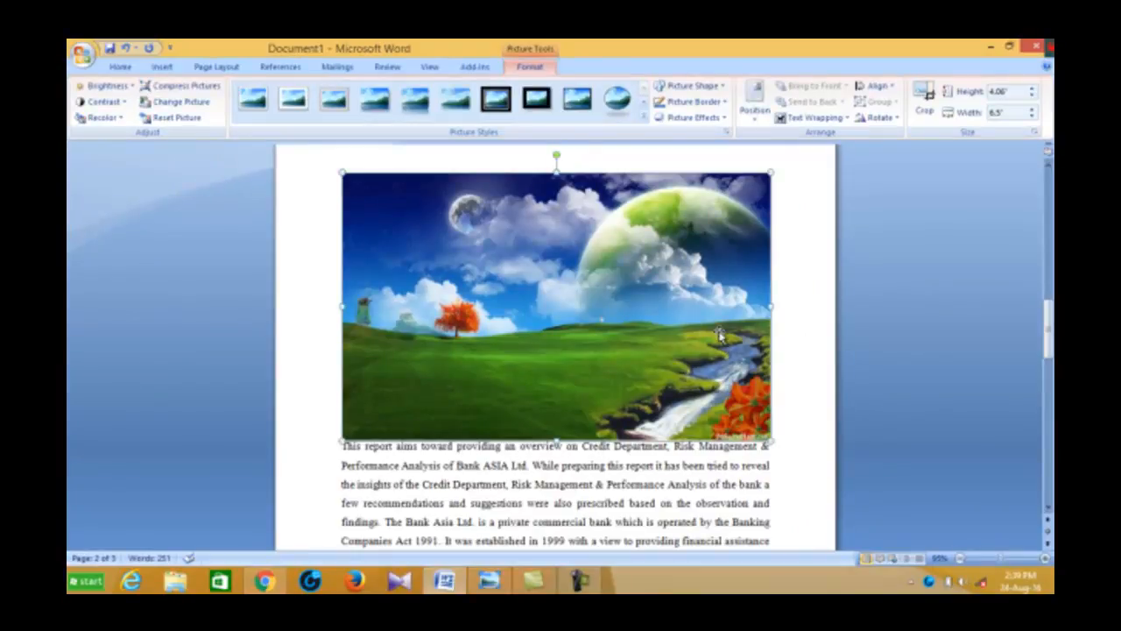
click(775, 432)
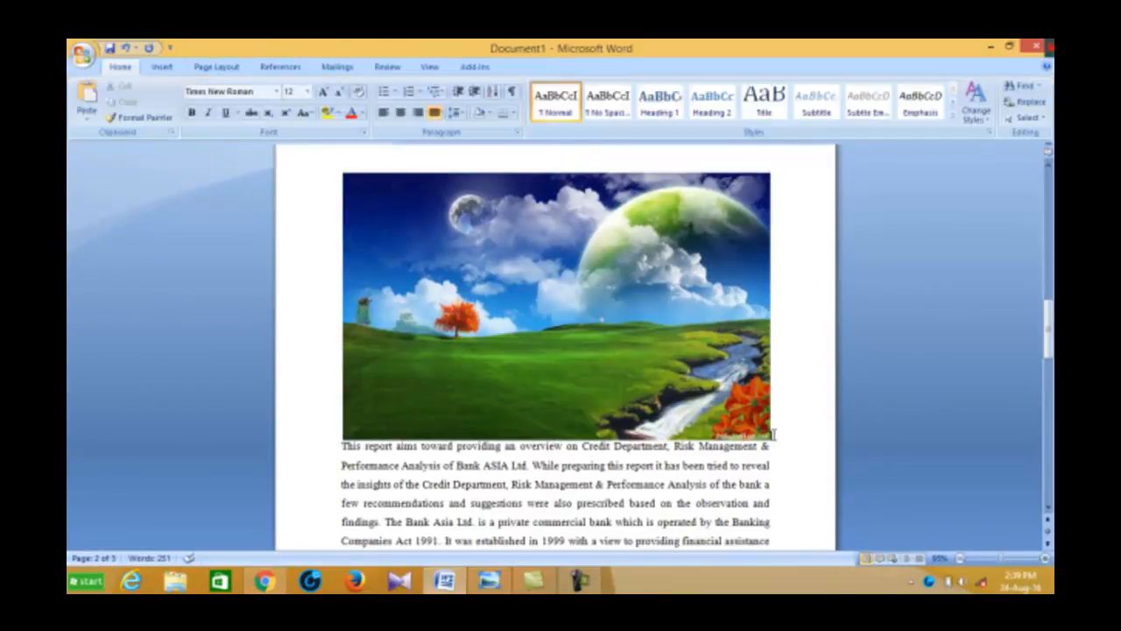
key(Return)
key(Return)
key(Return)
key(Return)
key(Return)
key(Return)
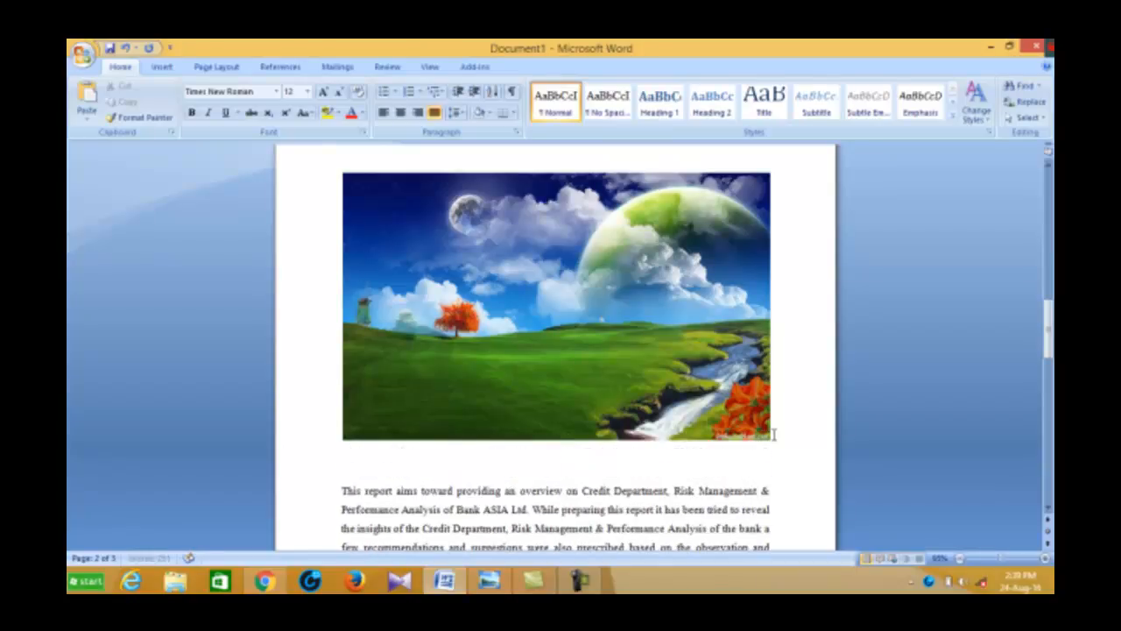
key(Return)
key(Return)
key(Return)
key(Return)
key(Return)
key(Return)
key(Return)
key(Return)
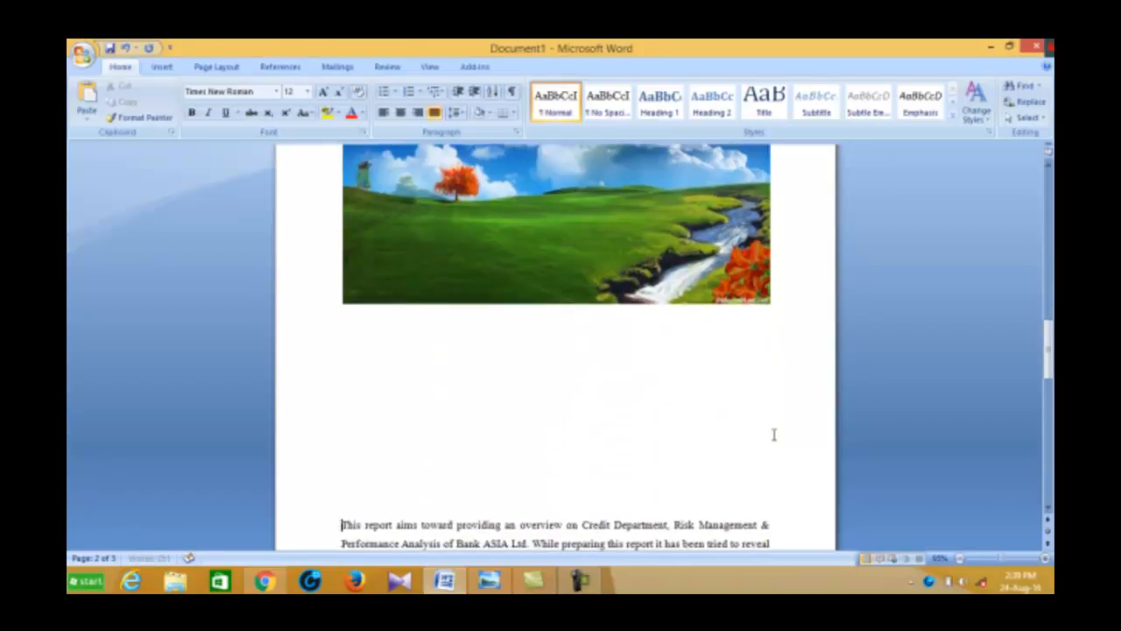
scroll(738, 388, up, 5)
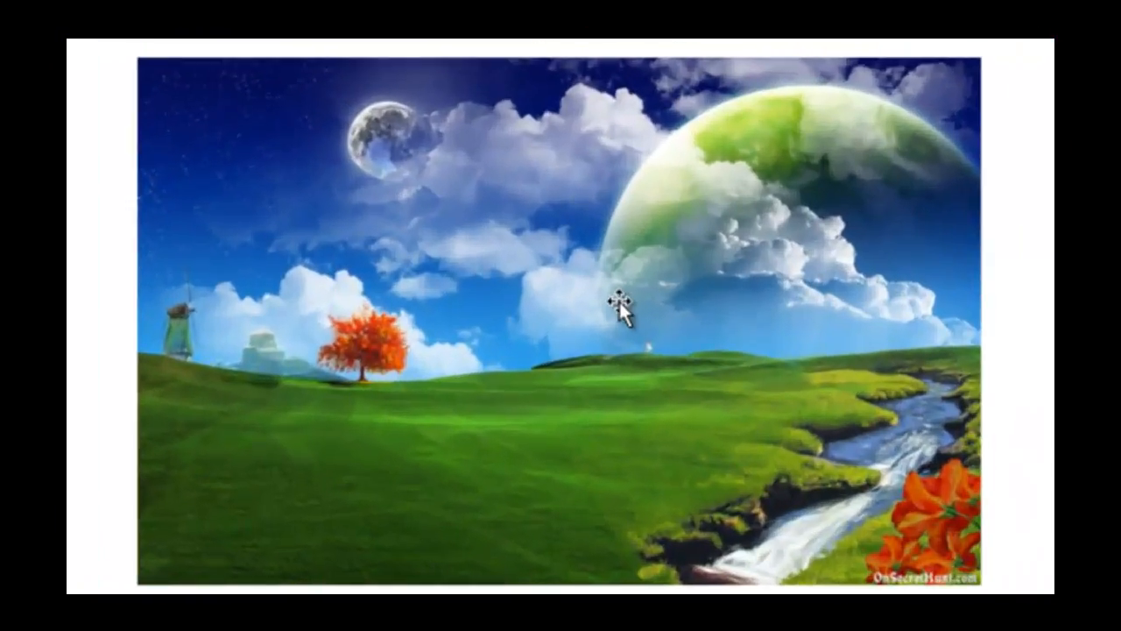
Select the landscape picture and bring up its picture formatting commands
click(620, 306)
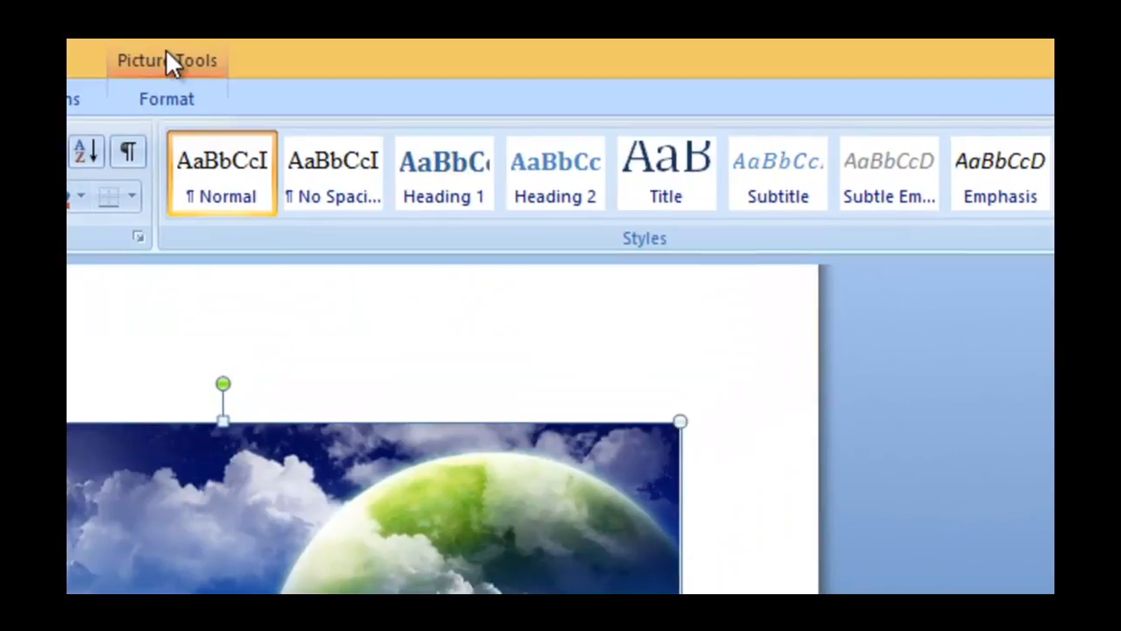
click(171, 59)
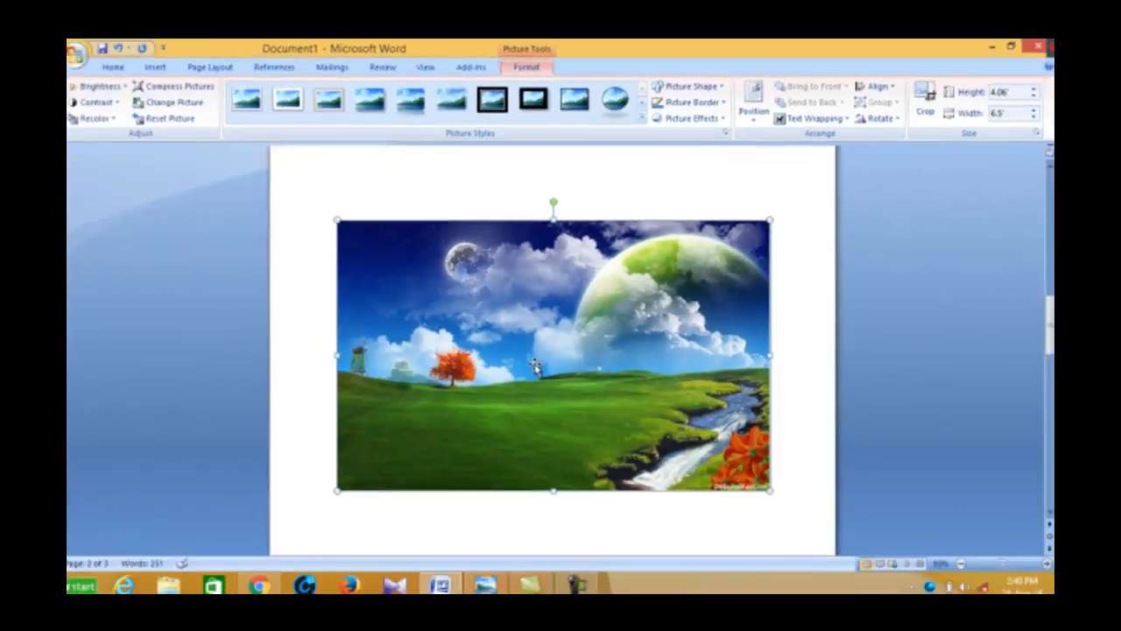
scroll(537, 367, down, 2)
scroll(540, 363, up, 4)
scroll(539, 359, down, 3)
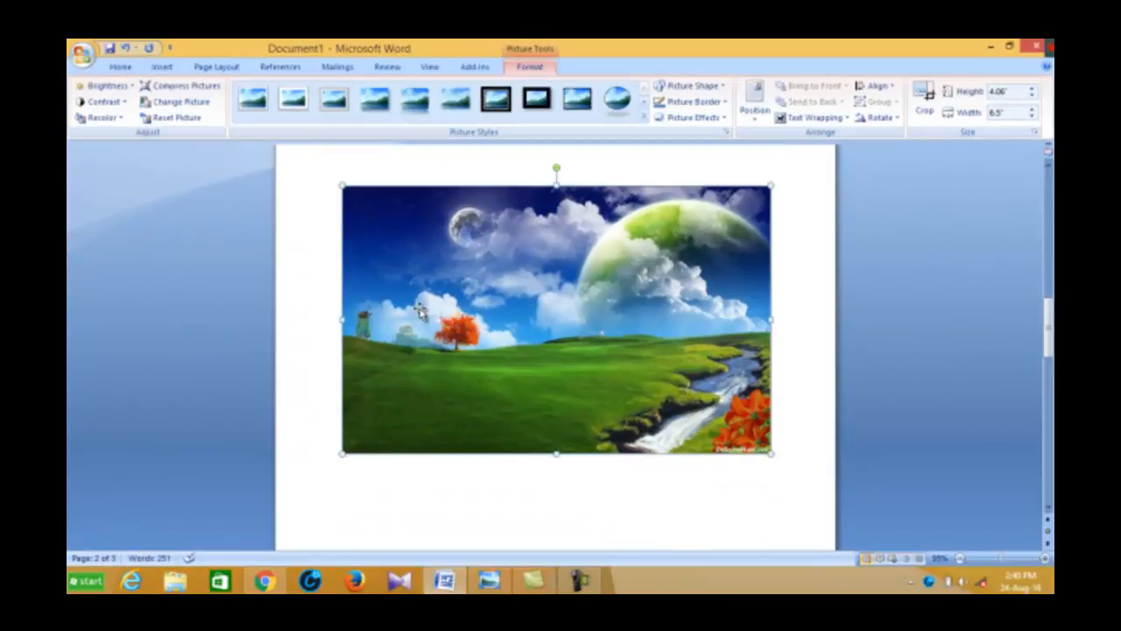
scroll(418, 311, up, 3)
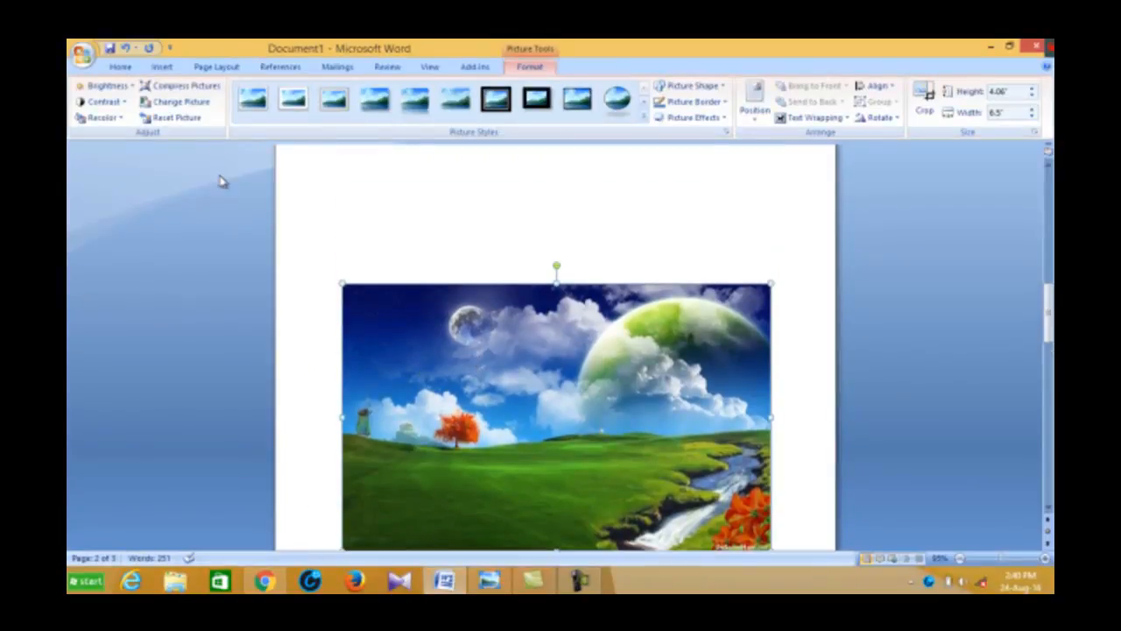
Try raising and lowering the picture's brightness in the picture correction options, return it to 0%, and close the Format Picture dialog
click(133, 88)
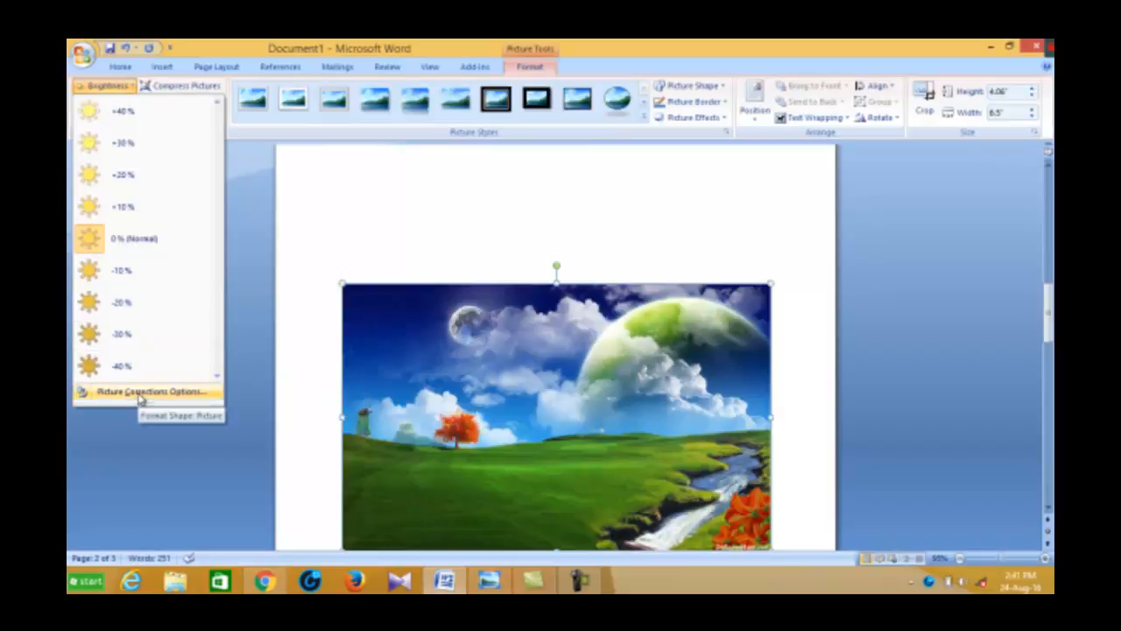
click(155, 396)
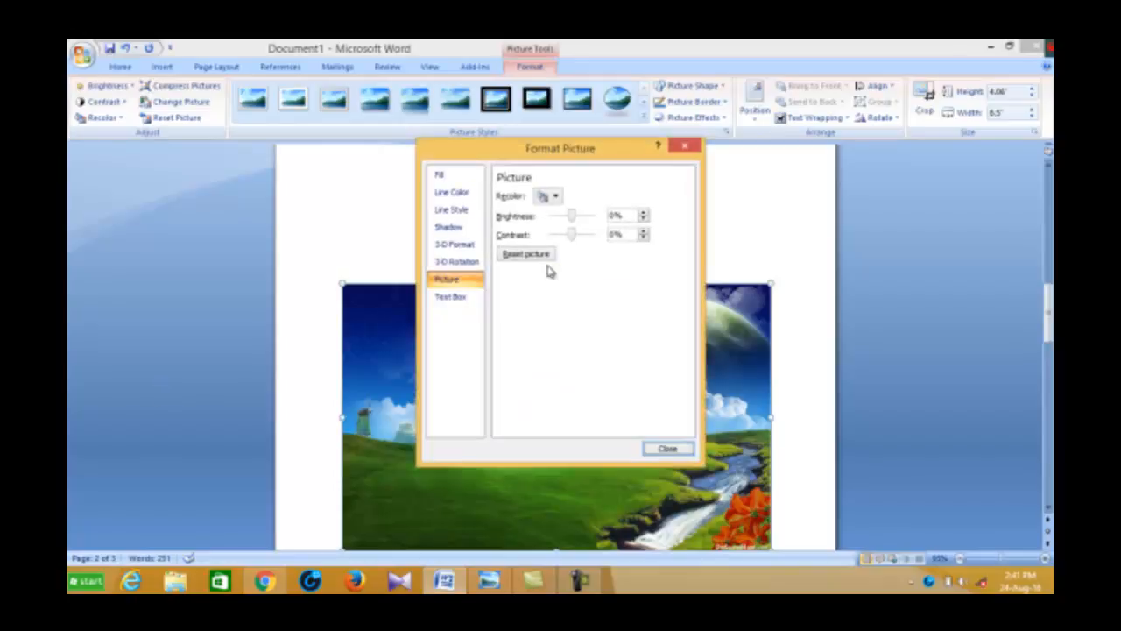
drag(607, 155, 365, 125)
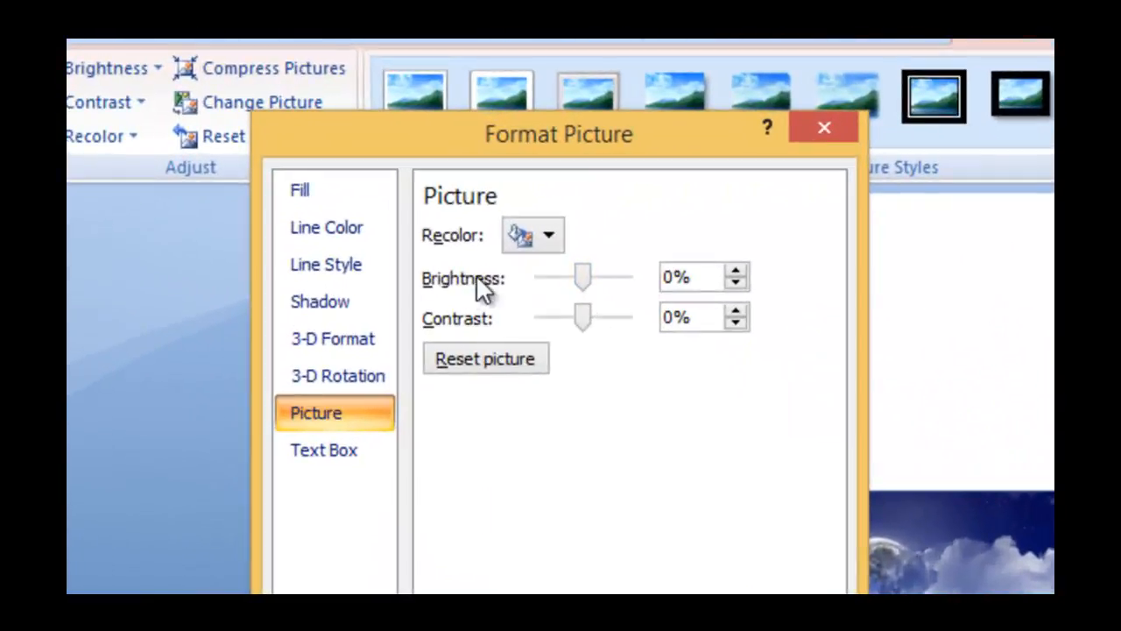
click(735, 272)
click(736, 272)
click(736, 272)
click(736, 272)
click(735, 273)
click(736, 273)
double_click(735, 272)
double_click(735, 272)
click(735, 273)
double_click(736, 273)
click(736, 273)
click(736, 272)
click(736, 281)
double_click(735, 281)
double_click(736, 281)
double_click(736, 281)
click(736, 281)
double_click(736, 281)
click(736, 281)
double_click(736, 281)
click(736, 282)
click(736, 281)
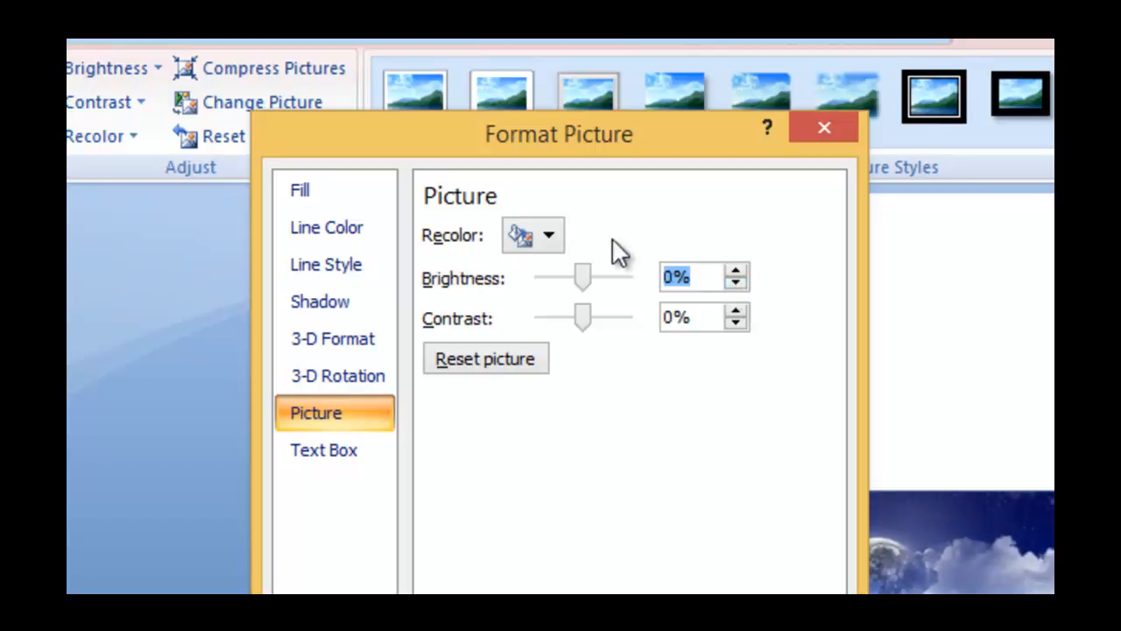
drag(708, 151, 348, 306)
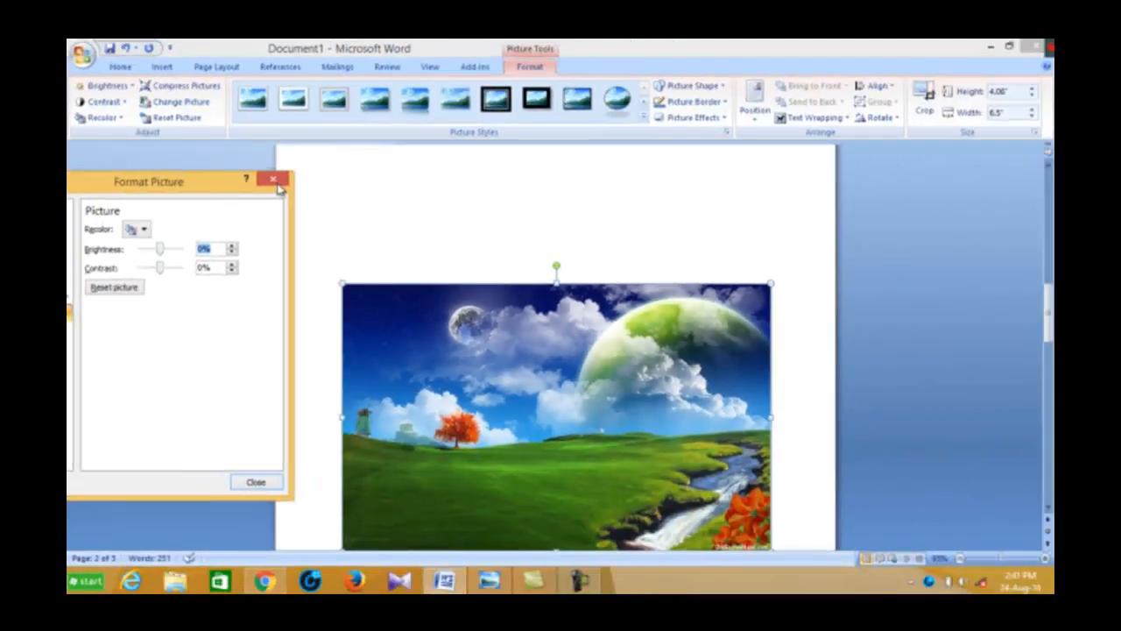
click(274, 179)
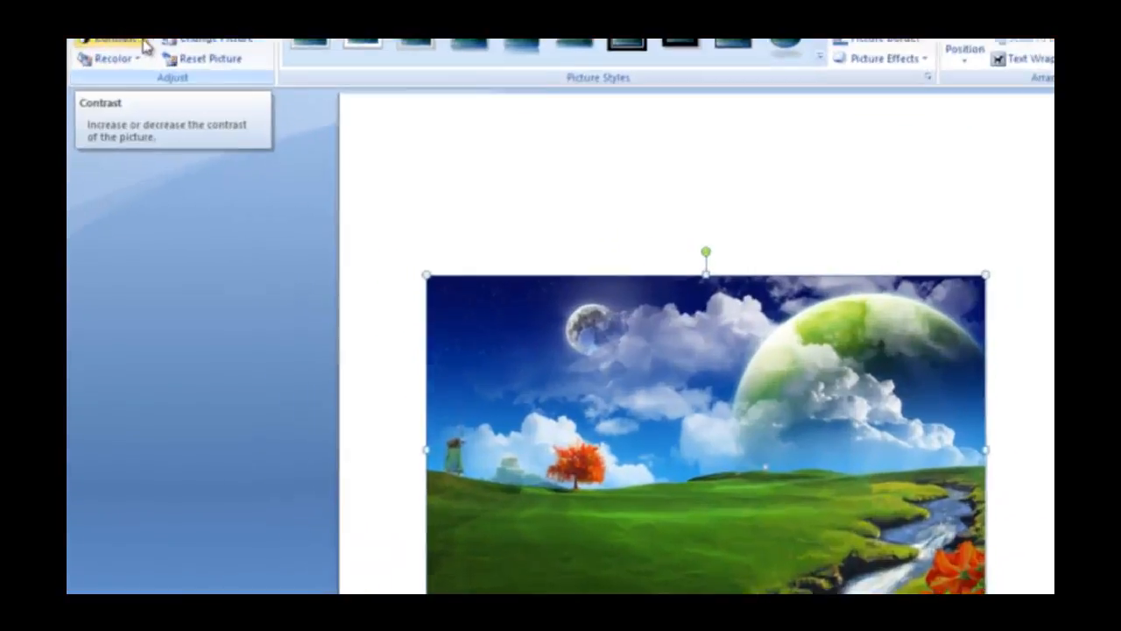
Look through the contrast presets and the picture correction options in the Format Picture dialog, then close it with contrast left at 0%
click(105, 102)
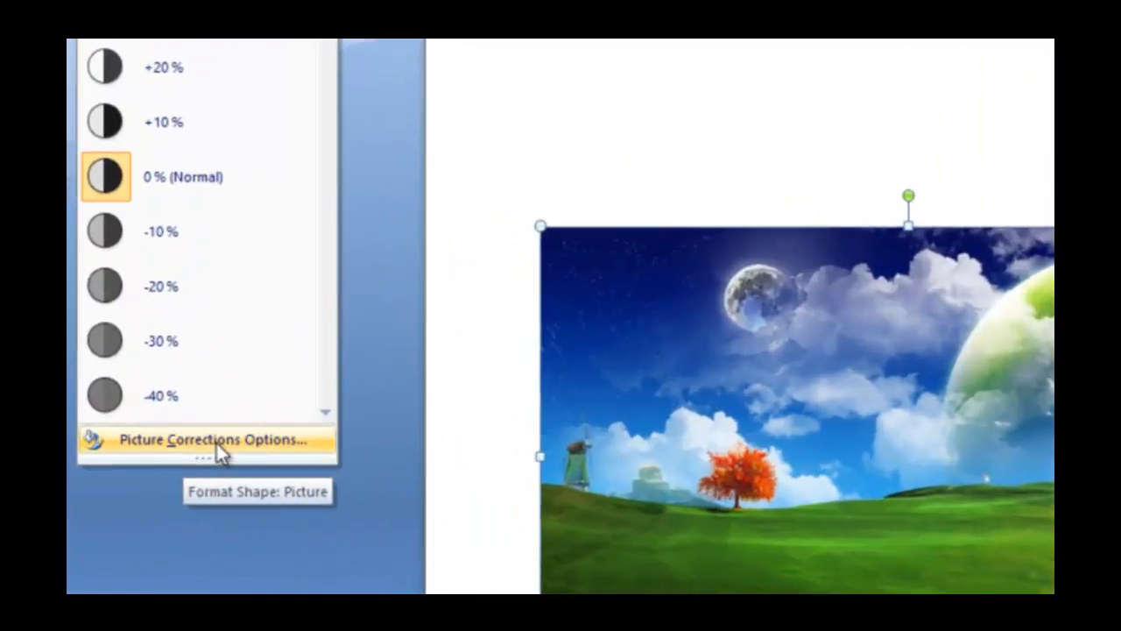
click(145, 412)
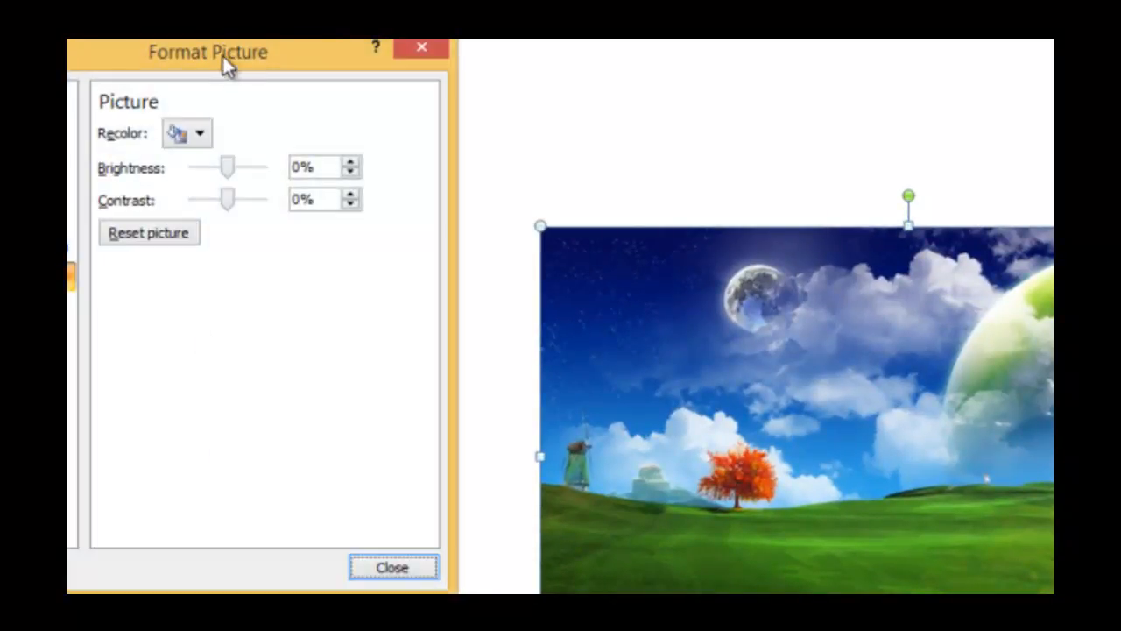
drag(222, 49, 531, 38)
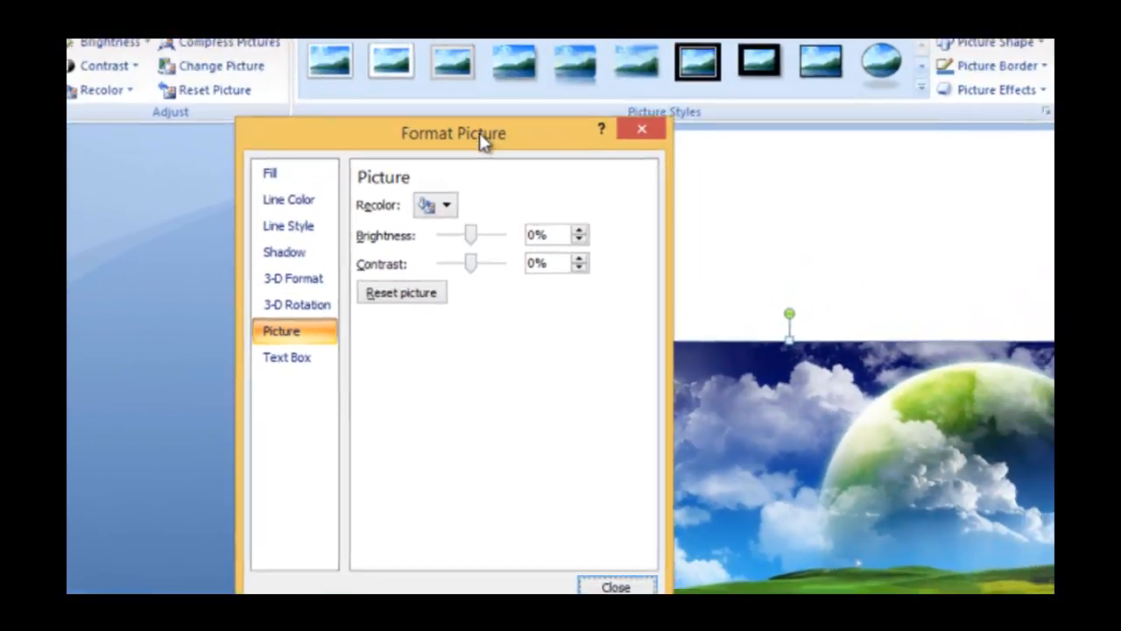
drag(482, 142, 559, 136)
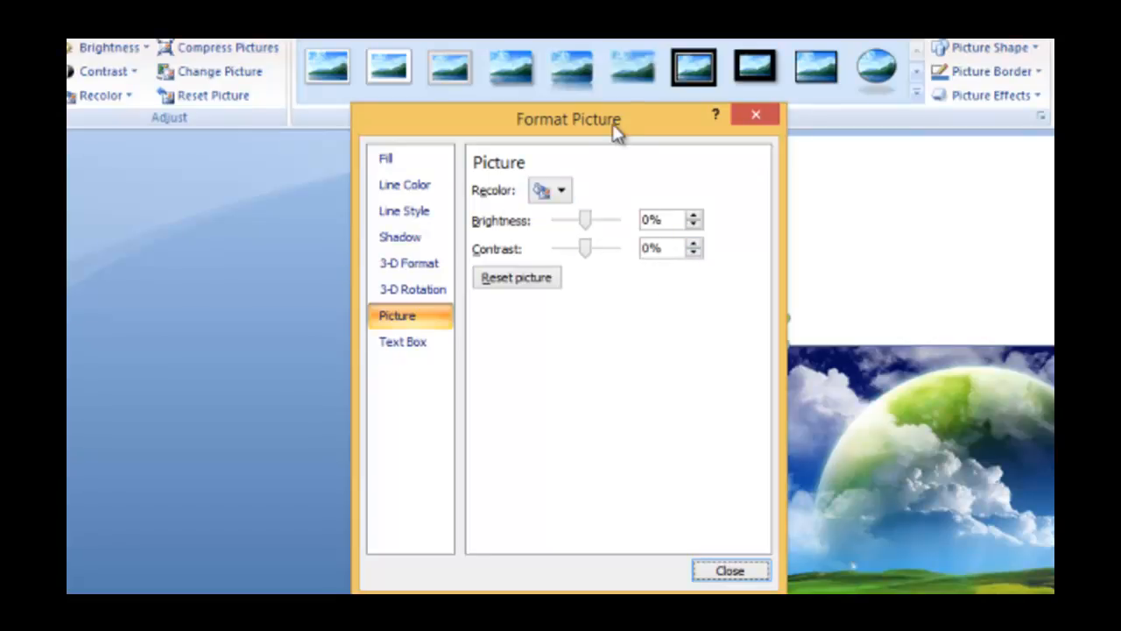
click(757, 120)
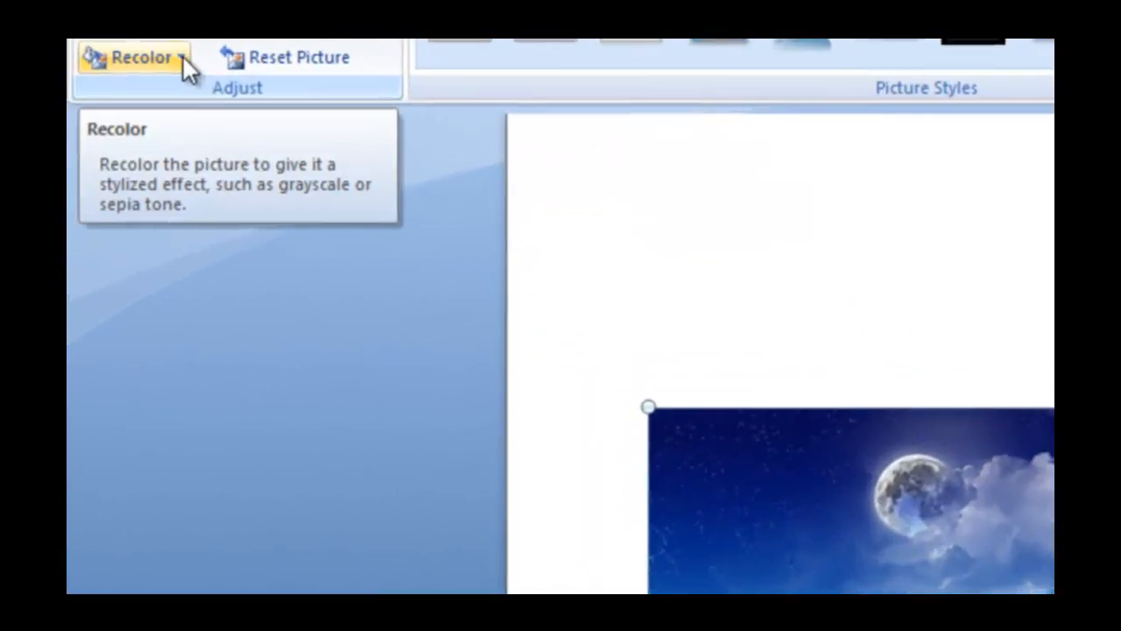
Preview the recolor modes, dark and light variations, and further theme color variations on the landscape picture without applying any
click(182, 59)
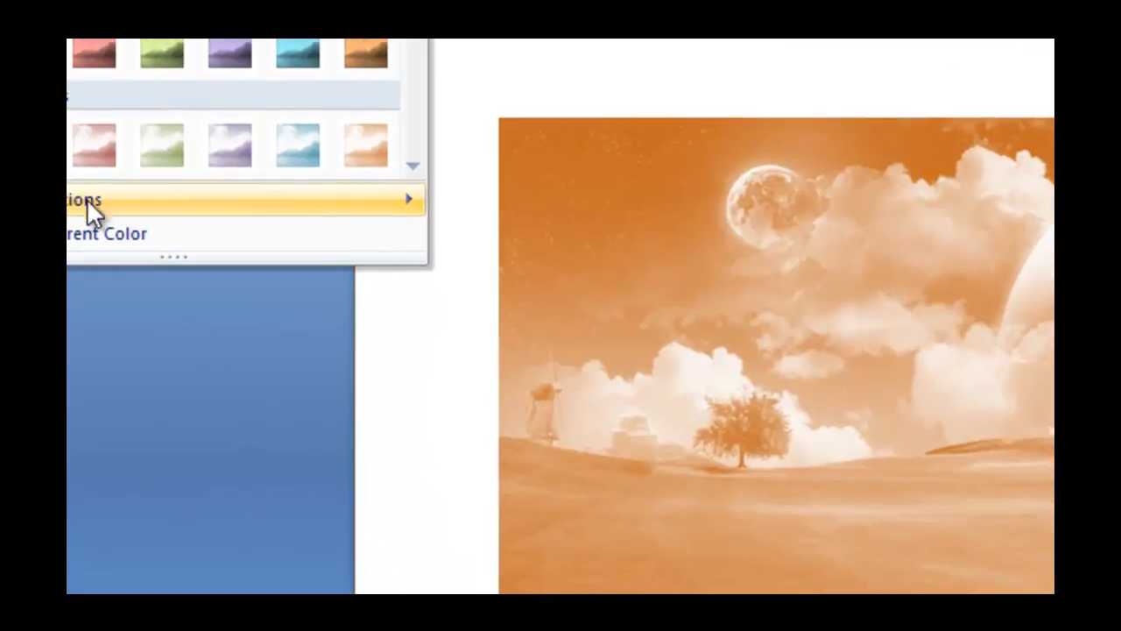
mouse_move(119, 298)
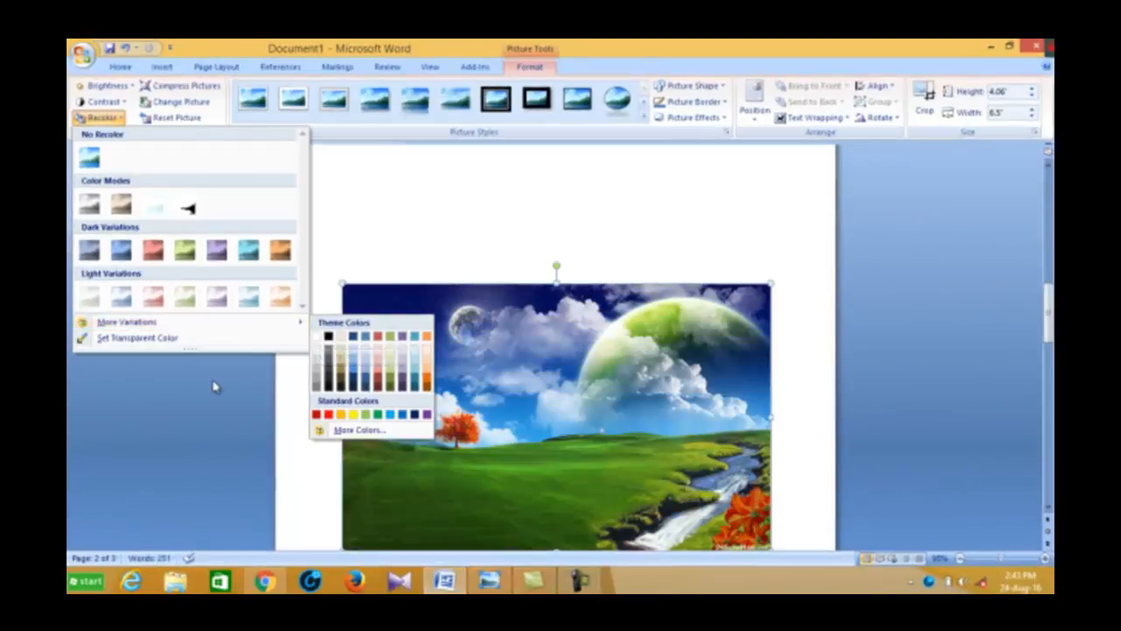
click(182, 410)
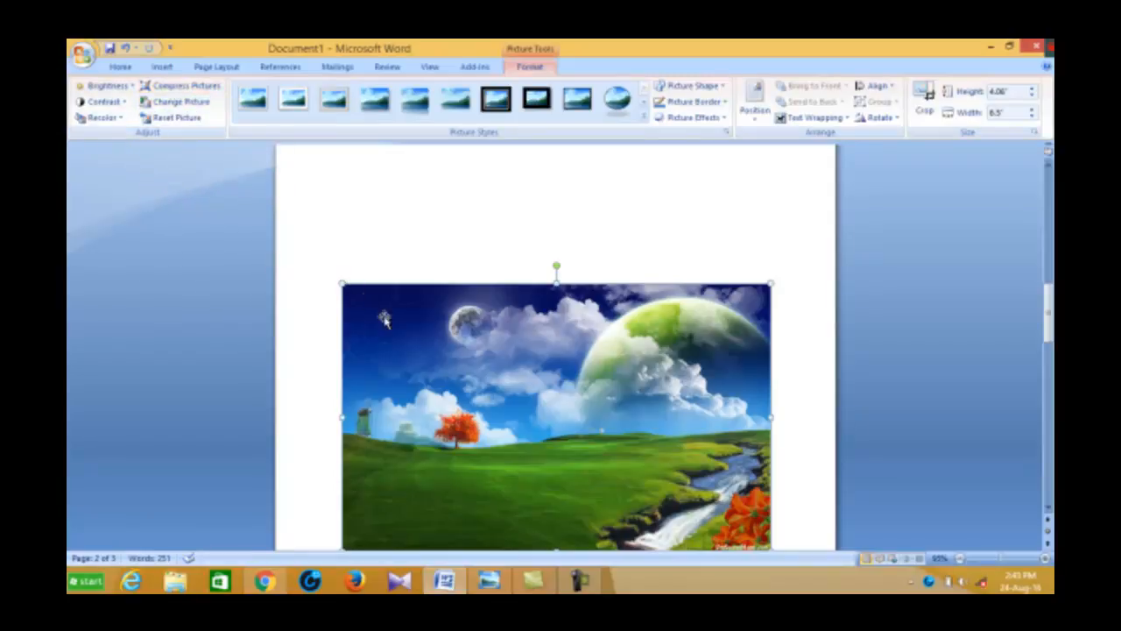
scroll(674, 351, down, 3)
scroll(666, 351, up, 3)
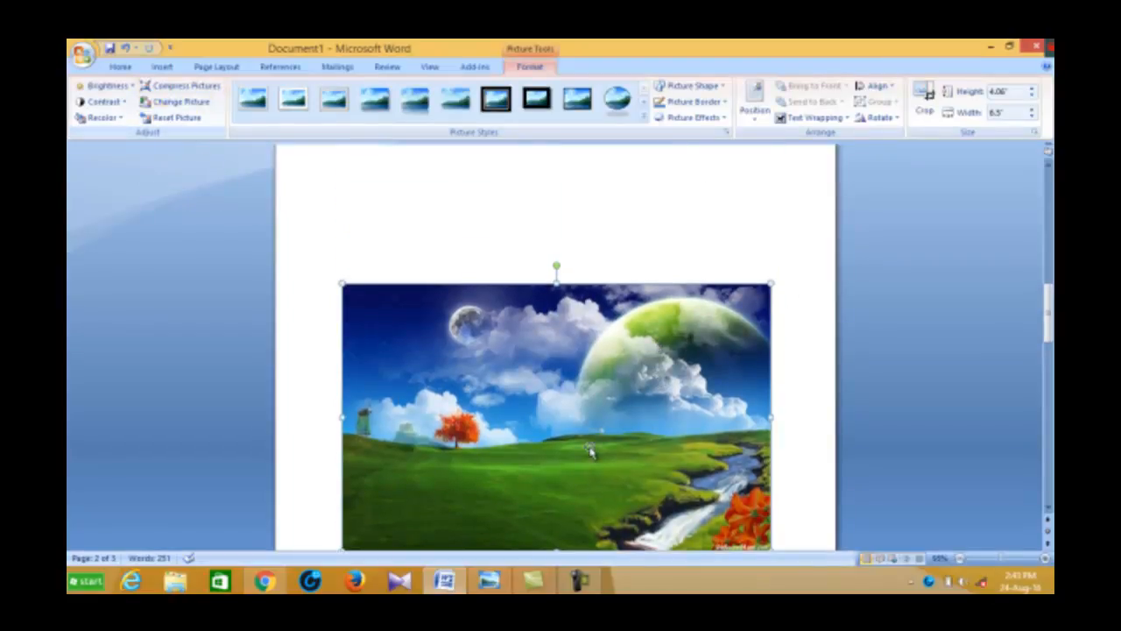
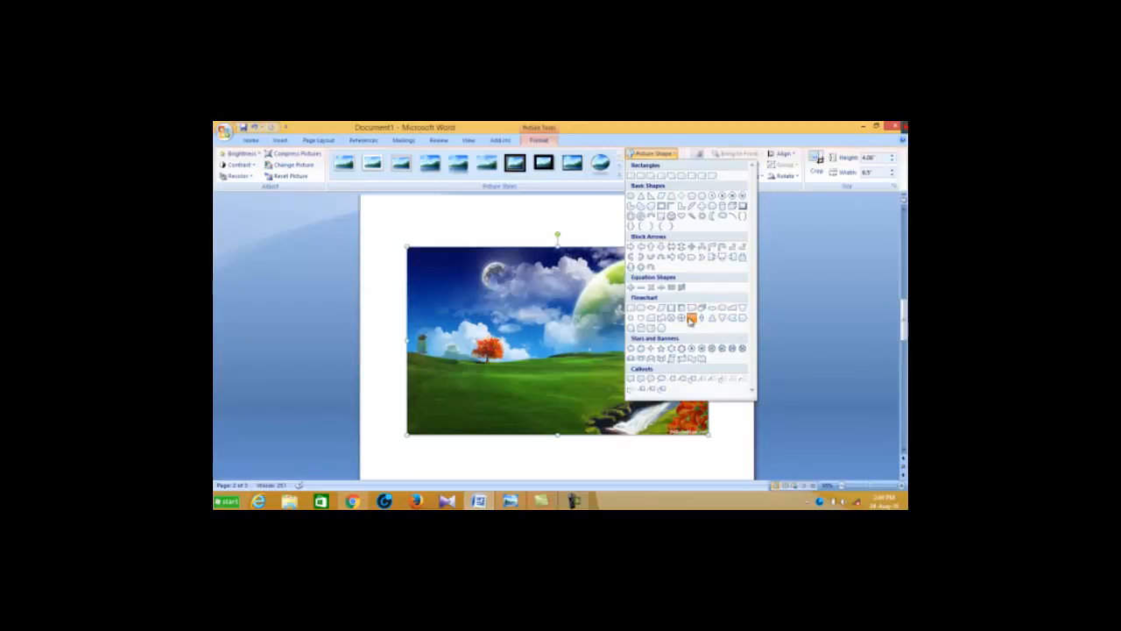
Try the flowchart collate, flowchart delay and curved ribbon banner shapes on the landscape picture
click(690, 319)
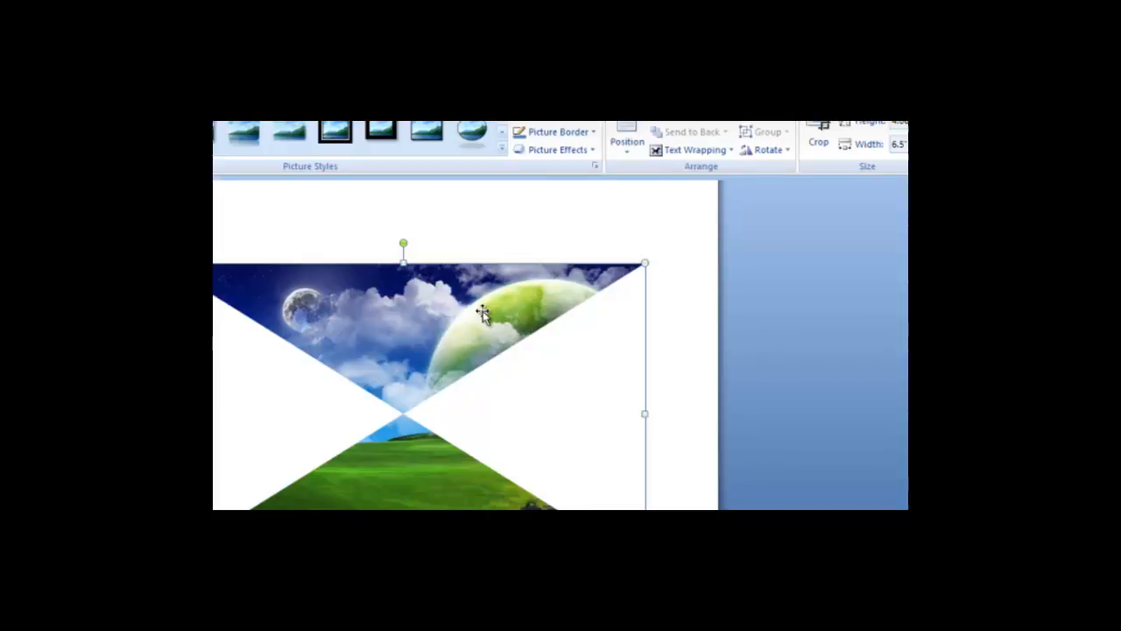
click(593, 123)
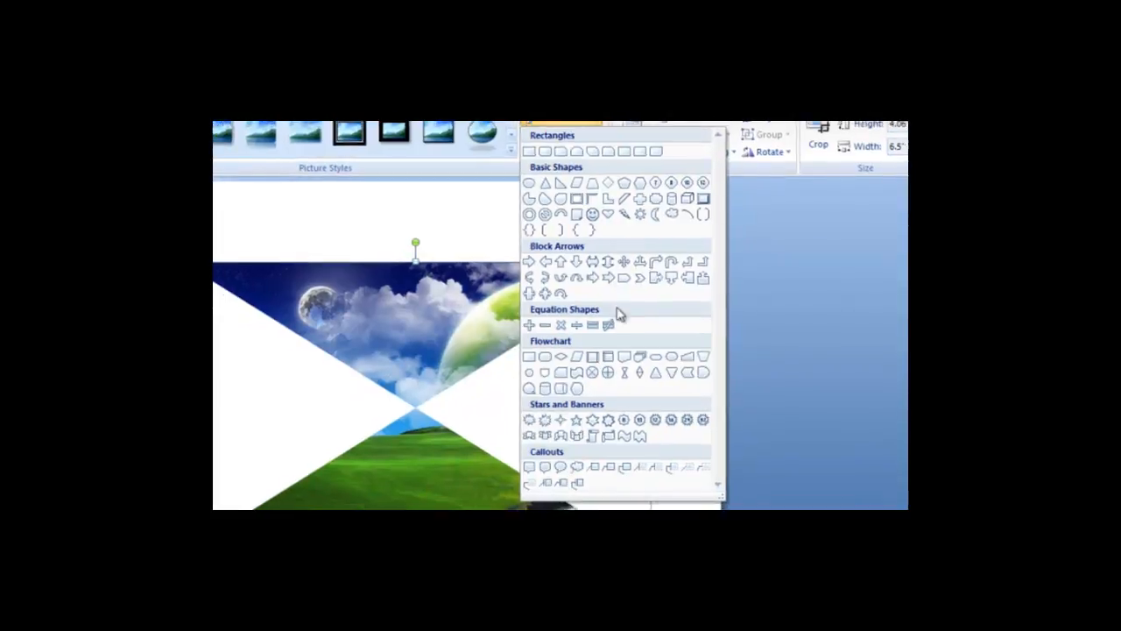
click(704, 372)
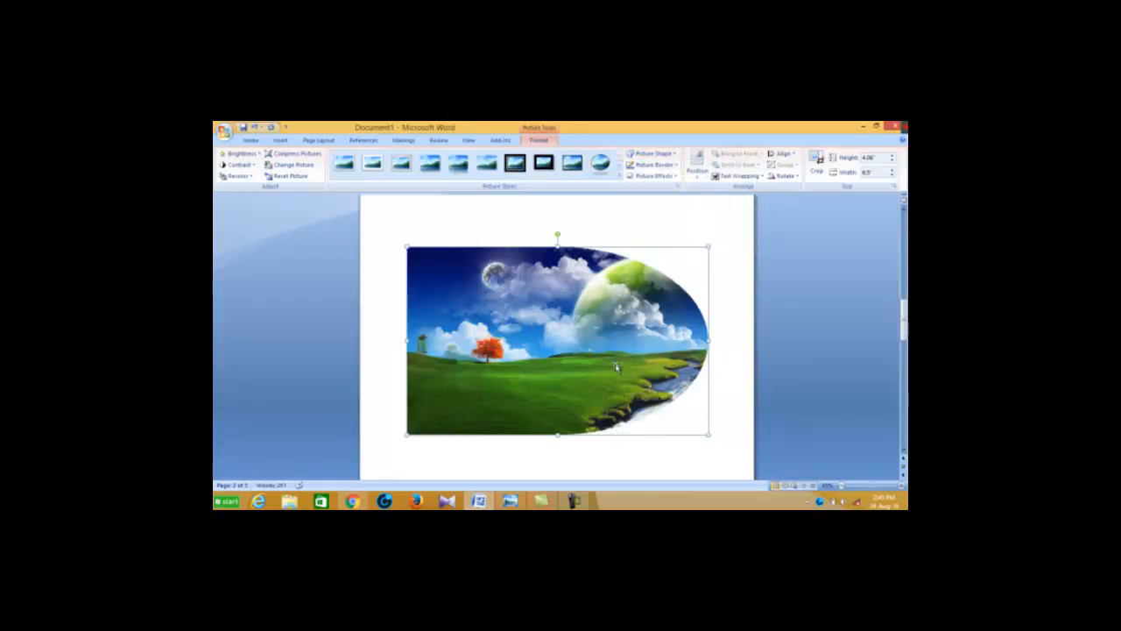
click(674, 155)
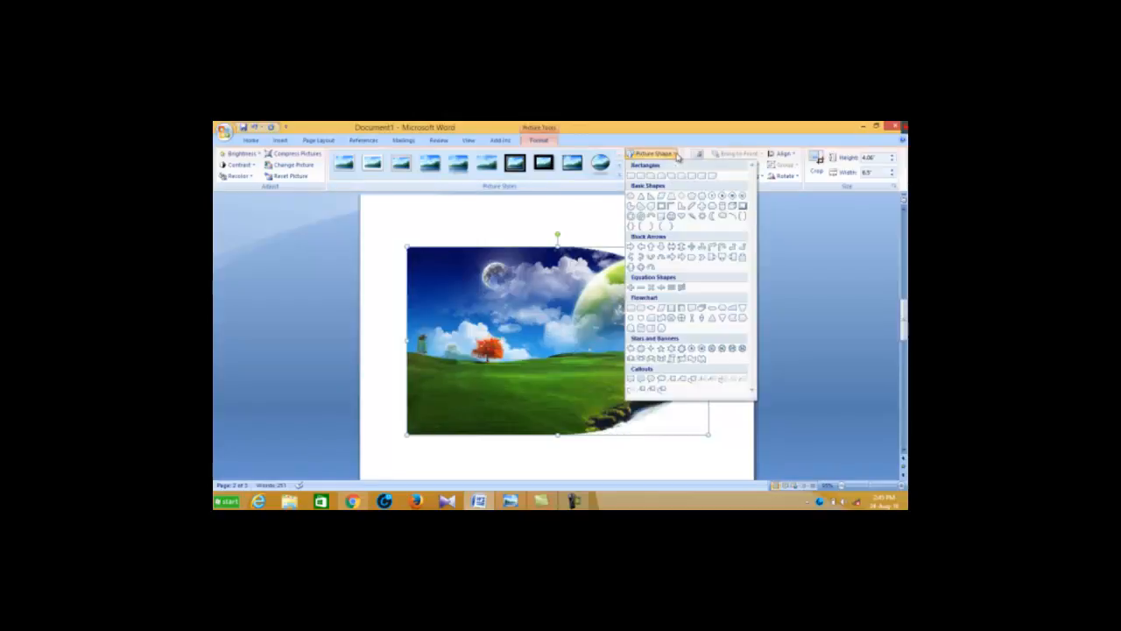
click(649, 359)
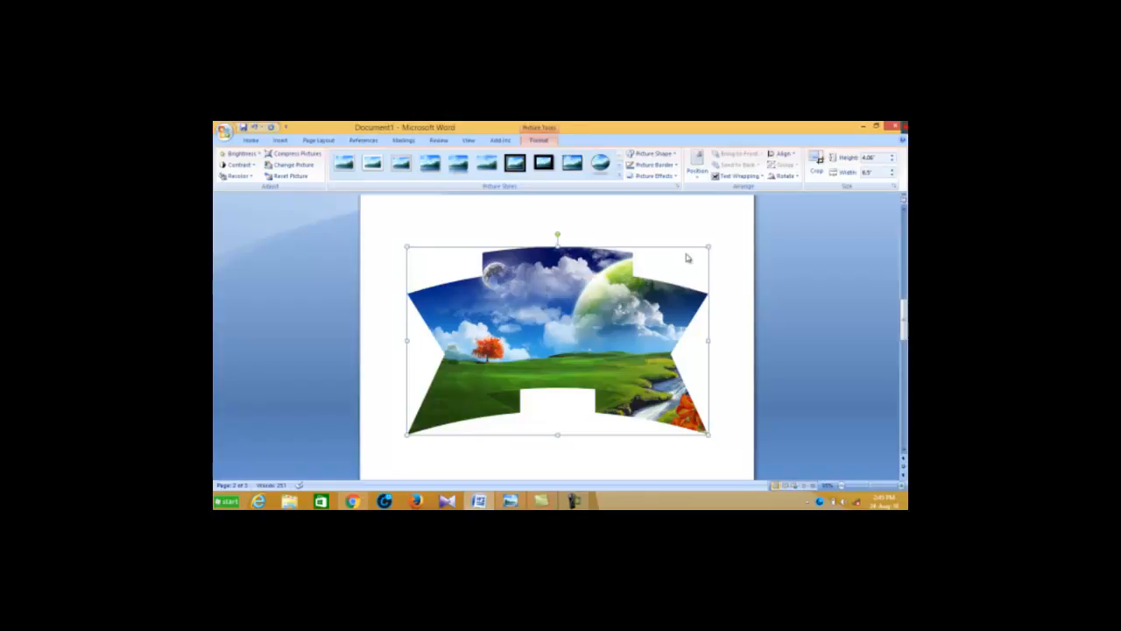
Try the 32-point star shape on the landscape picture and restore its plain rectangle shape
click(673, 154)
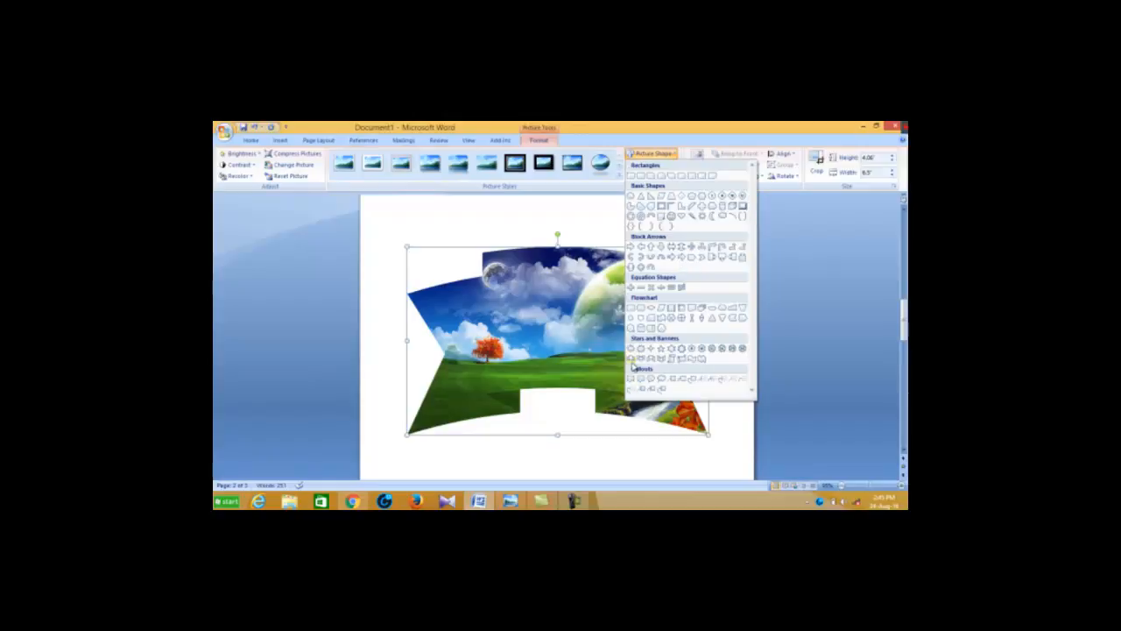
click(743, 349)
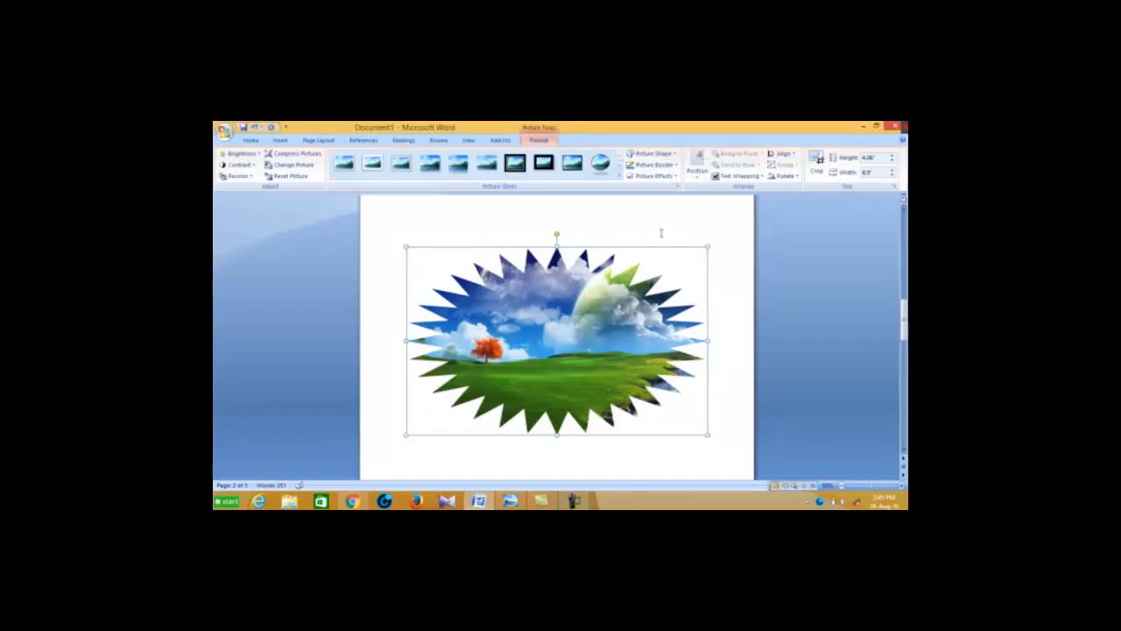
click(676, 155)
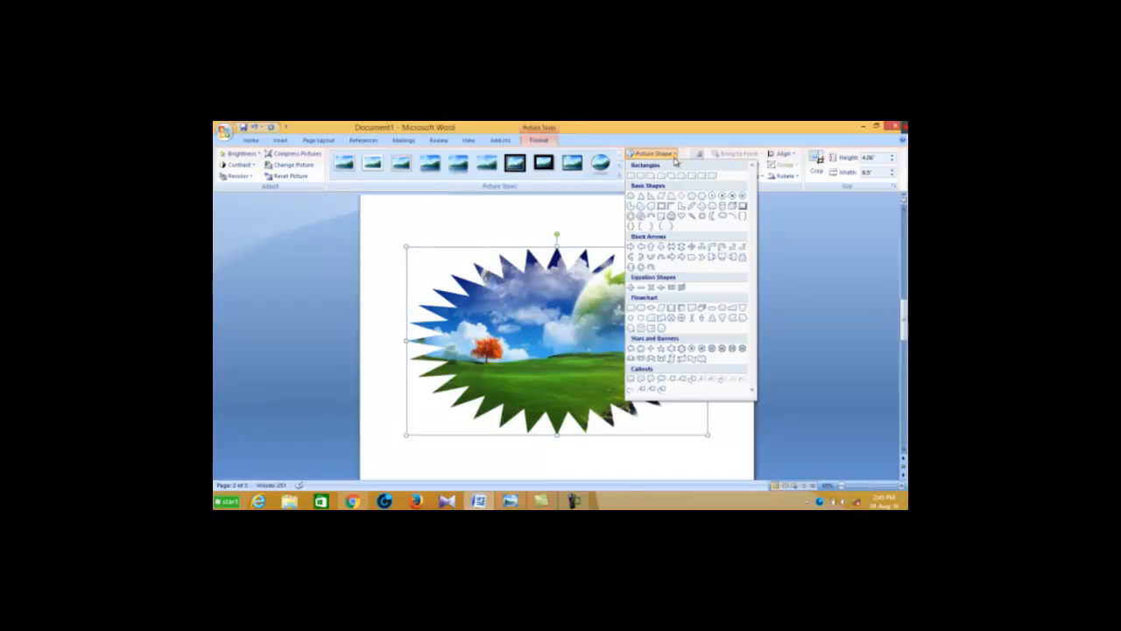
click(631, 176)
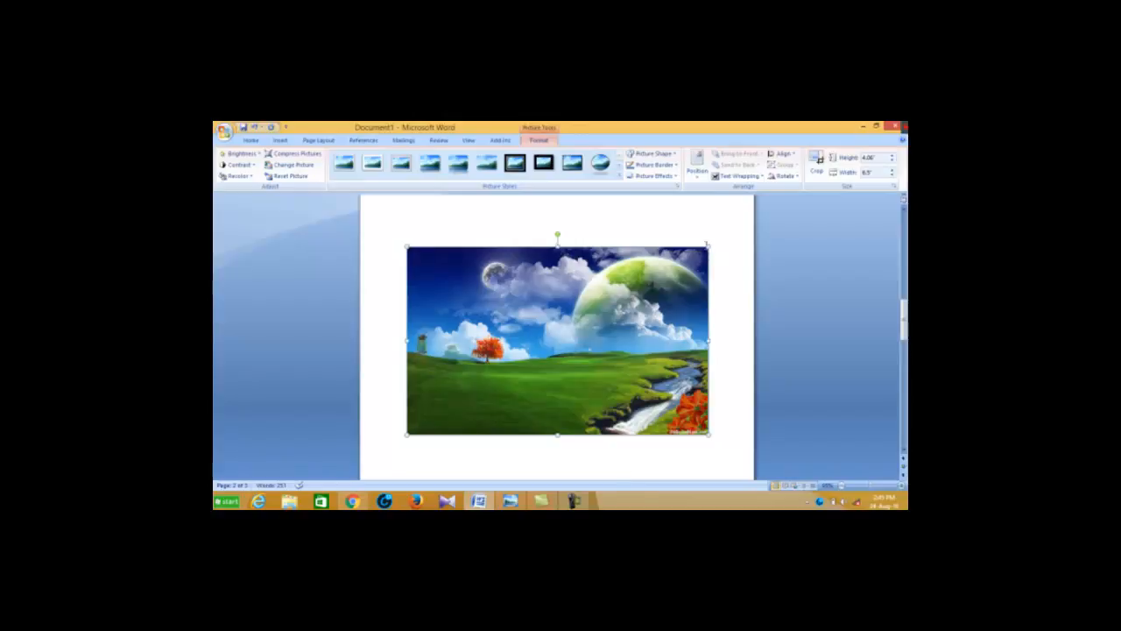
Preview the border line weights and dash styles on the landscape picture without applying any
click(673, 165)
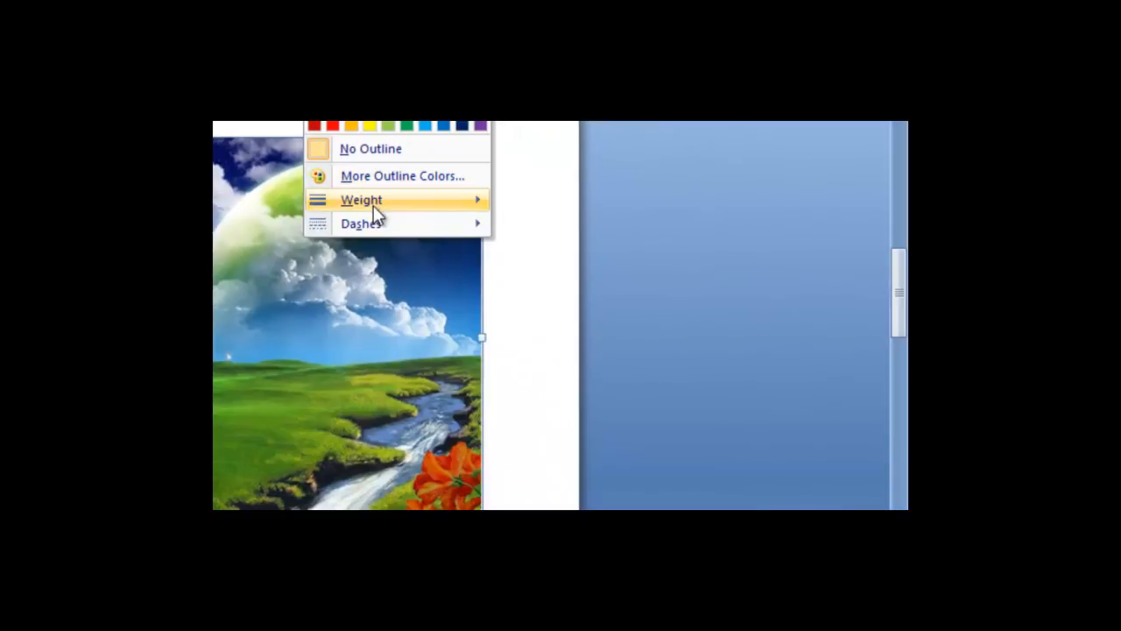
mouse_move(377, 204)
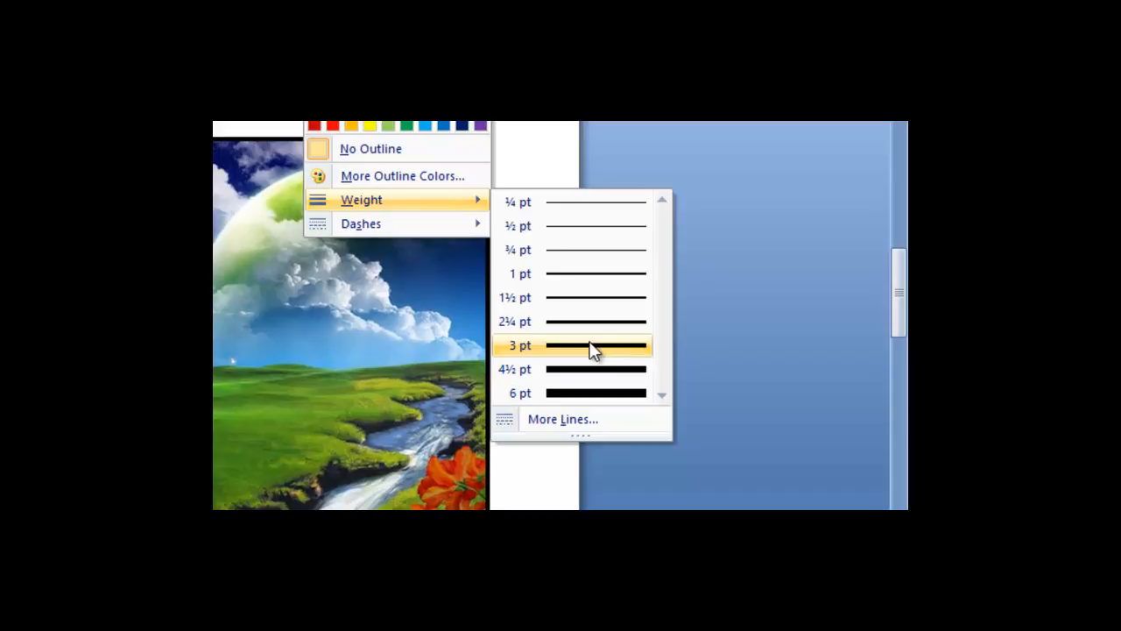
mouse_move(413, 226)
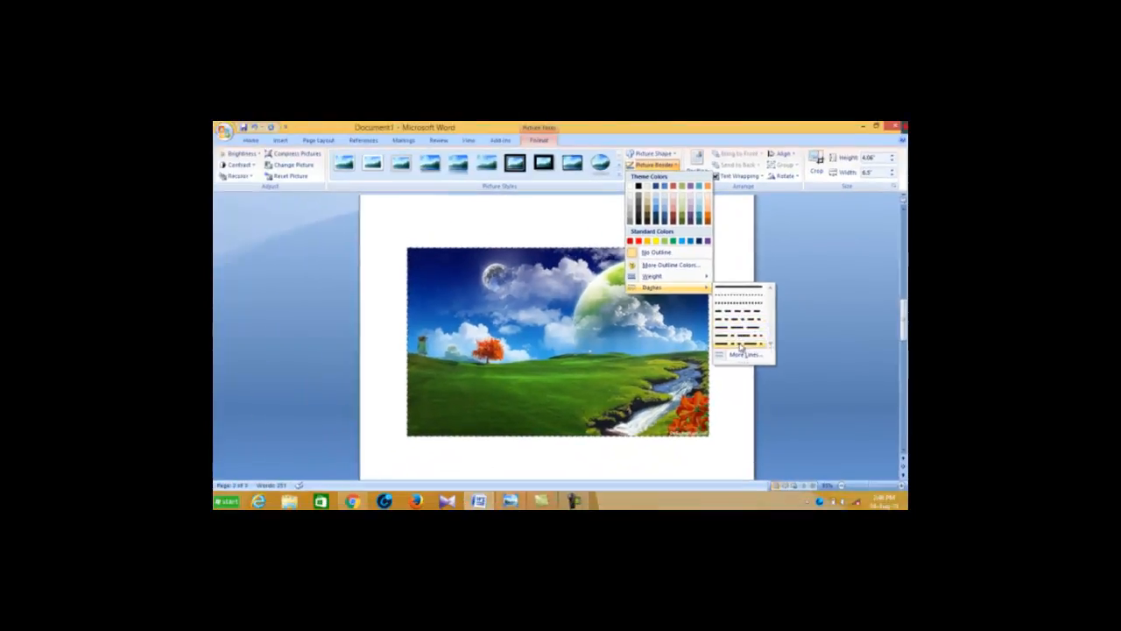
Look through the dash, compound and other line style options in the Format Picture dialog, then close it without changes
click(751, 355)
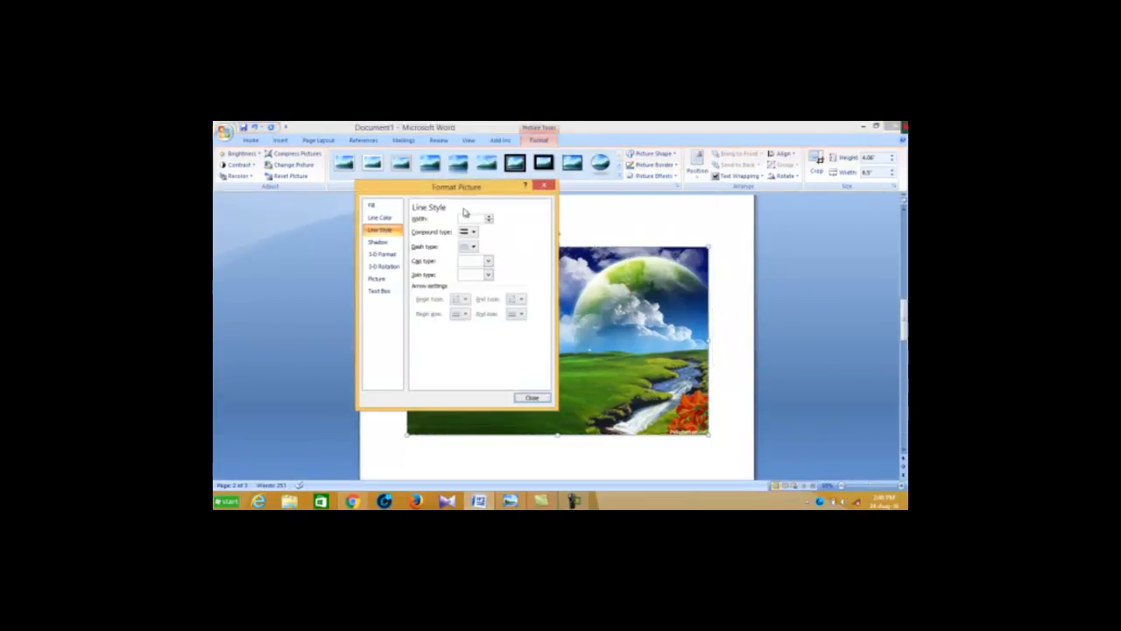
drag(480, 189, 535, 215)
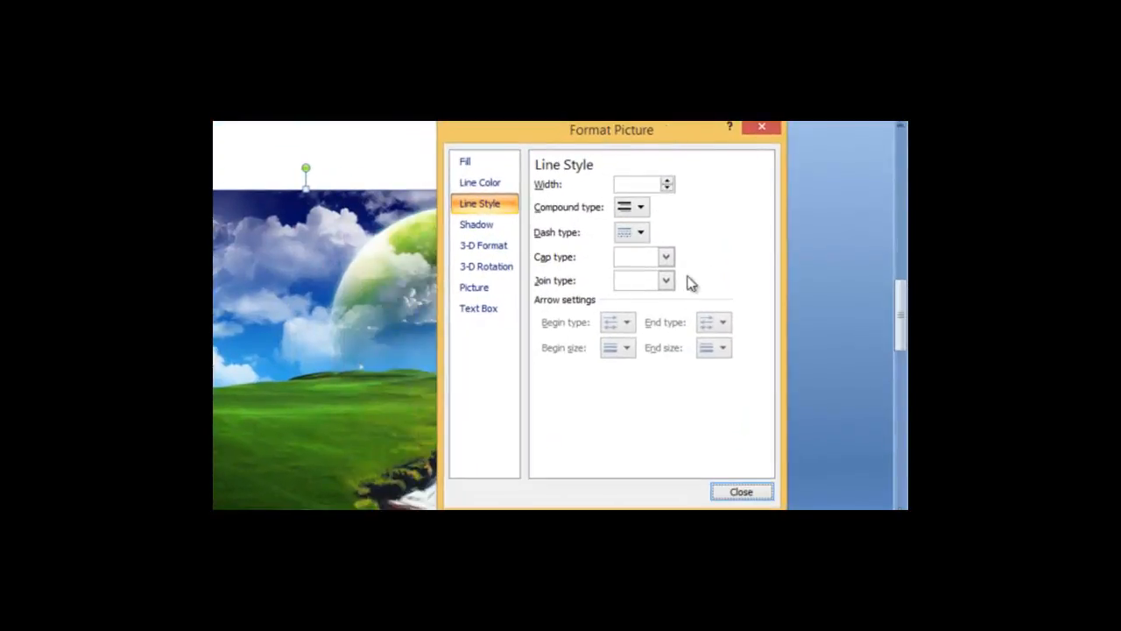
click(642, 233)
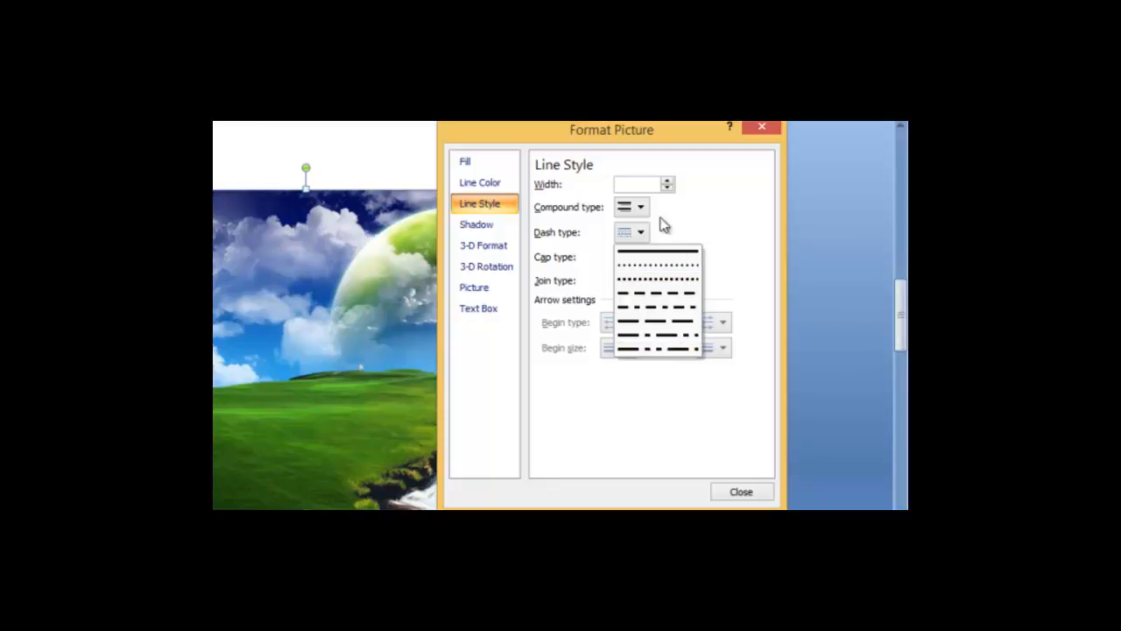
click(639, 210)
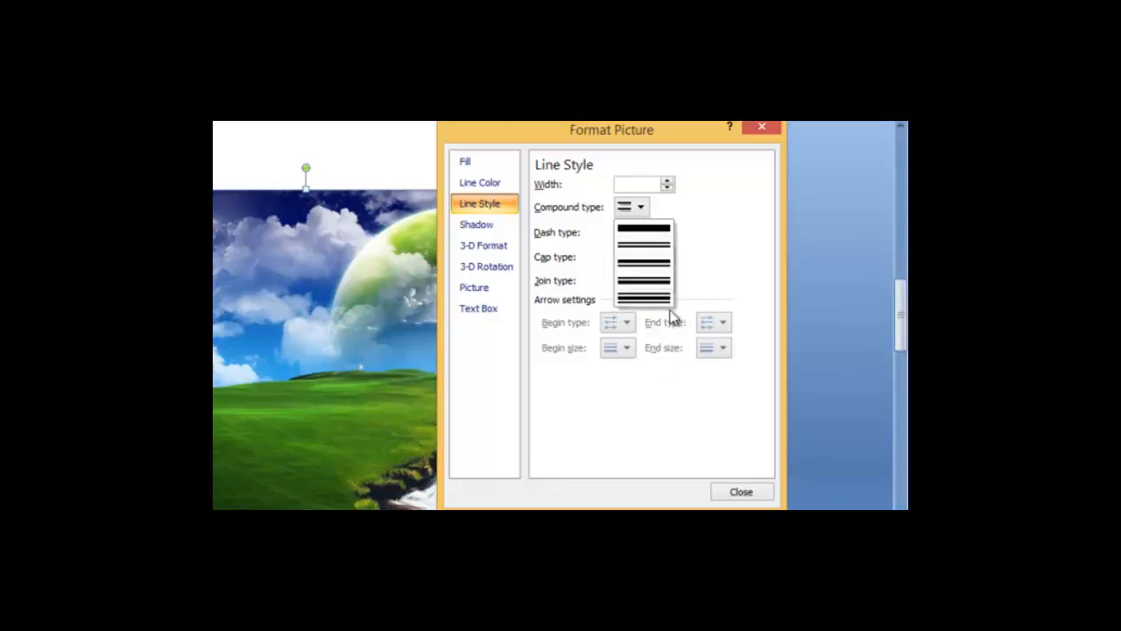
click(628, 184)
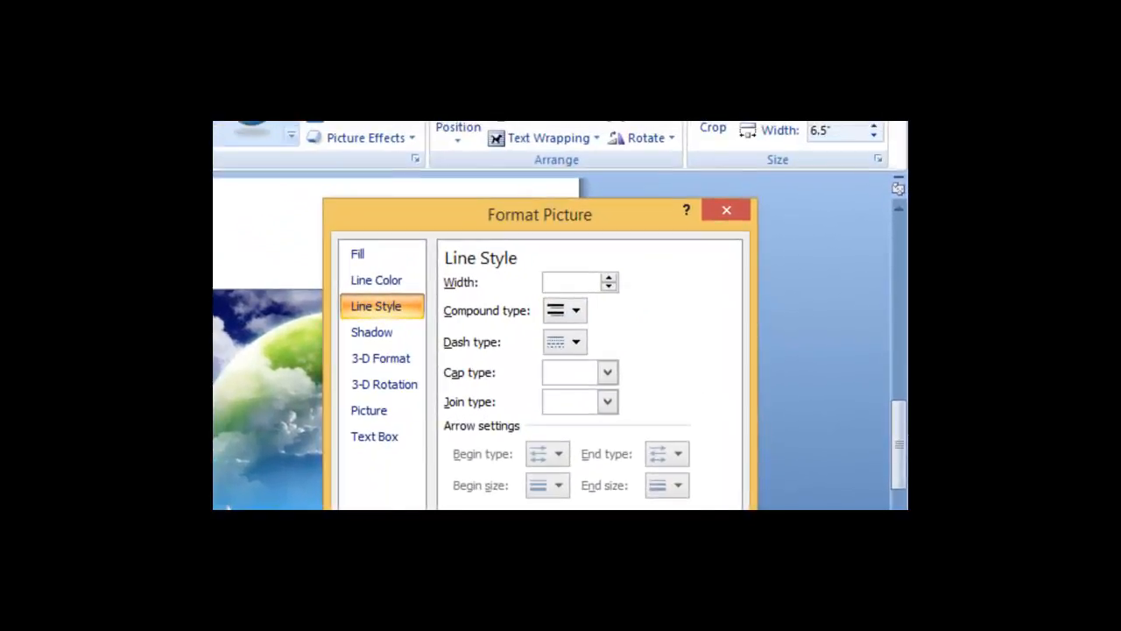
key(Escape)
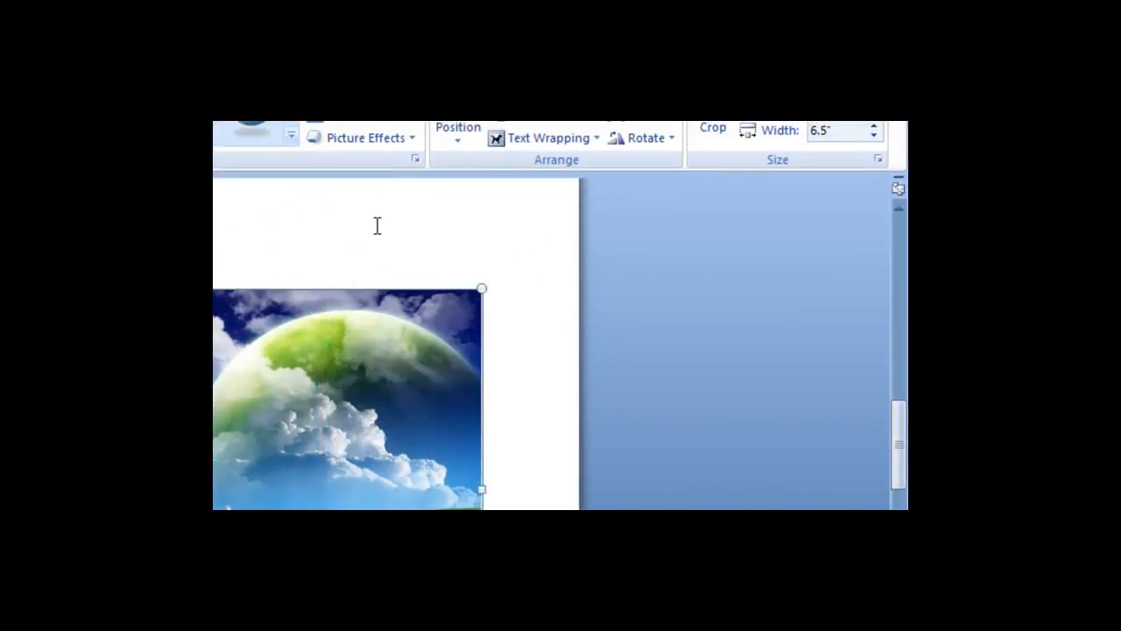
Preview the preset picture effects and apply the Offset Left outer shadow to the landscape picture
click(410, 137)
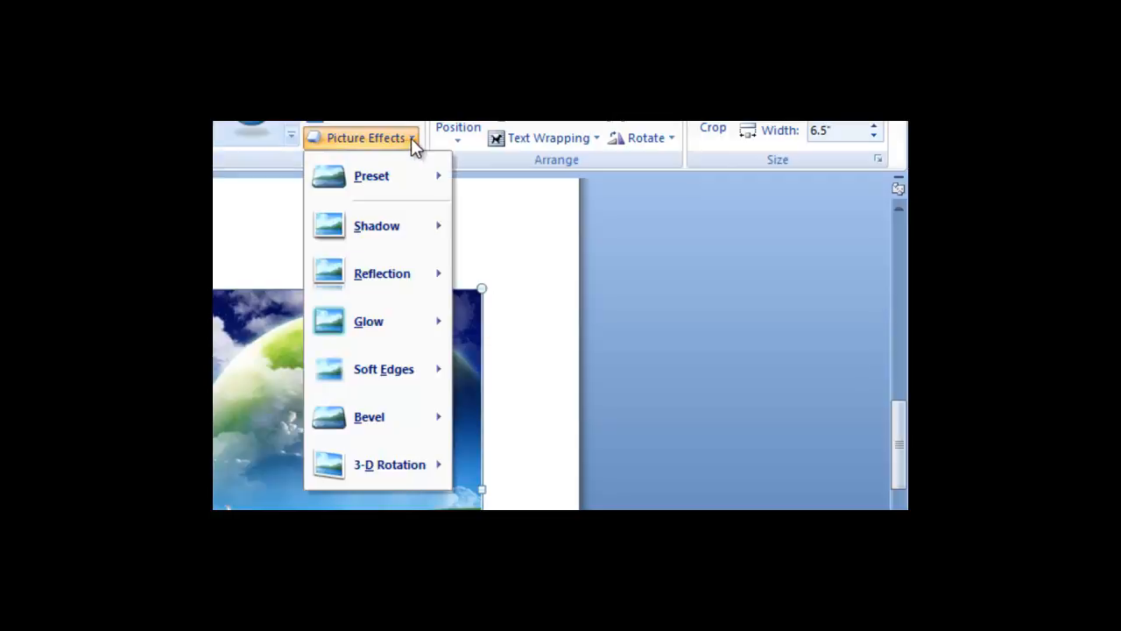
mouse_move(400, 176)
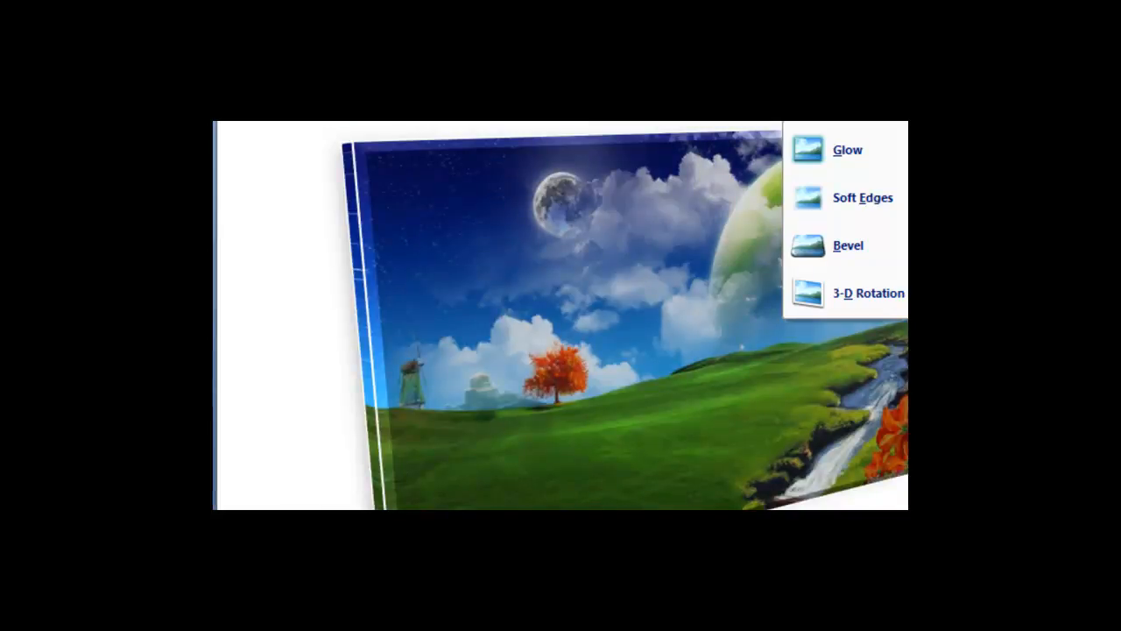
mouse_move(592, 141)
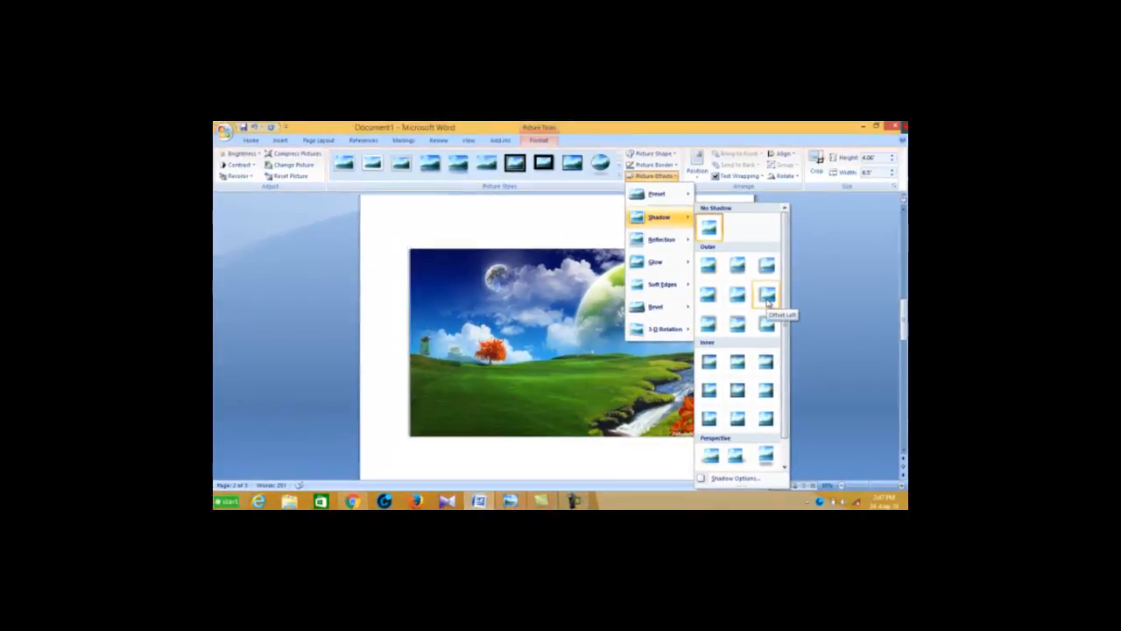
click(767, 298)
click(413, 341)
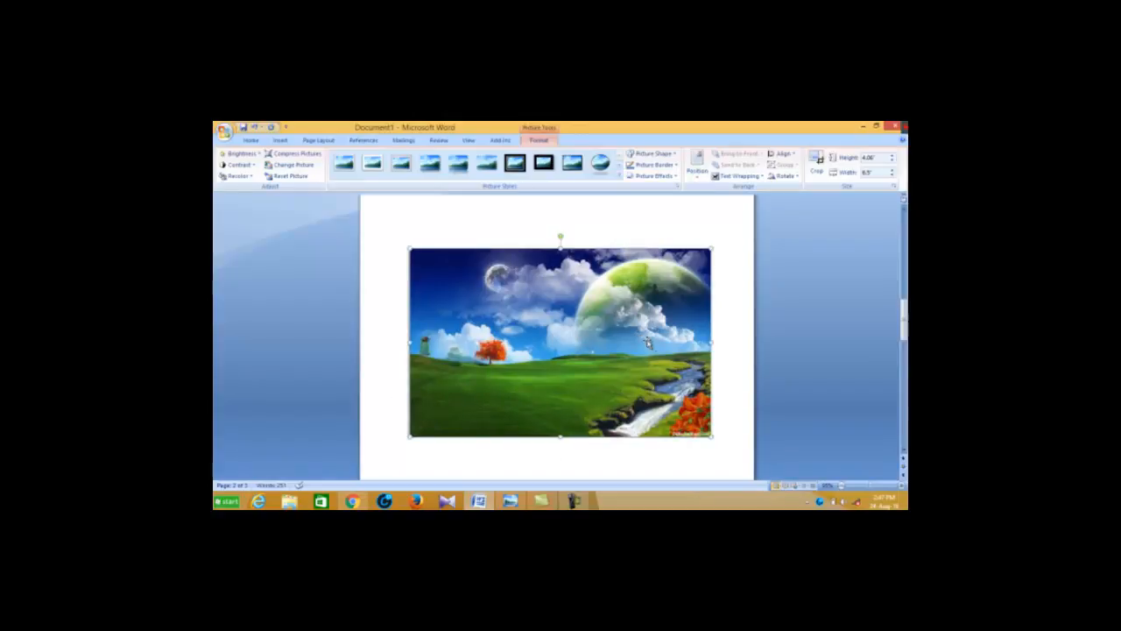
Remove the shadow from the landscape picture by choosing No Shadow
click(674, 177)
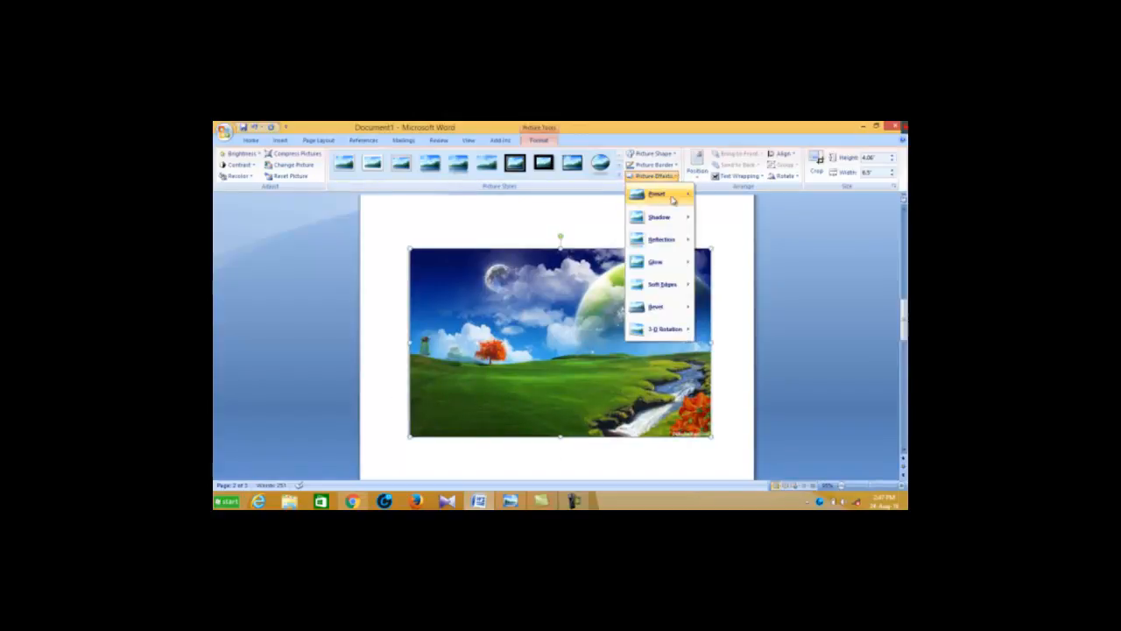
mouse_move(675, 217)
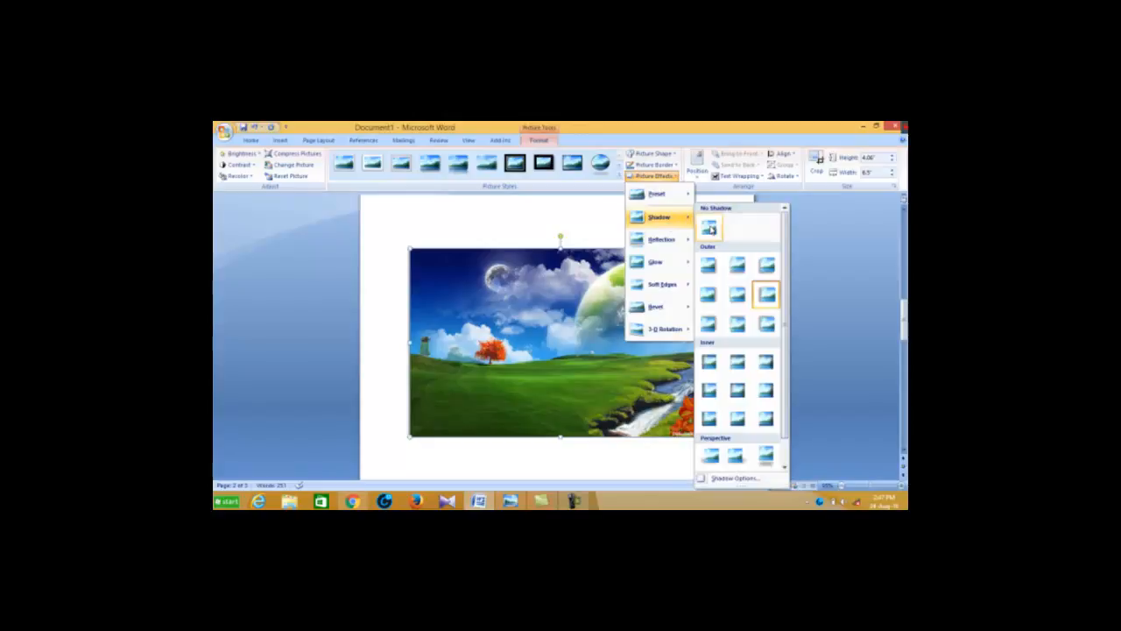
click(711, 228)
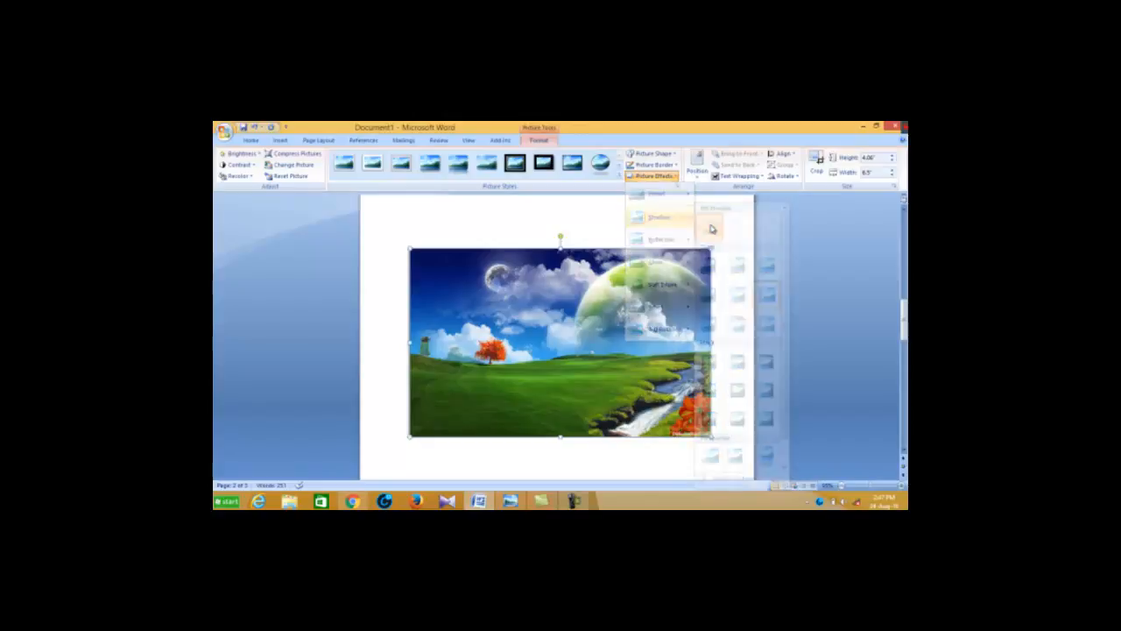
Look through the reflection variations and apply the full reflection that touches the landscape picture's lower edge, checking it down the page
click(675, 178)
mouse_move(662, 243)
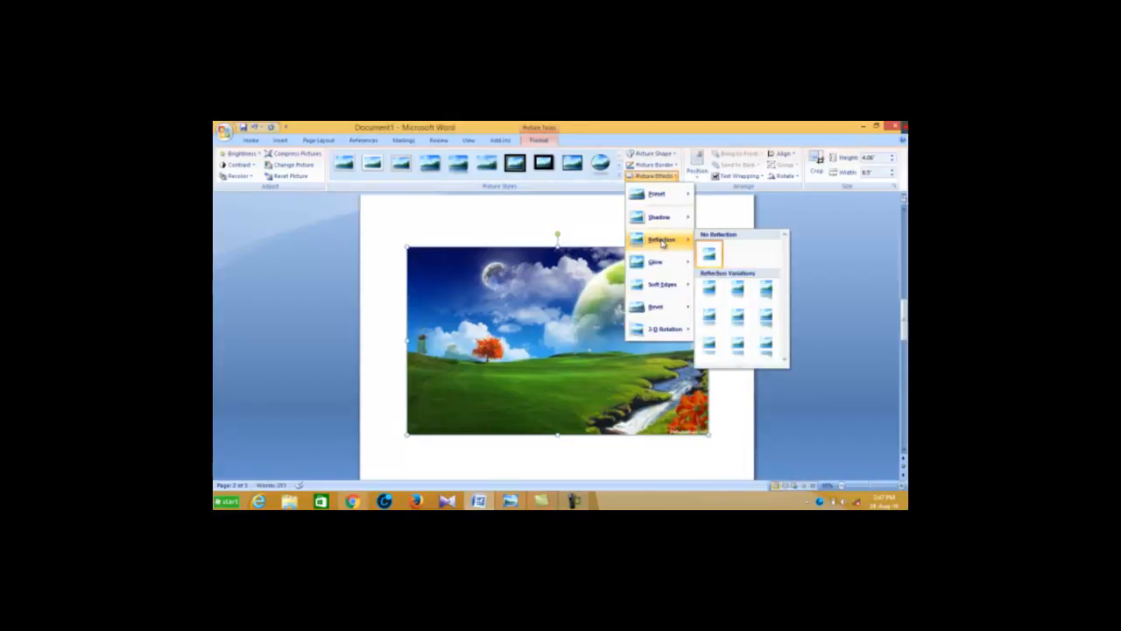
click(709, 218)
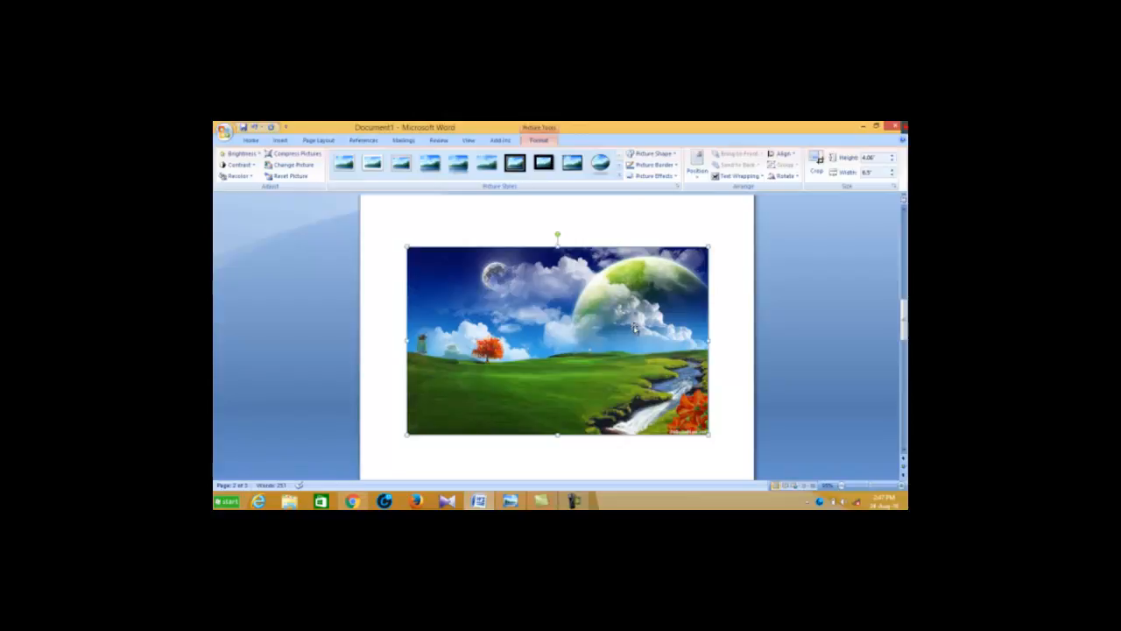
scroll(543, 272, down, 1)
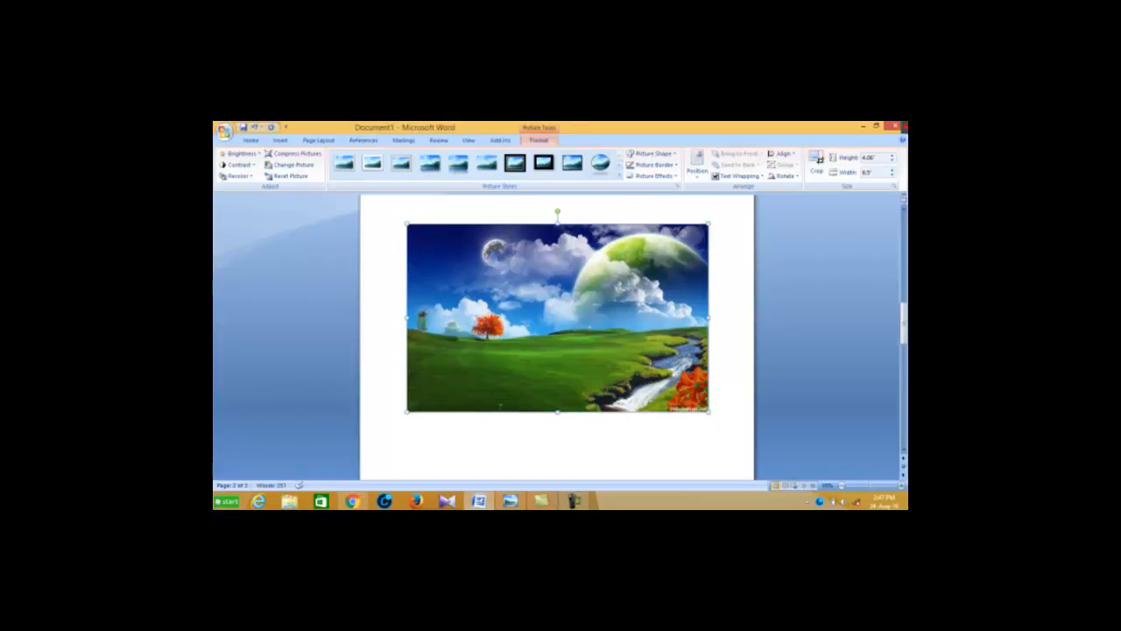
click(653, 176)
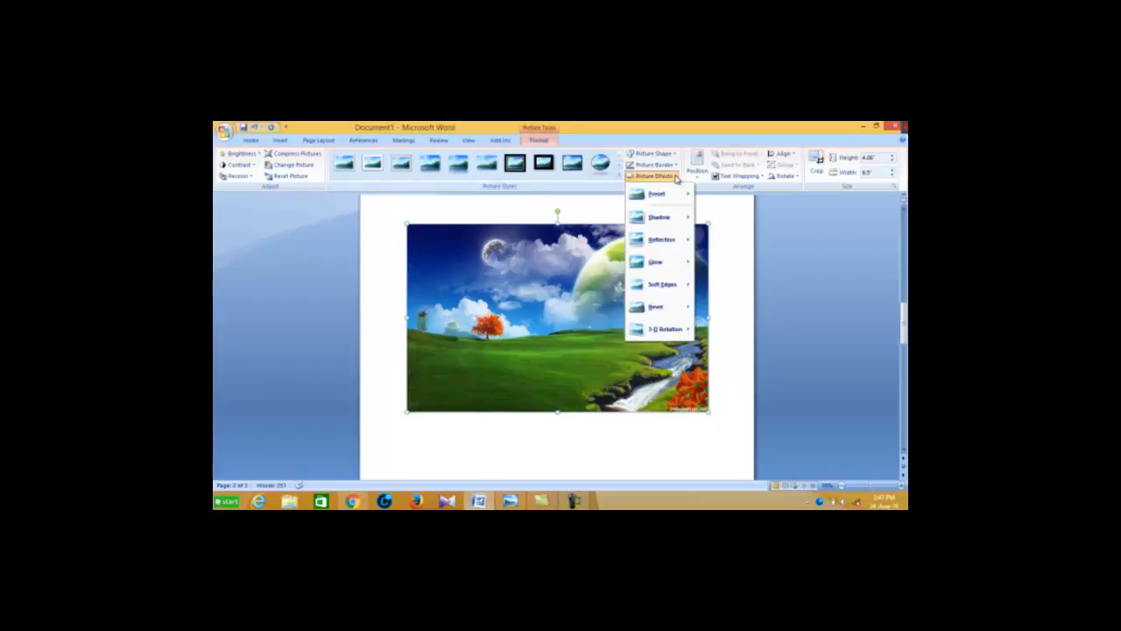
mouse_move(672, 244)
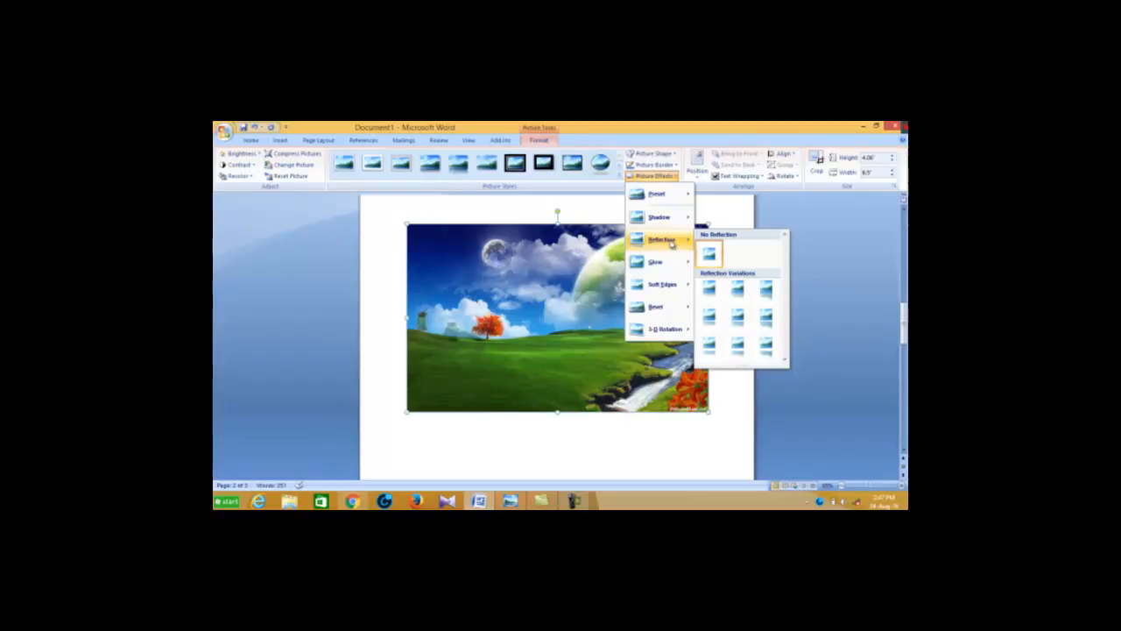
click(766, 296)
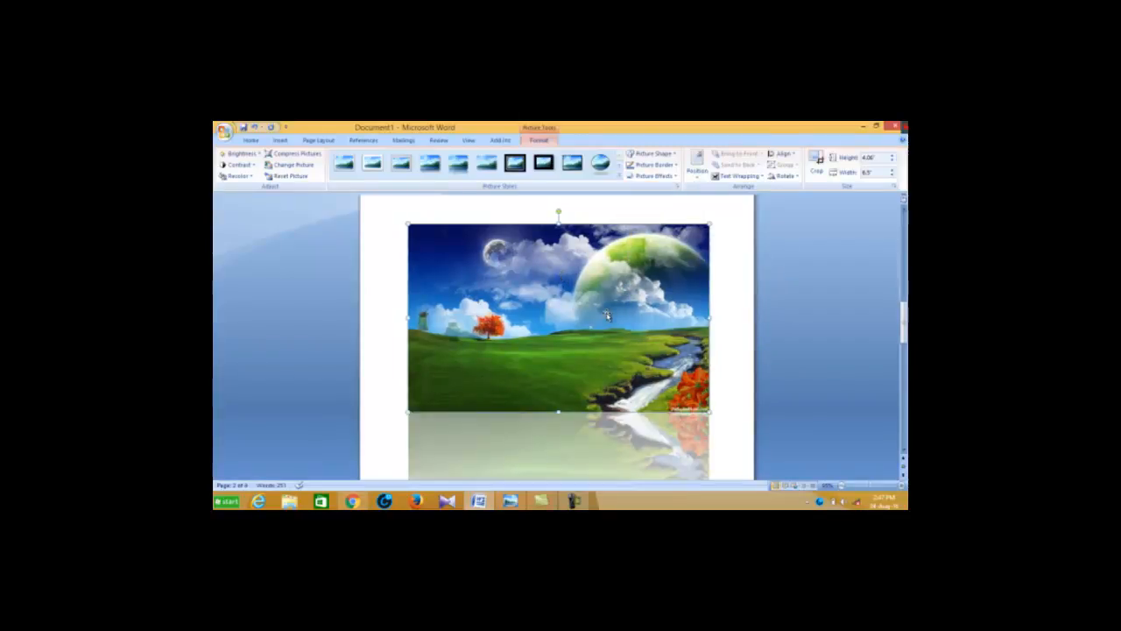
scroll(606, 315, down, 3)
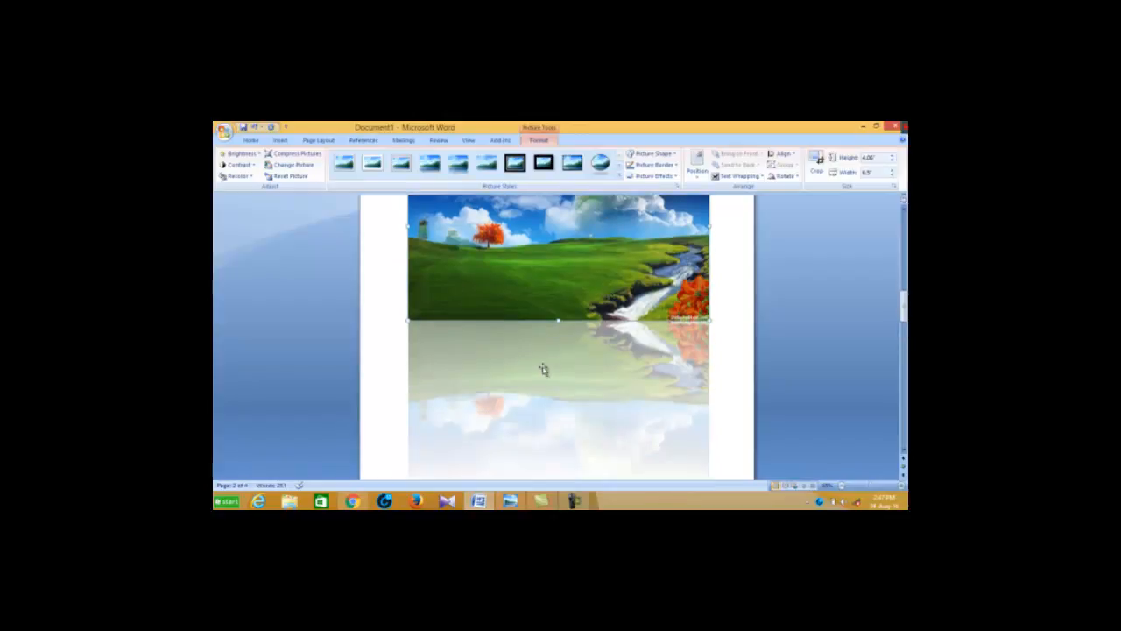
scroll(599, 385, down, 3)
scroll(594, 367, up, 4)
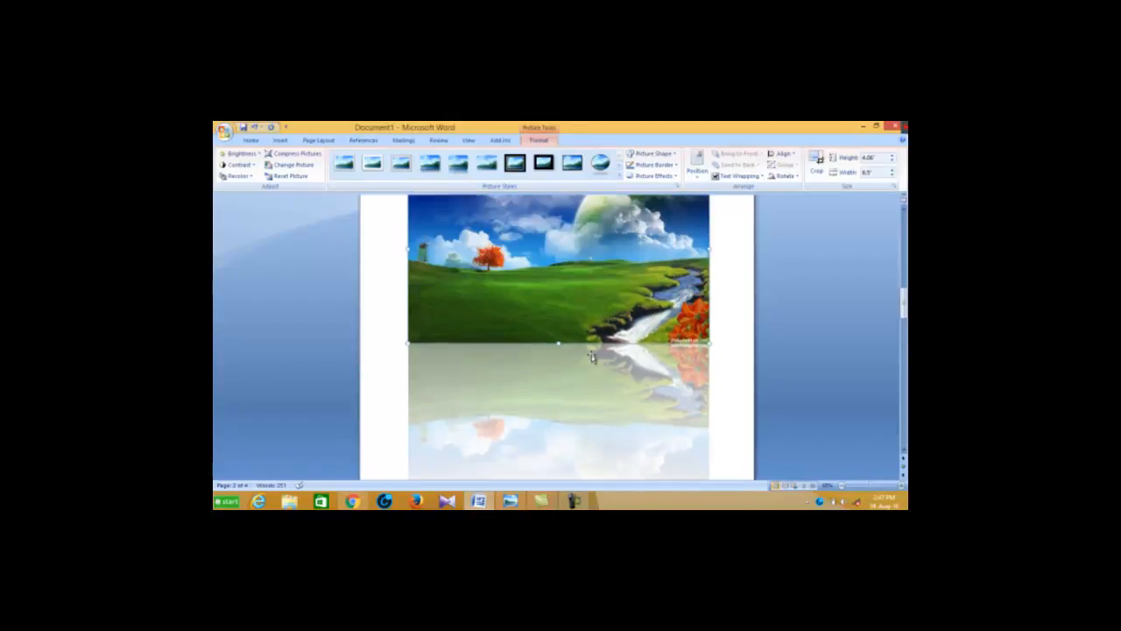
scroll(562, 271, up, 2)
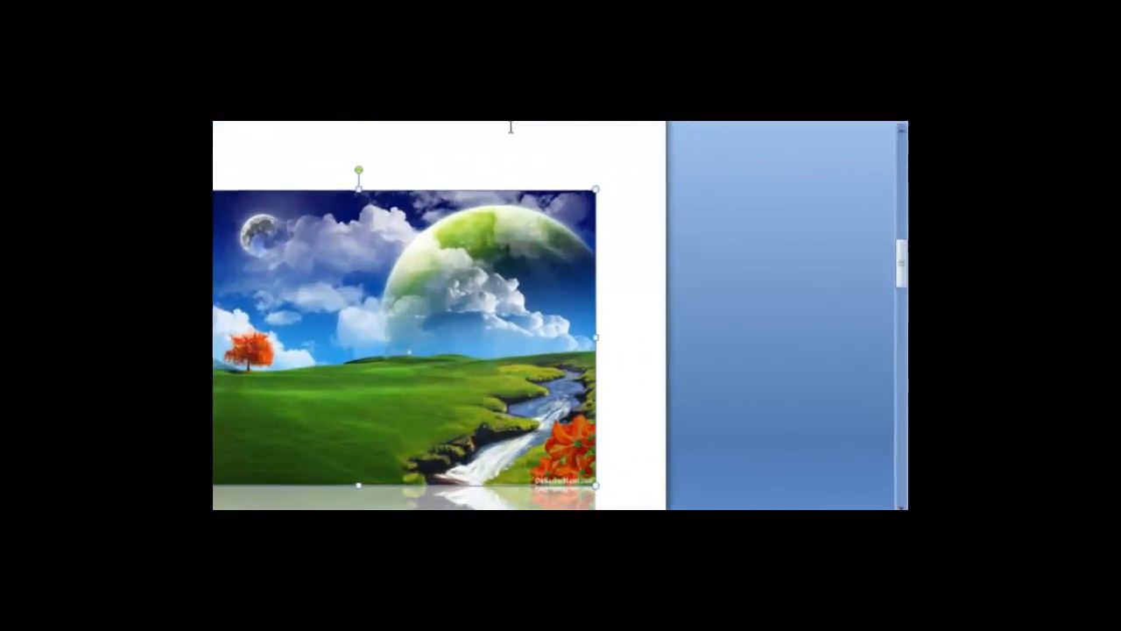
Remove the reflection from the landscape picture by choosing No Reflection
click(505, 81)
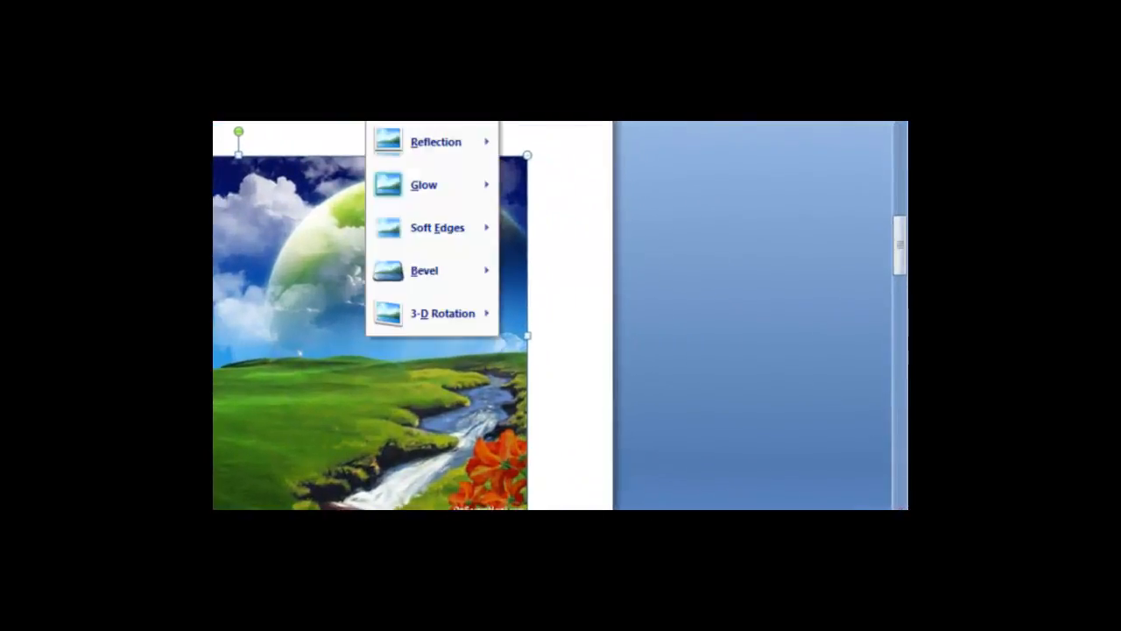
mouse_move(463, 150)
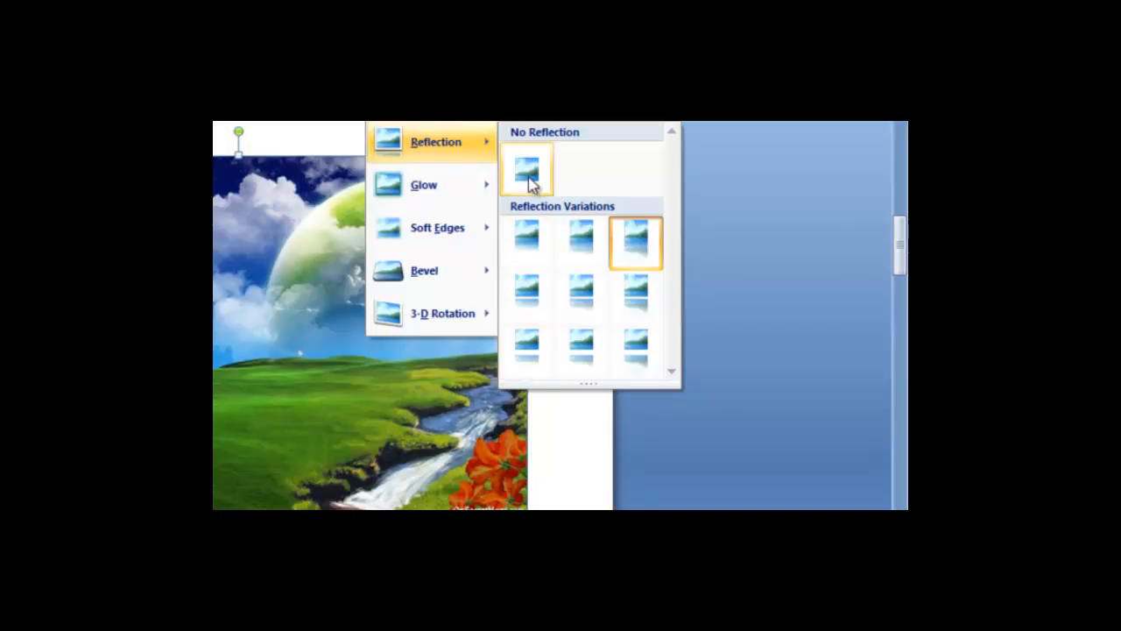
click(529, 180)
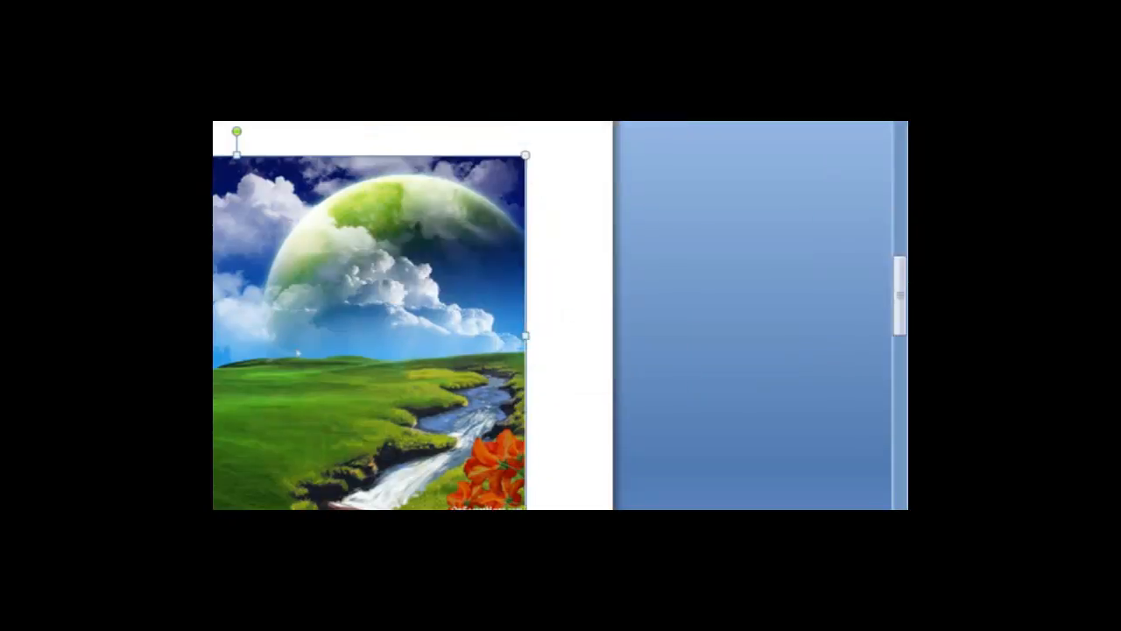
Apply the largest blue glow variation to the landscape picture
click(423, 25)
mouse_move(440, 187)
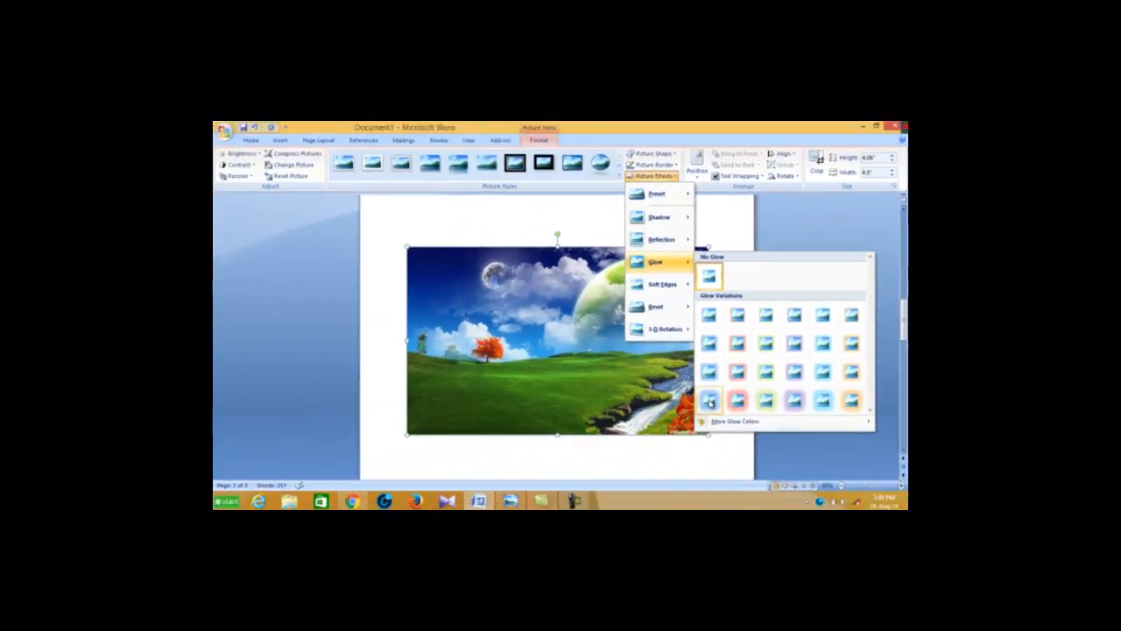
click(585, 433)
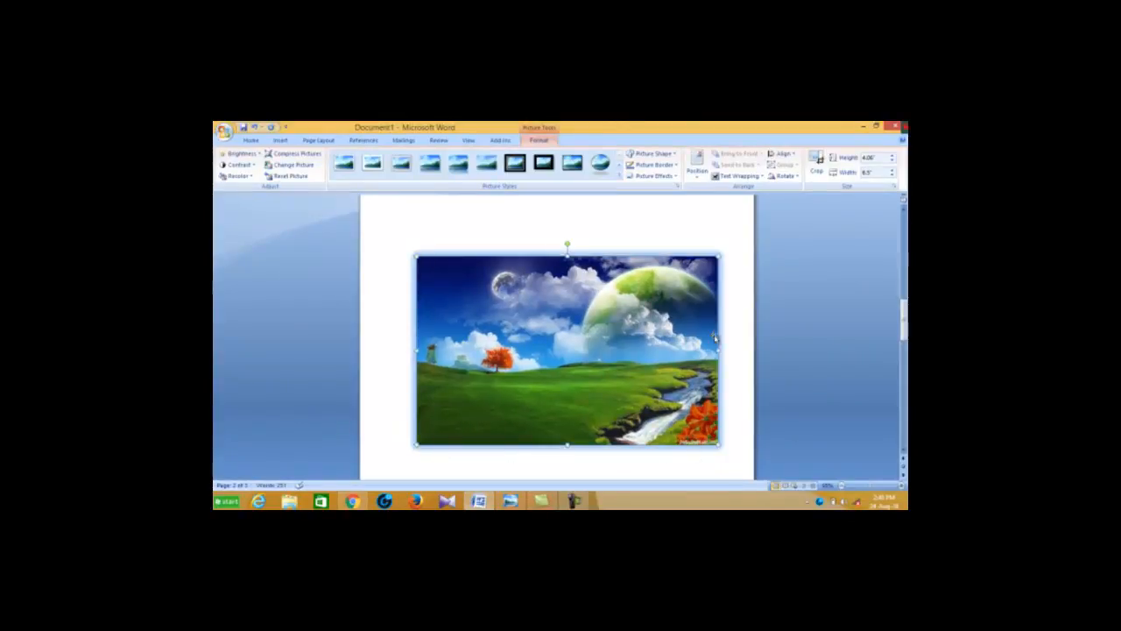
Remove the glow from the landscape picture by choosing No Glow
click(673, 178)
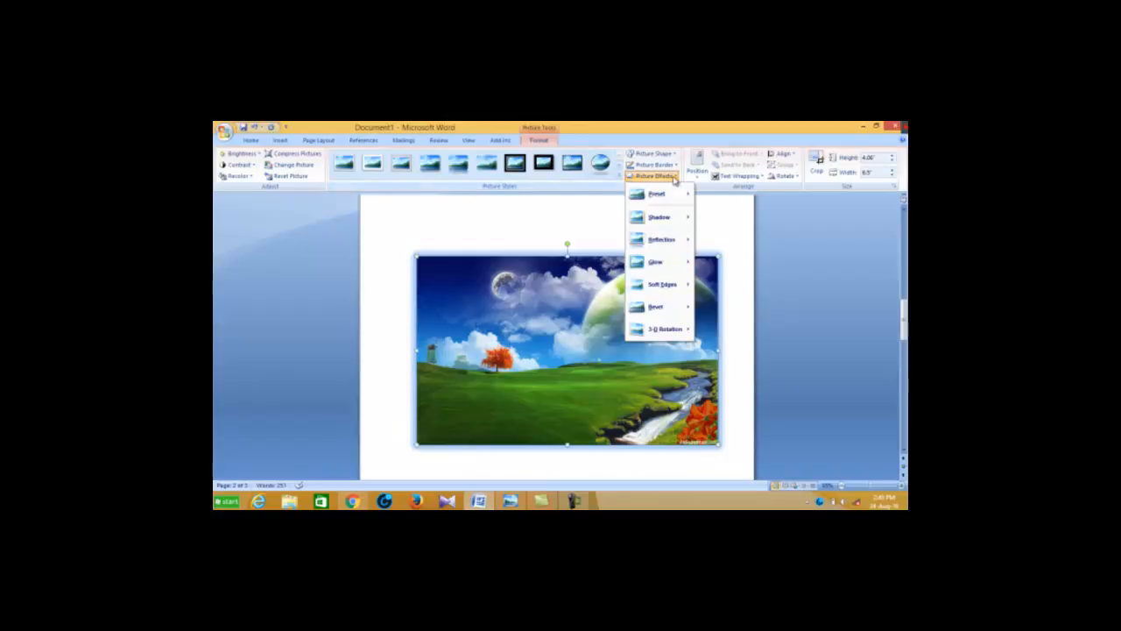
mouse_move(676, 262)
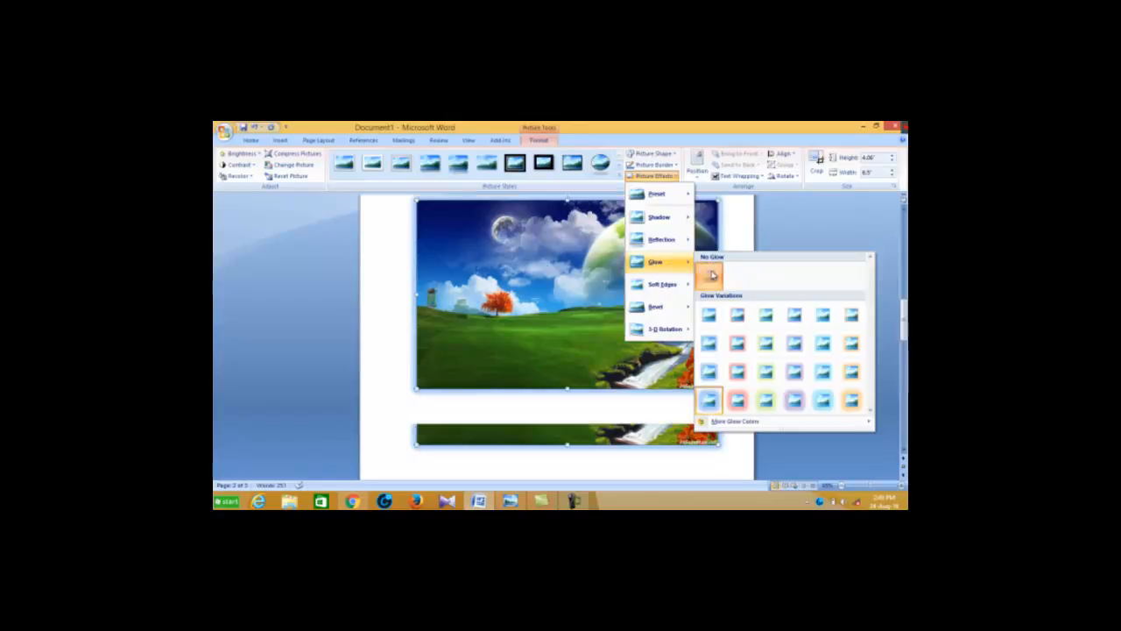
click(714, 276)
Apply 25 Point soft edges to the landscape picture
click(670, 176)
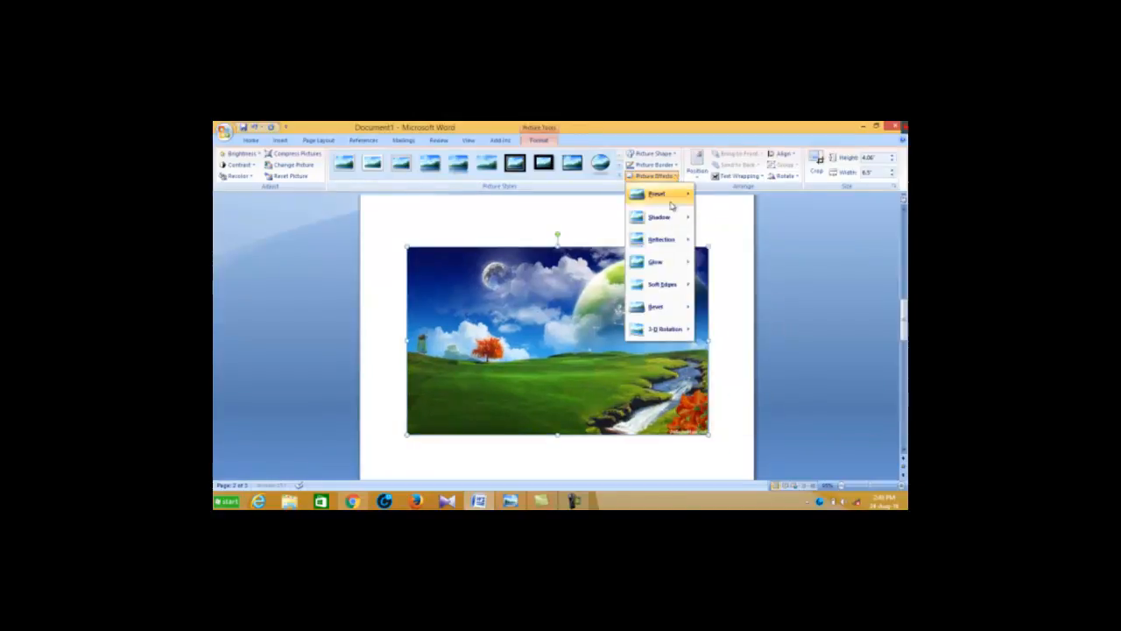
mouse_move(674, 286)
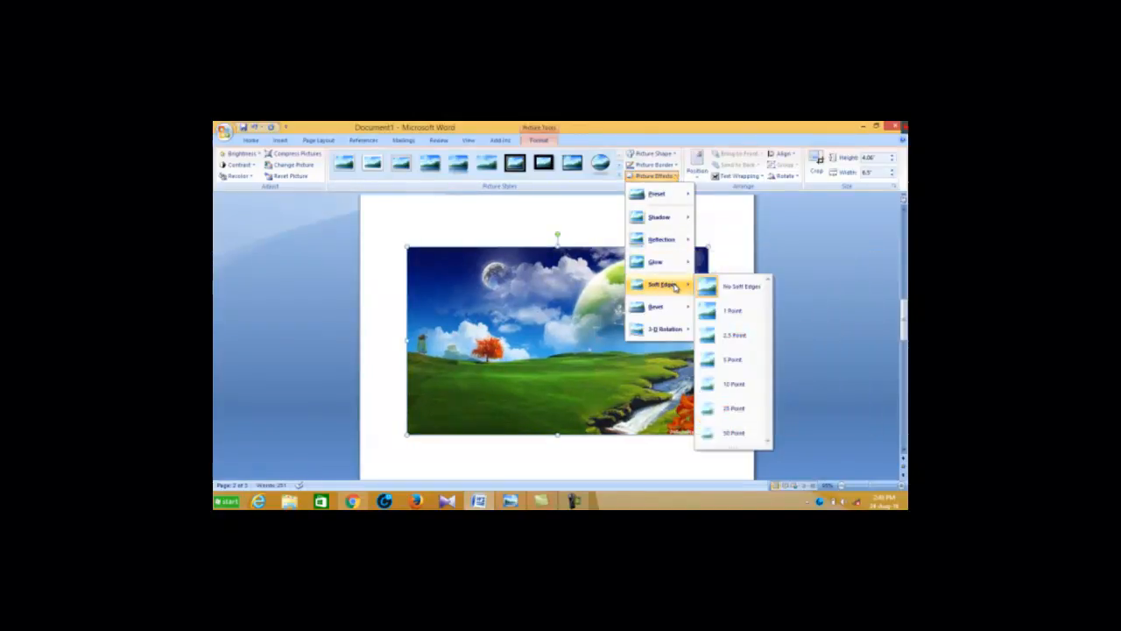
click(720, 408)
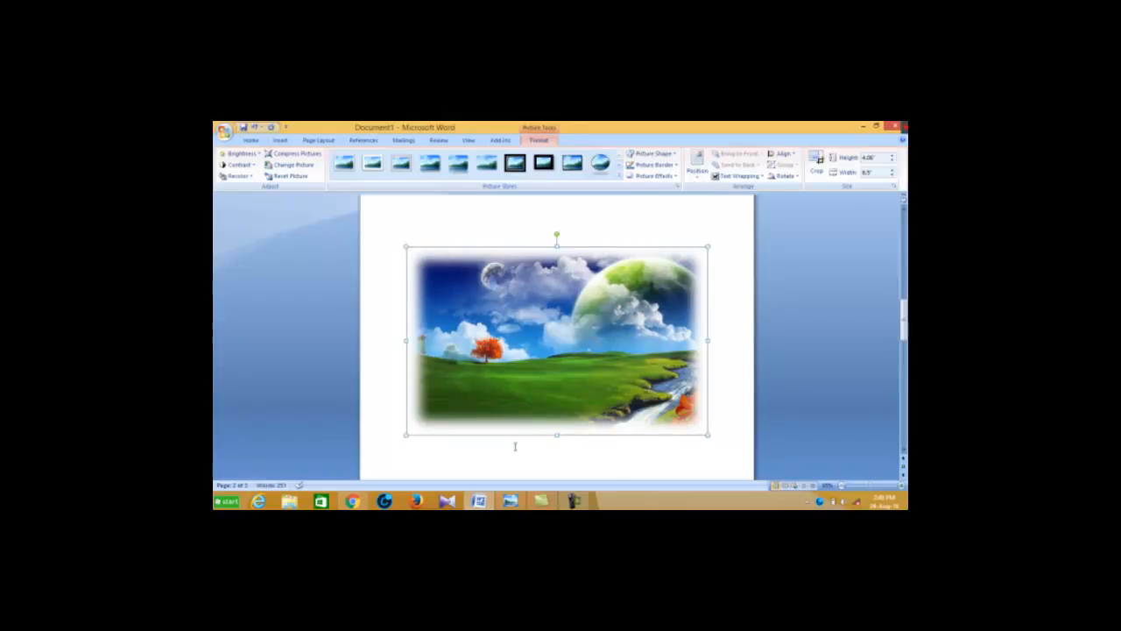
Take the soft edges off the landscape picture by choosing No Soft Edges
click(671, 176)
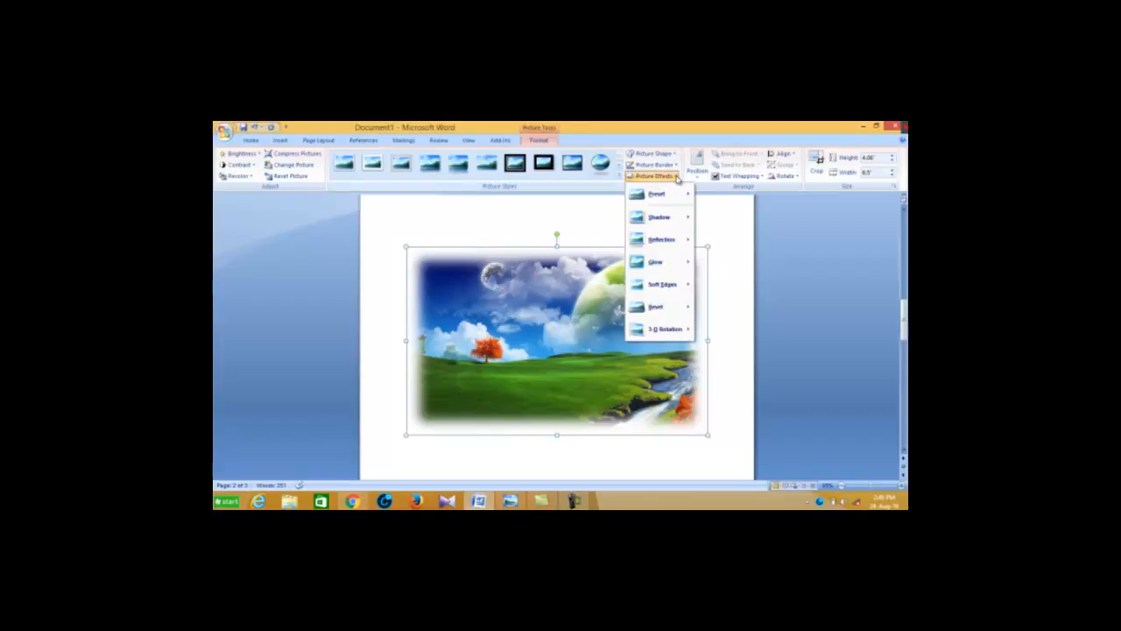
mouse_move(680, 283)
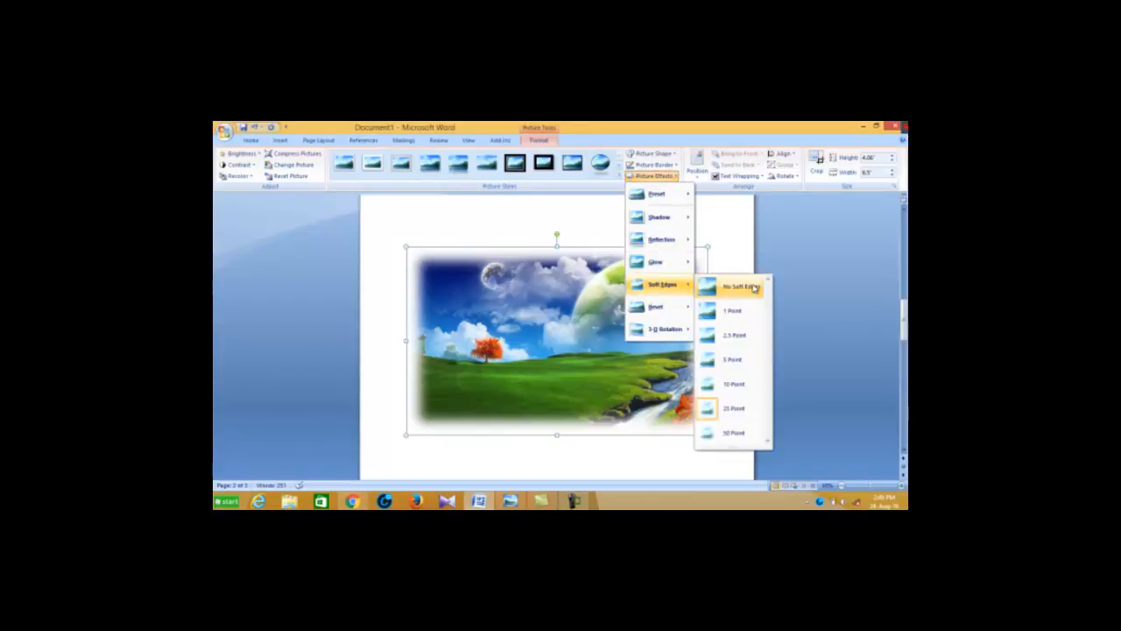
click(751, 287)
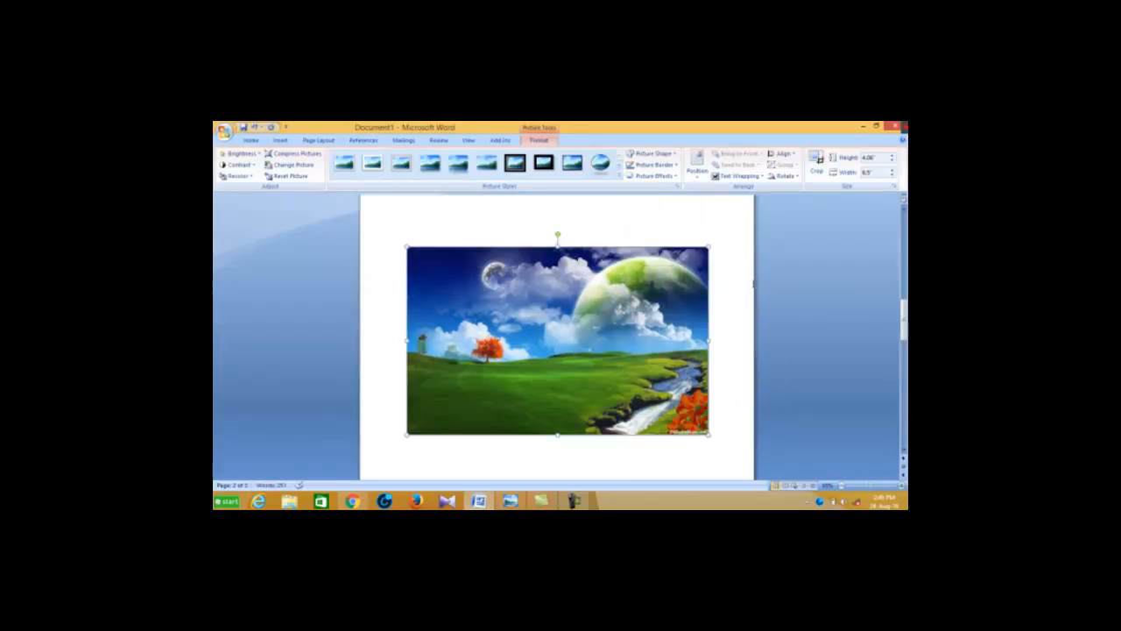
Look through the bevel variations and the parallel, perspective and oblique 3-D rotation presets for the landscape picture
click(671, 176)
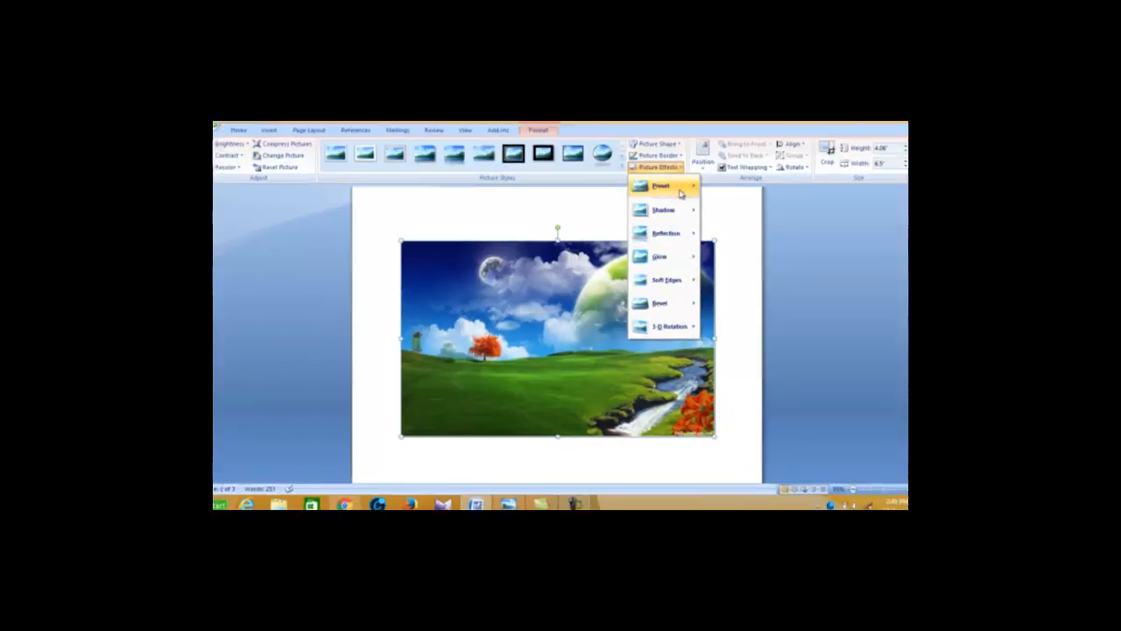
mouse_move(769, 251)
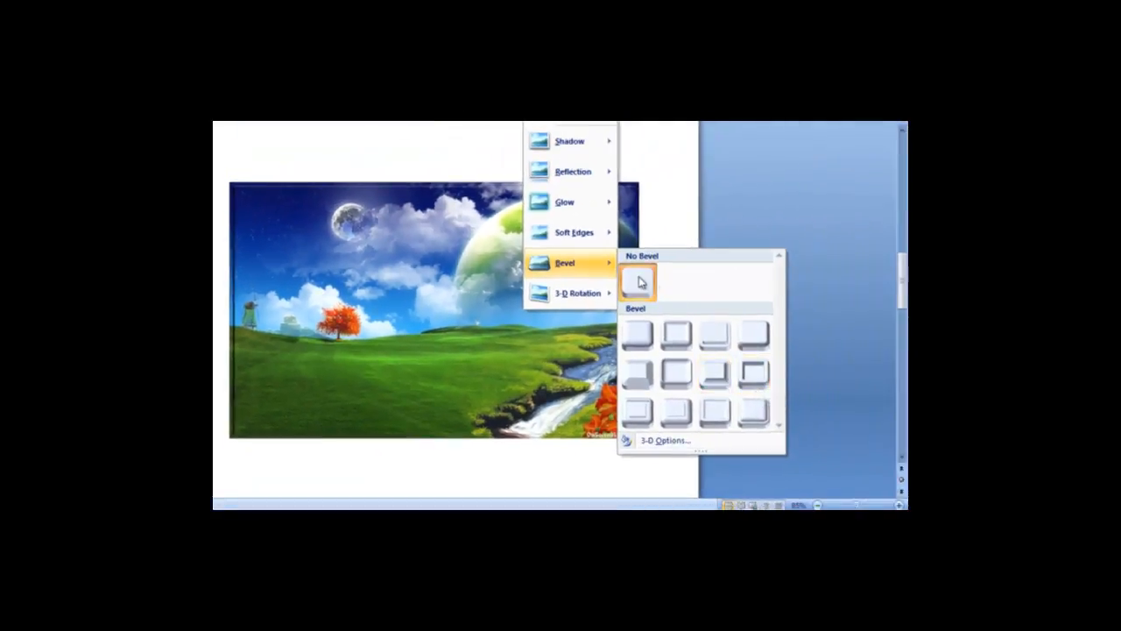
mouse_move(574, 291)
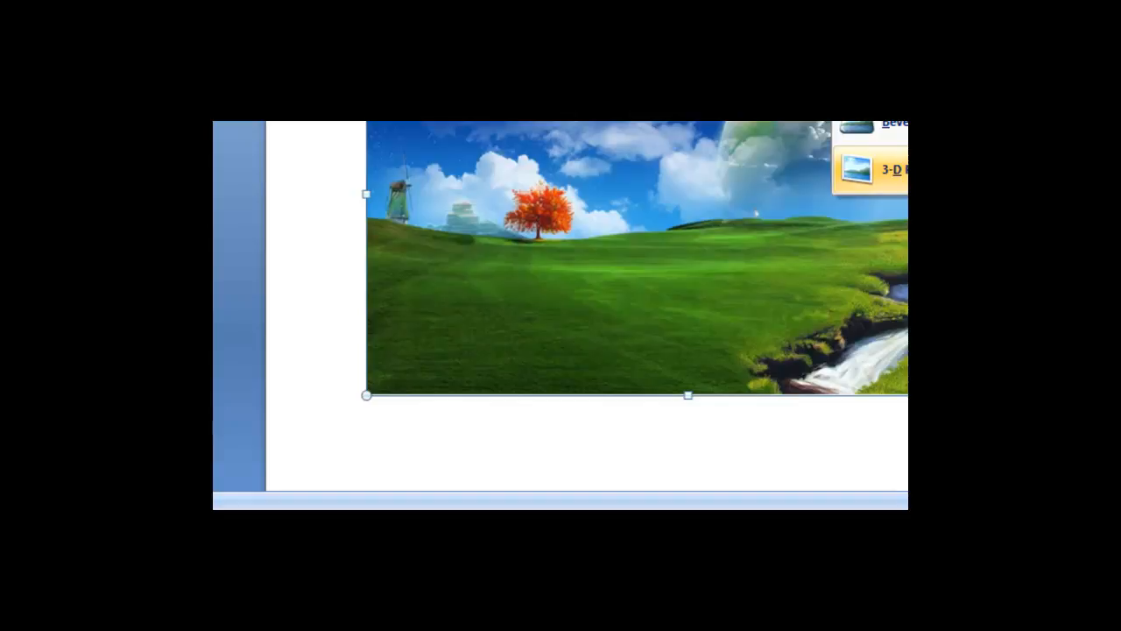
Open the 3-D Rotation options, move the dialog away from the picture's centre and look through the rotation presets
click(731, 479)
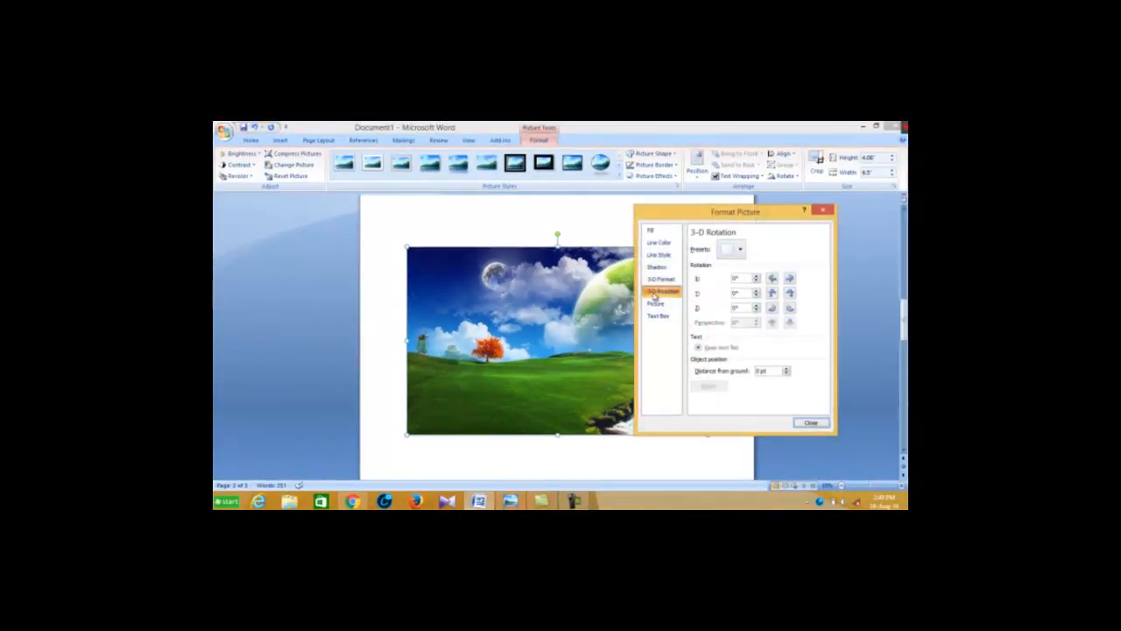
drag(698, 215, 369, 188)
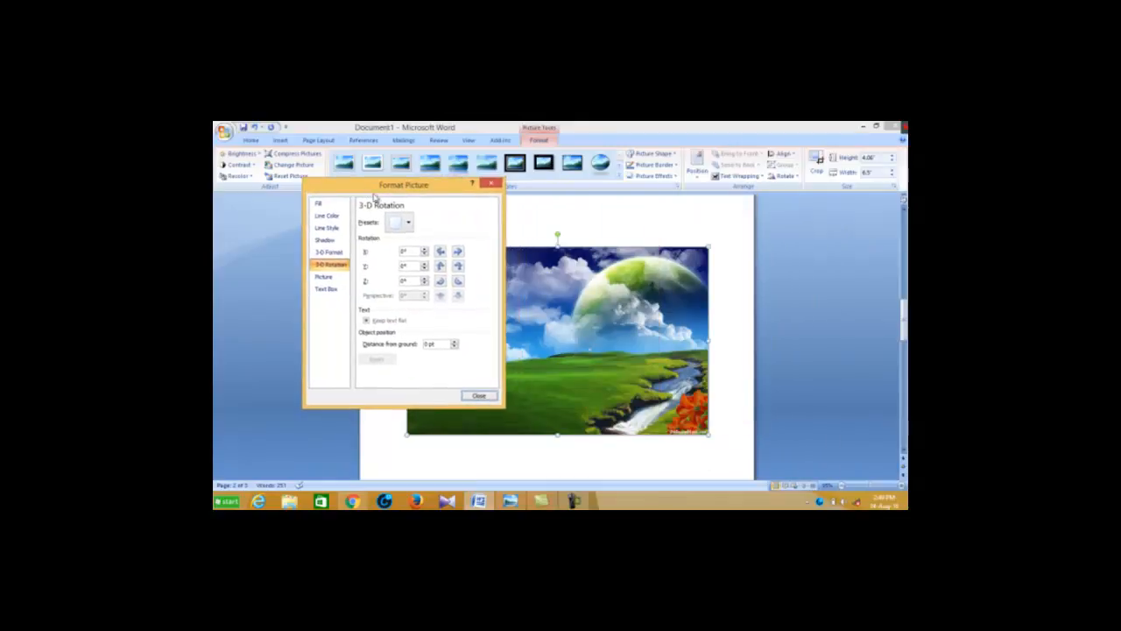
drag(446, 190, 395, 172)
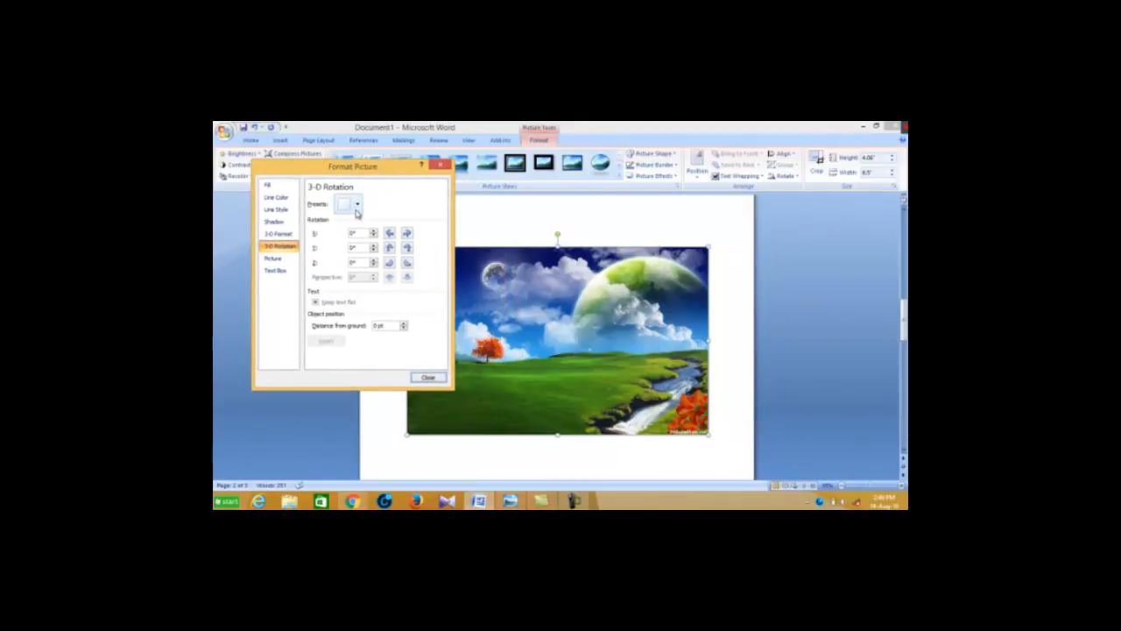
click(358, 205)
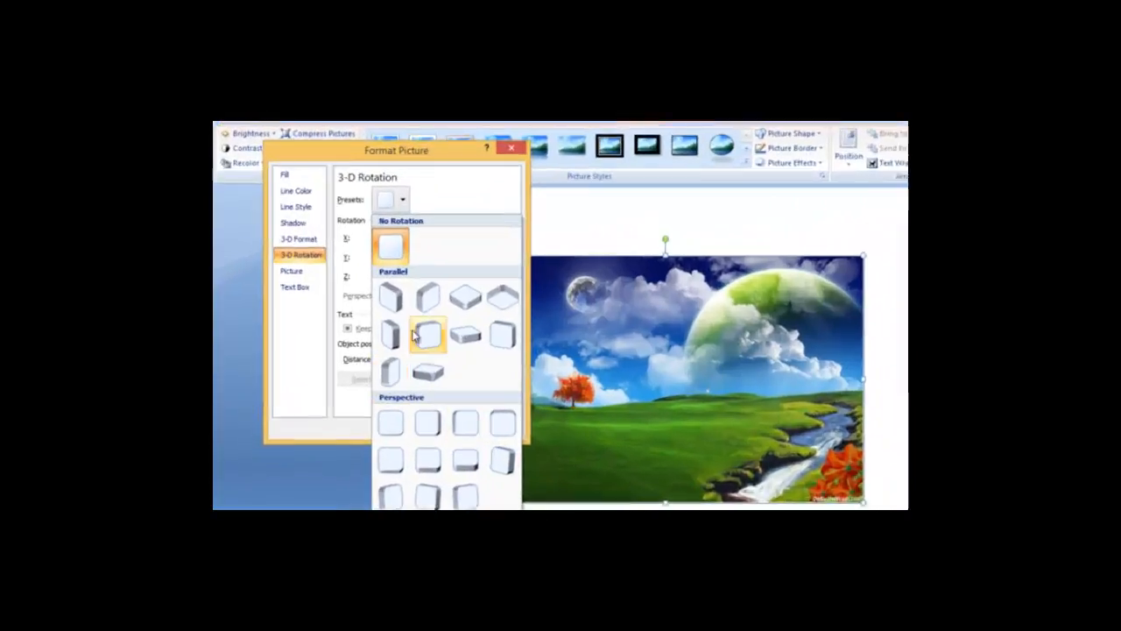
click(404, 200)
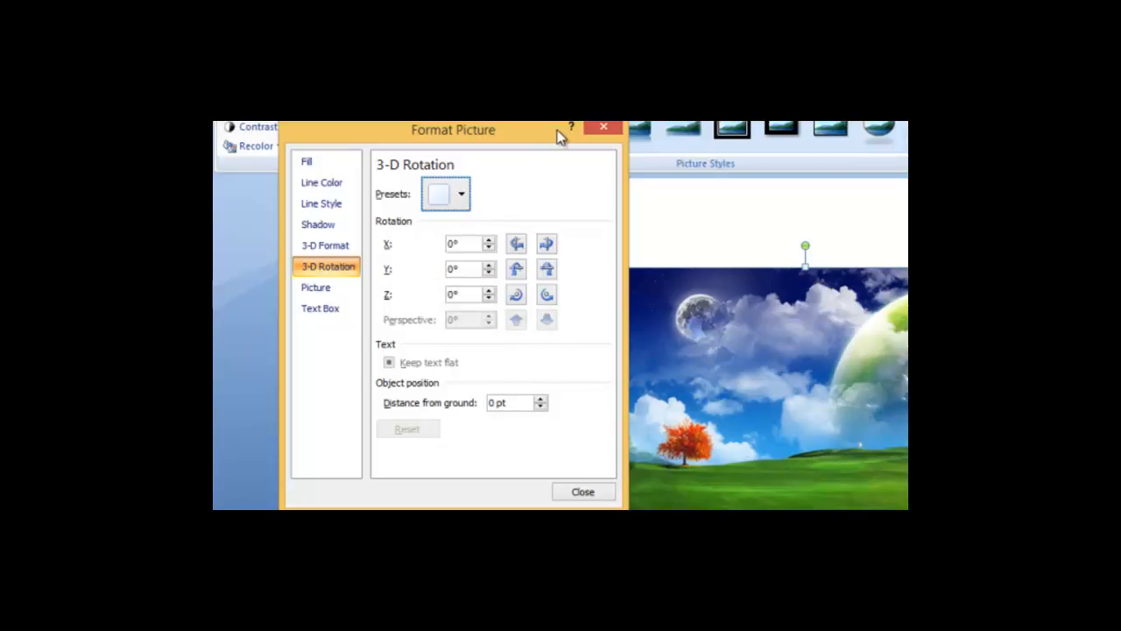
Examine the top and bottom bevel choices in the 3-D Format settings without applying any
click(326, 252)
click(471, 215)
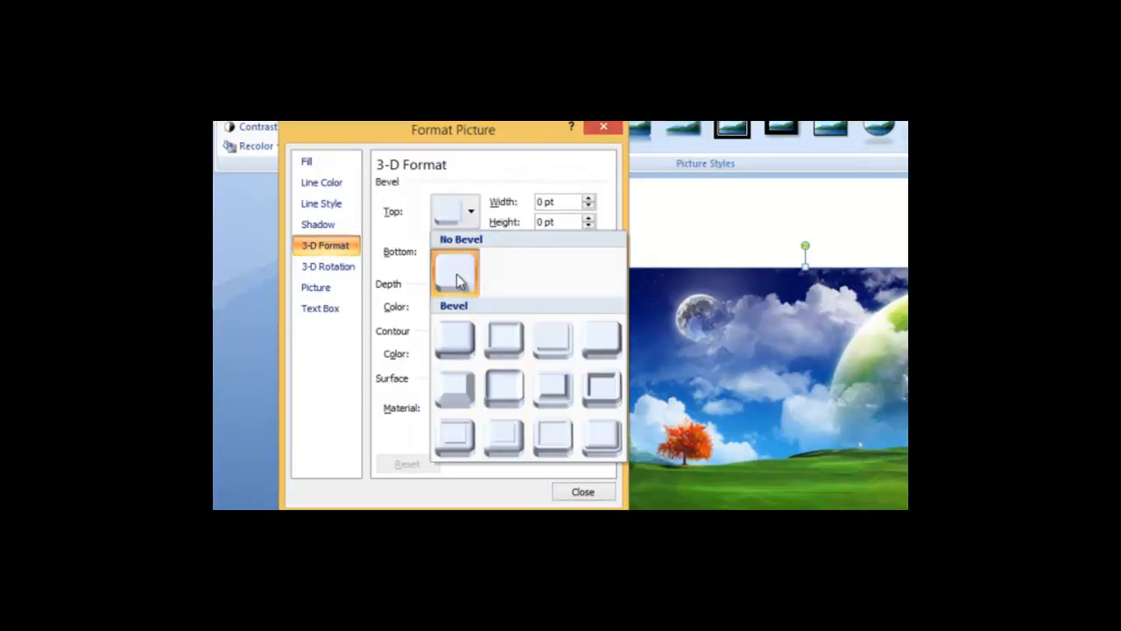
click(468, 216)
click(471, 251)
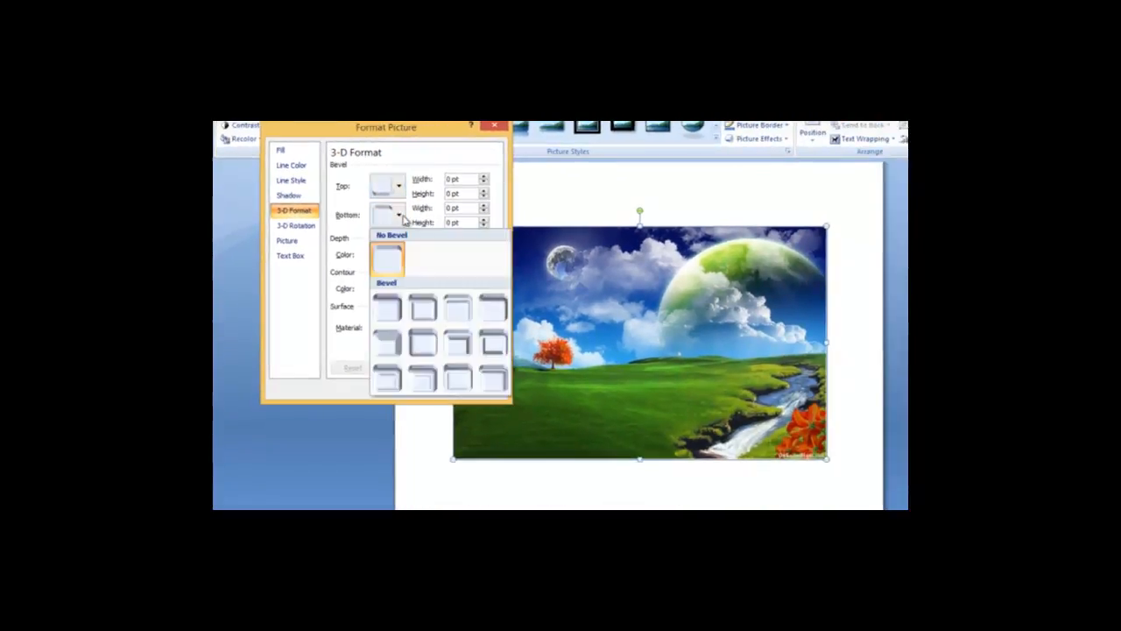
click(398, 218)
Look through the shadow presets, line style and line color settings, then close the Format Picture dialog without changes
click(289, 195)
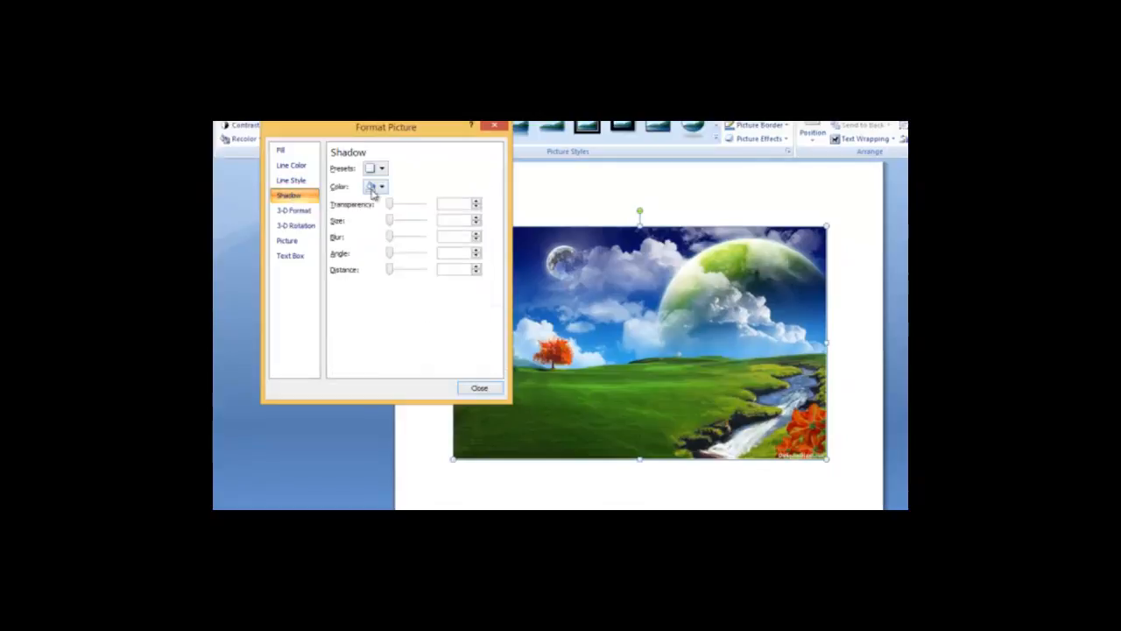
click(383, 171)
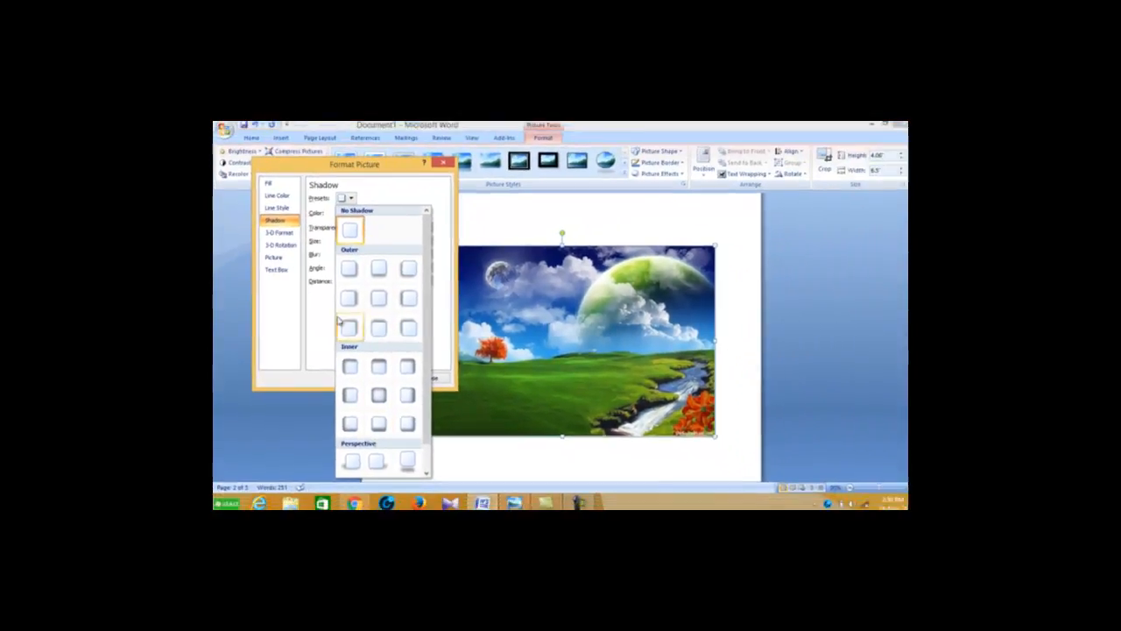
click(276, 210)
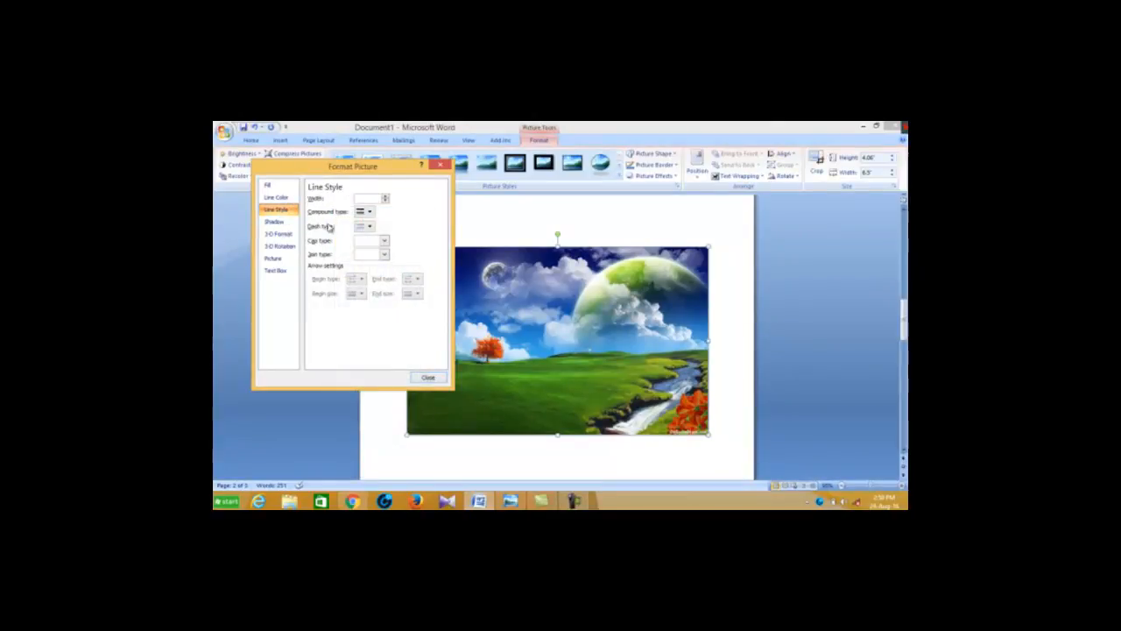
click(275, 198)
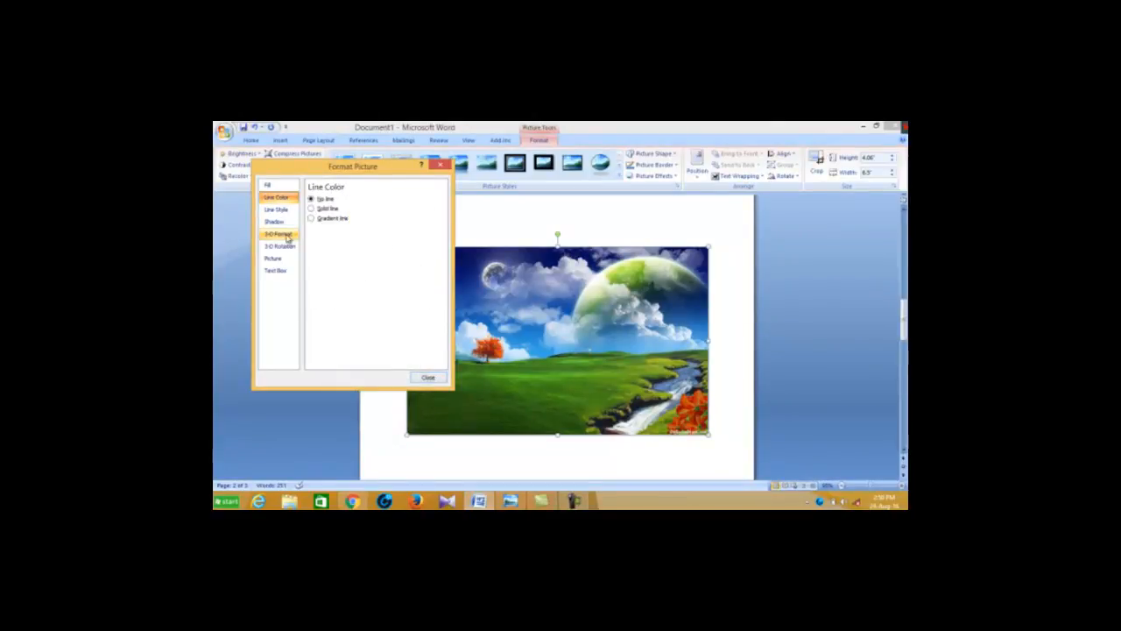
click(440, 168)
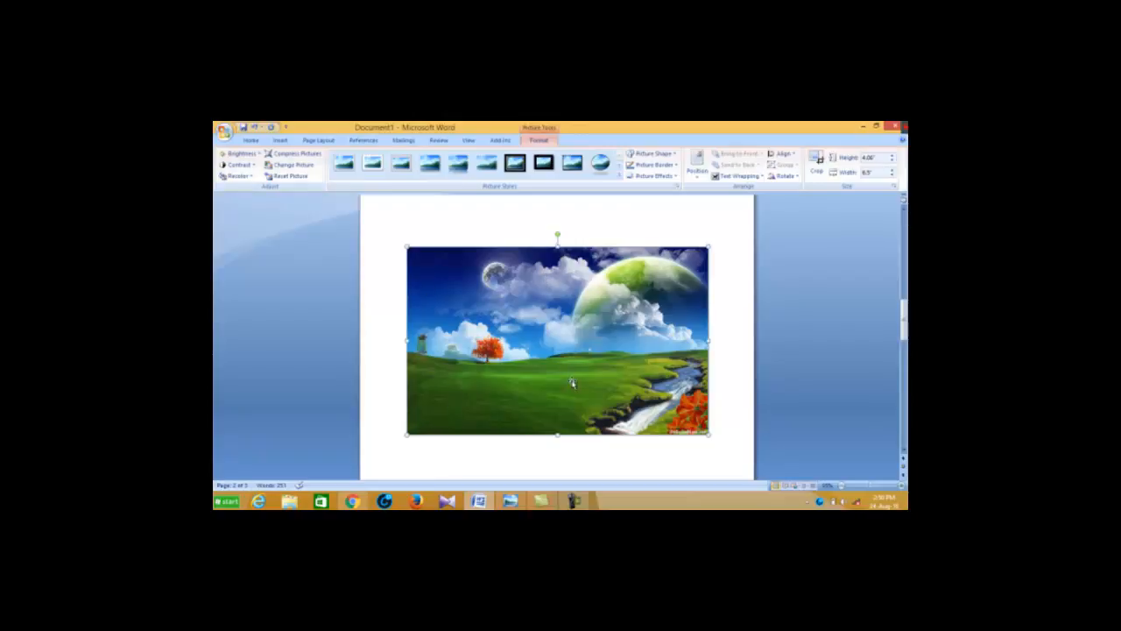
Shrink the landscape picture proportionally from its lower corner to about 1.8" high and 2.9" wide
scroll(613, 381, down, 5)
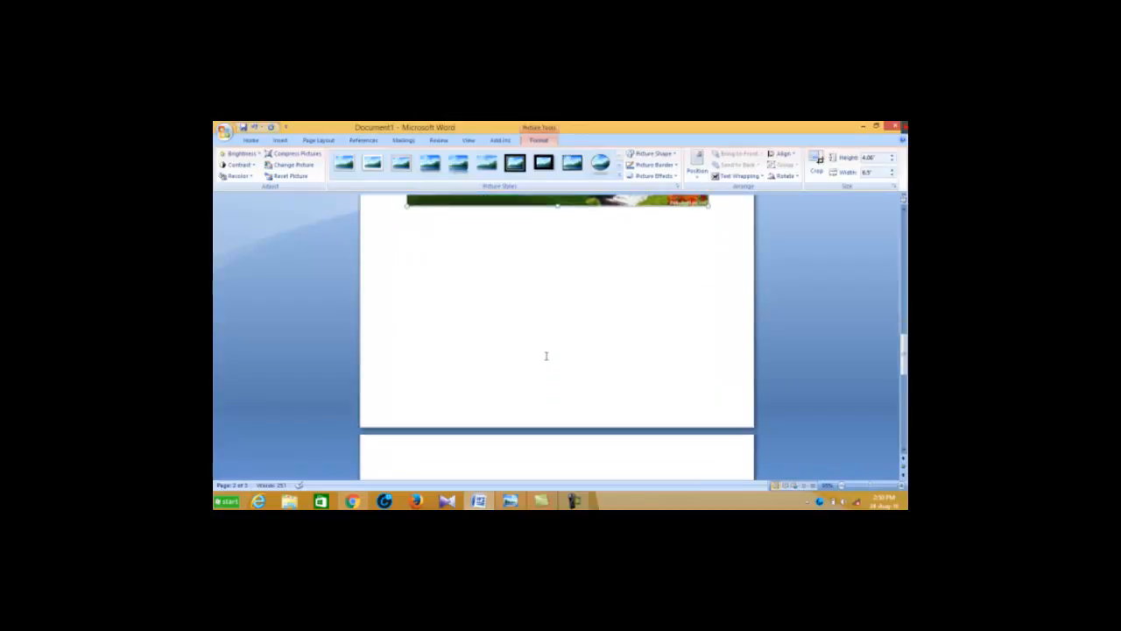
scroll(543, 351, up, 5)
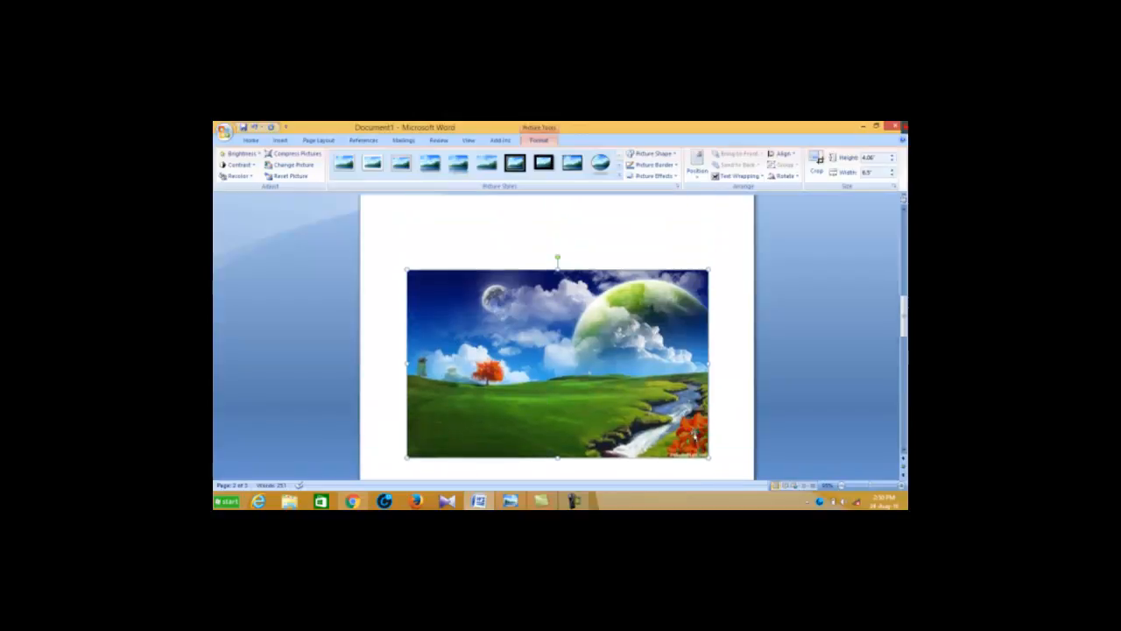
drag(709, 456, 541, 354)
Delete the empty lines between the landscape picture and the report paragraph, along with the paragraph's first letter
scroll(621, 350, down, 3)
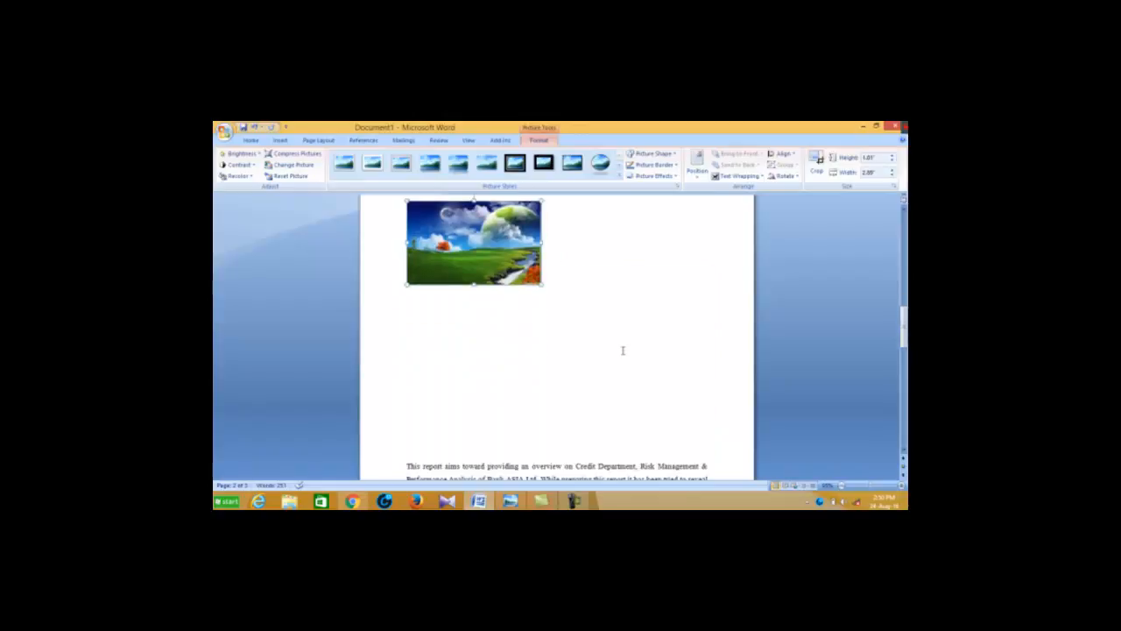
click(553, 260)
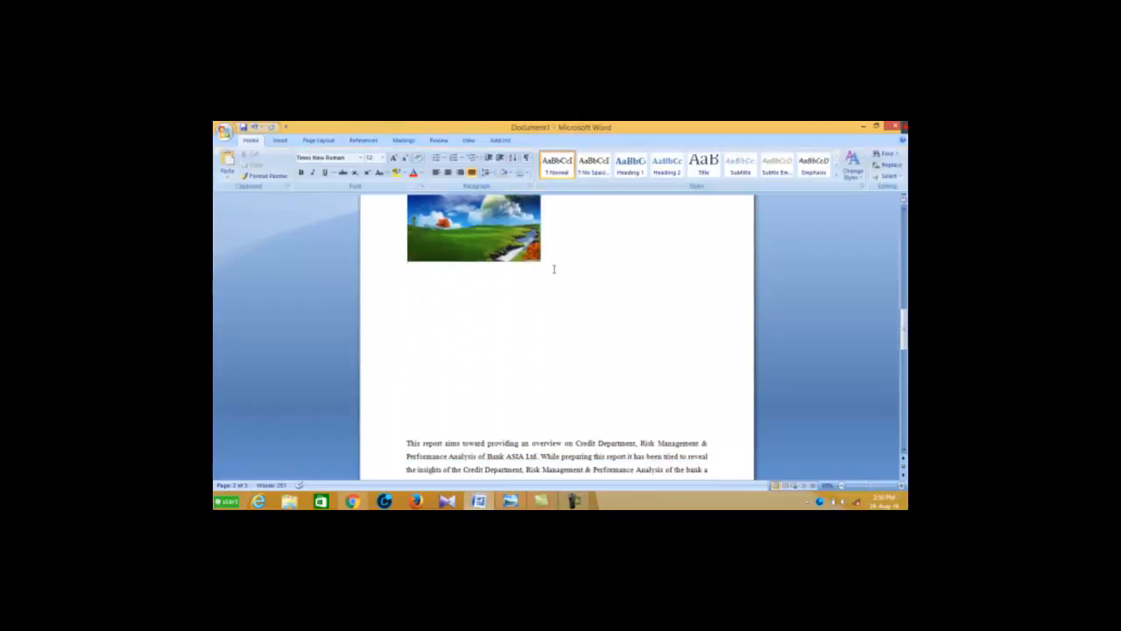
key(Delete)
key(Delete)
key(Delete)
key(Delete)
key(Delete)
key(Delete)
key(Delete)
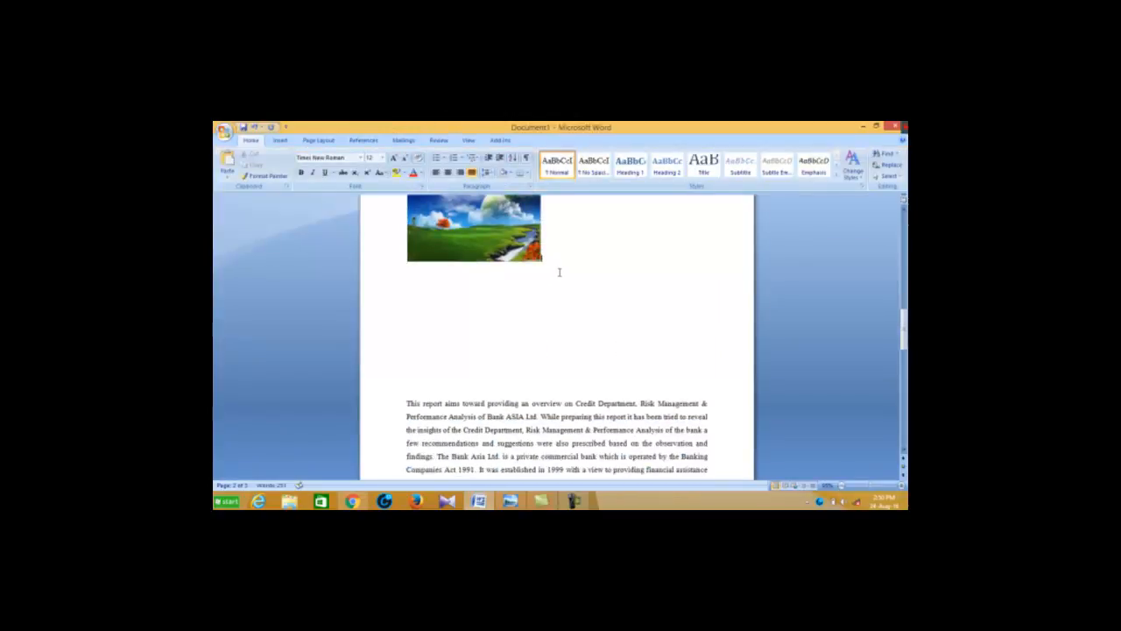
key(Delete)
key(Delete)
key(Delete)
key(Delete)
key(Delete)
key(Delete)
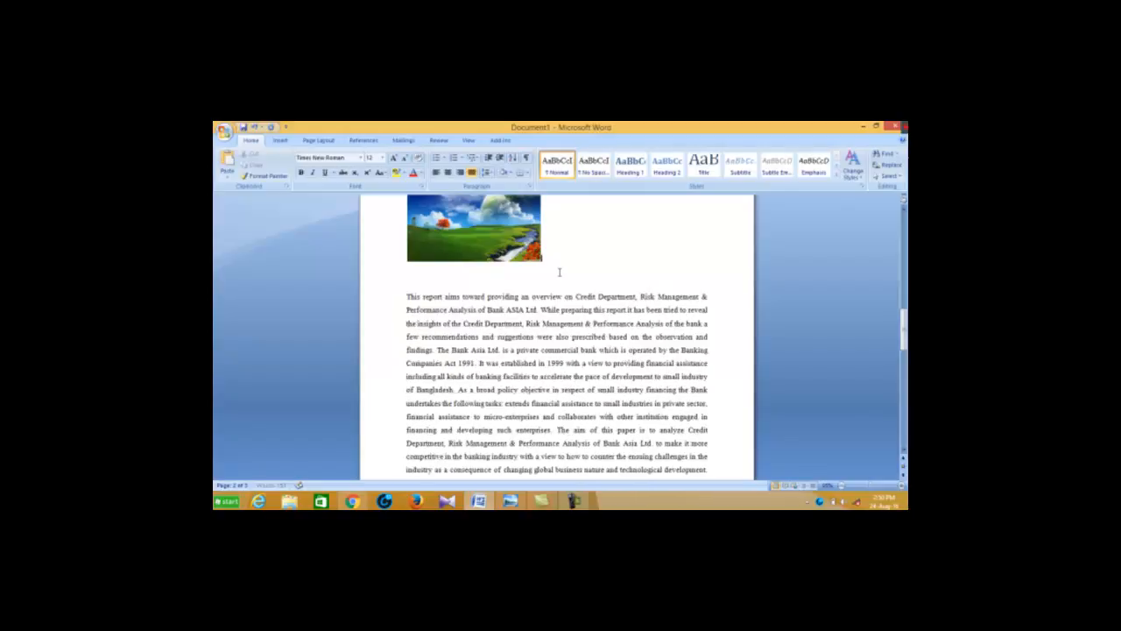
key(Delete)
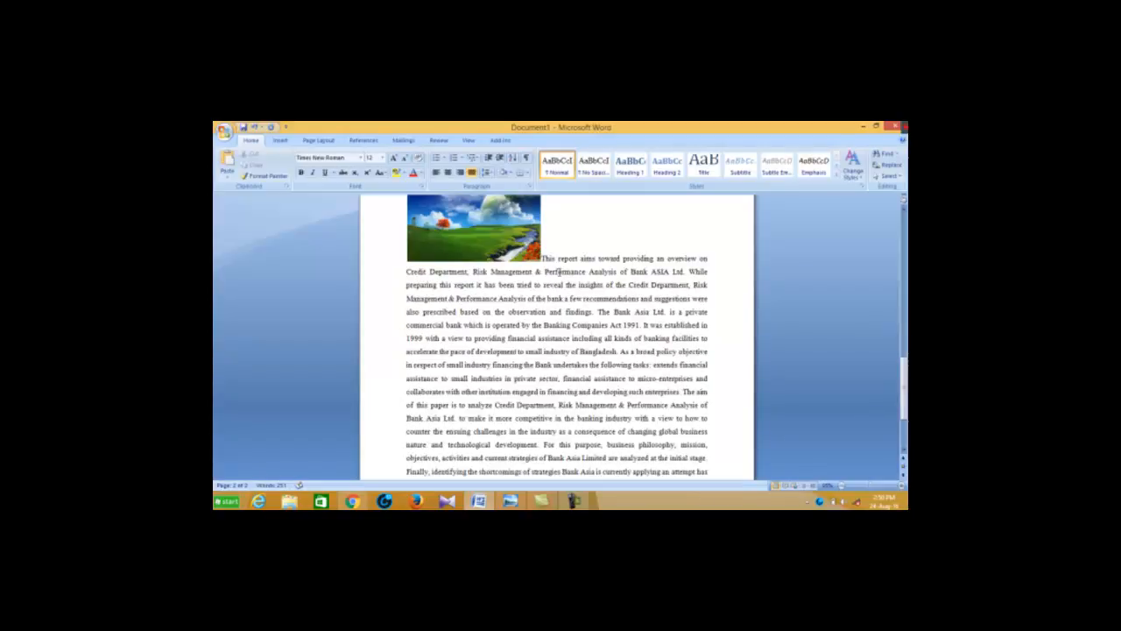
key(Delete)
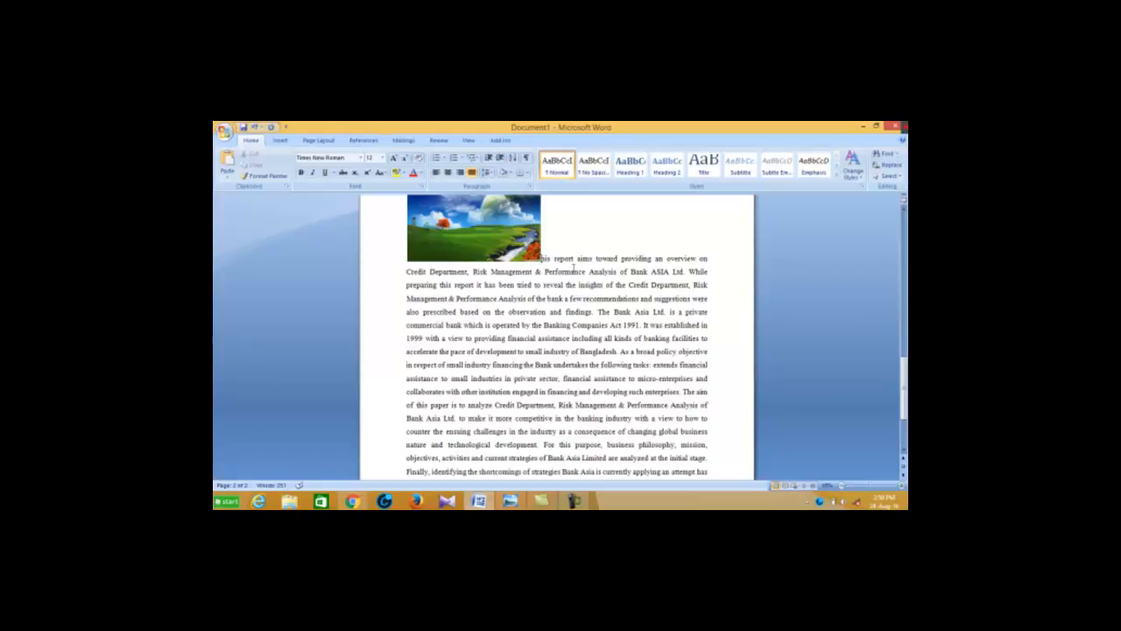
Restore the paragraph's first letter "T" and position the landscape picture in the middle center with square text wrapping
text(T)
scroll(568, 300, up, 2)
click(485, 286)
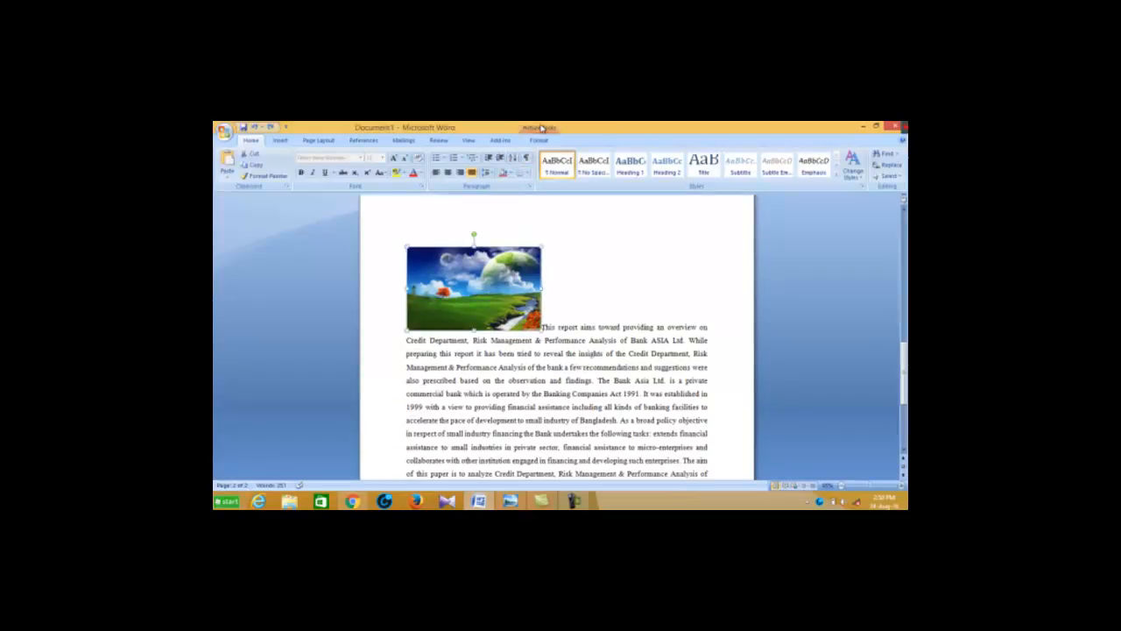
click(539, 140)
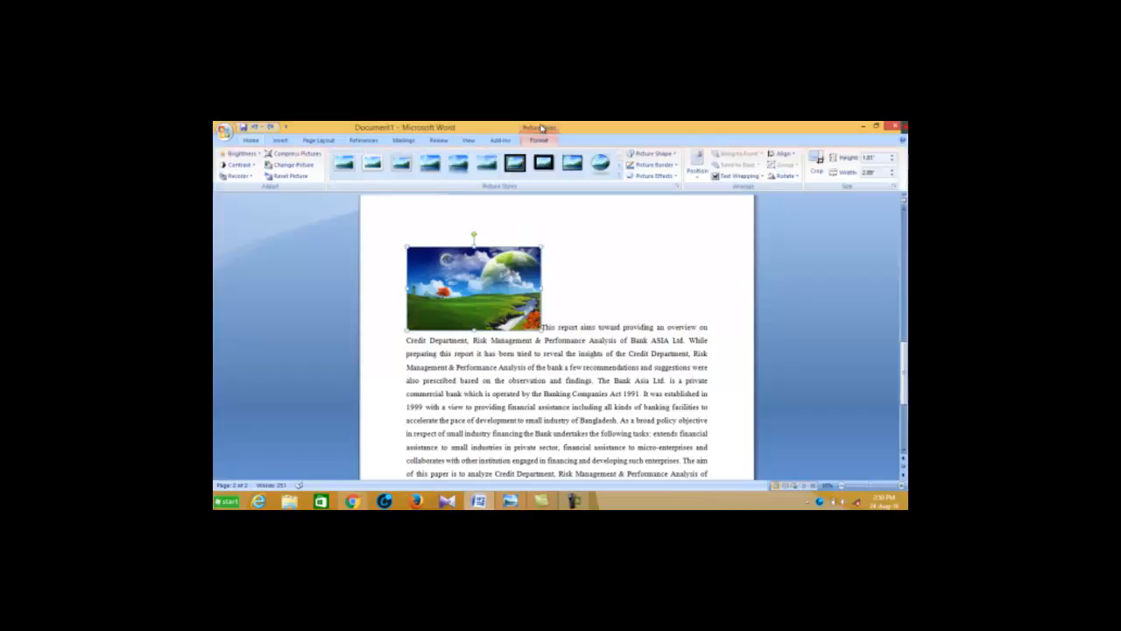
click(699, 174)
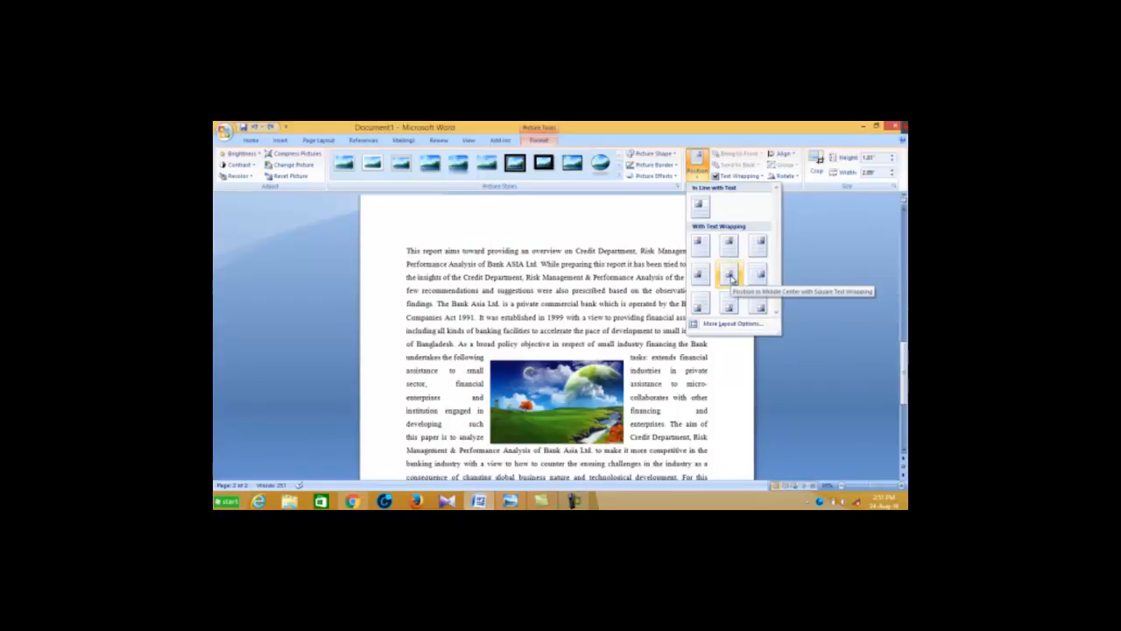
click(730, 277)
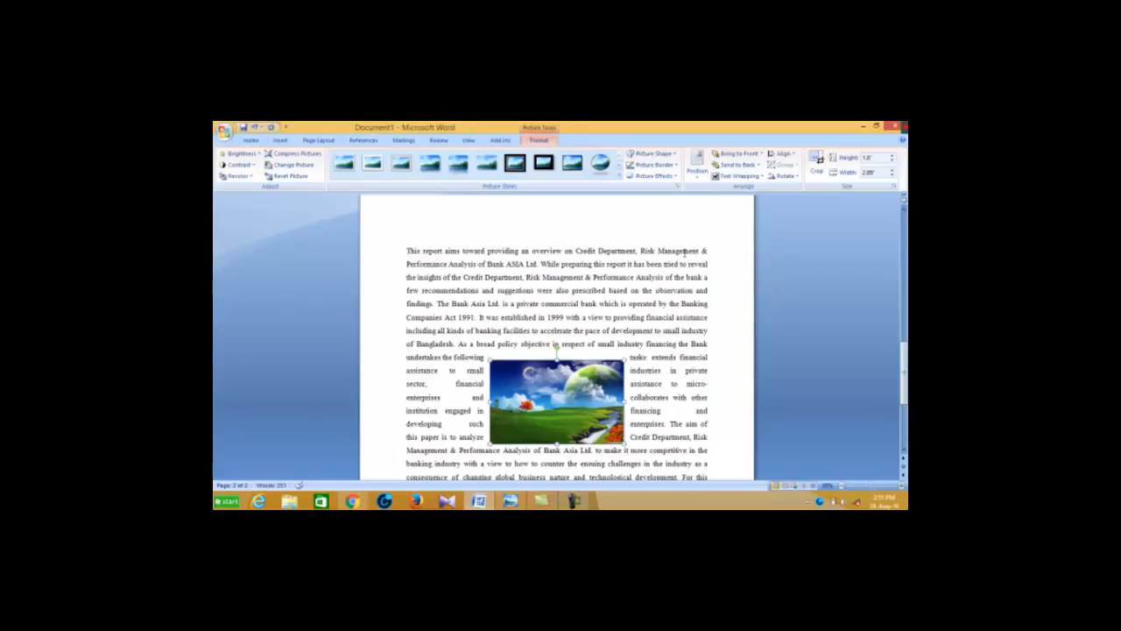
Try to bring the landscape picture in front of the text and to send it behind the text
click(762, 154)
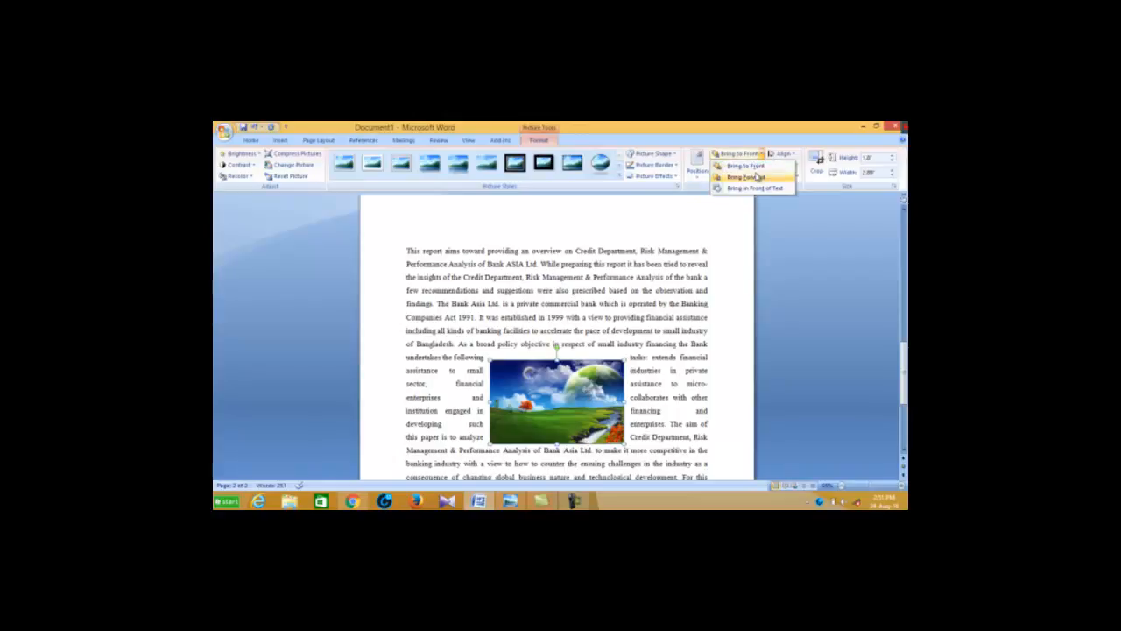
click(751, 189)
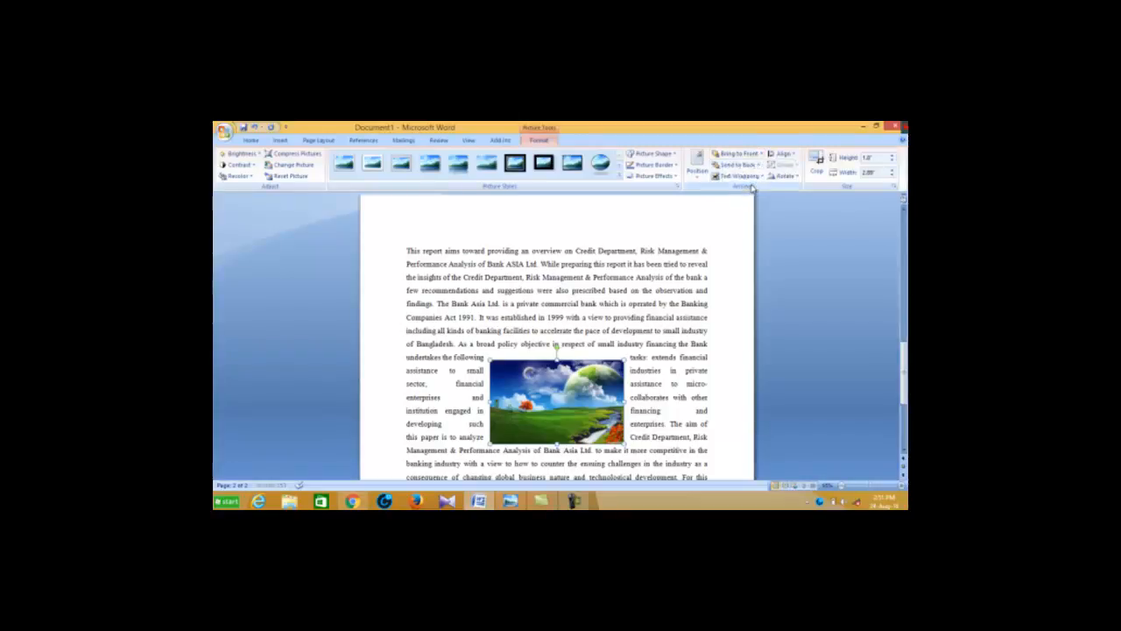
click(758, 164)
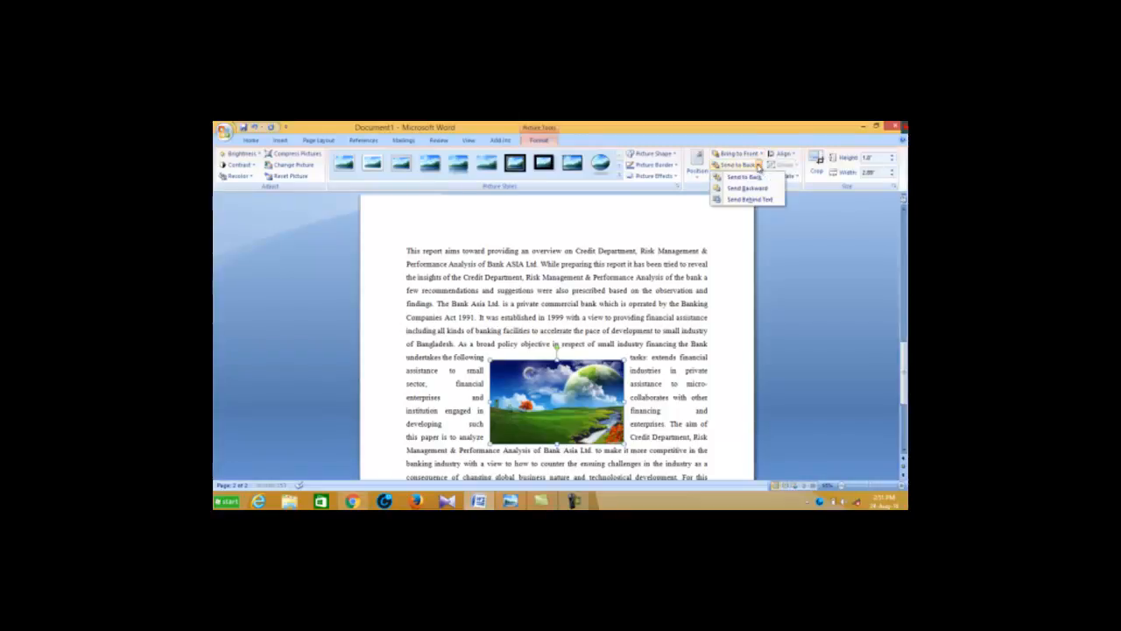
click(751, 201)
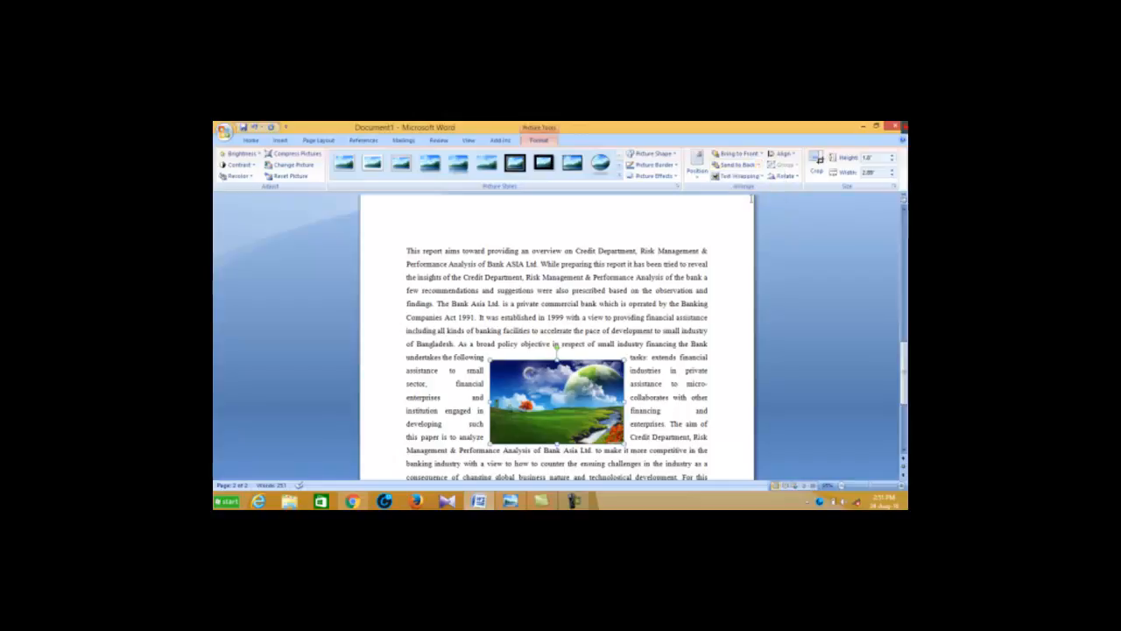
click(758, 165)
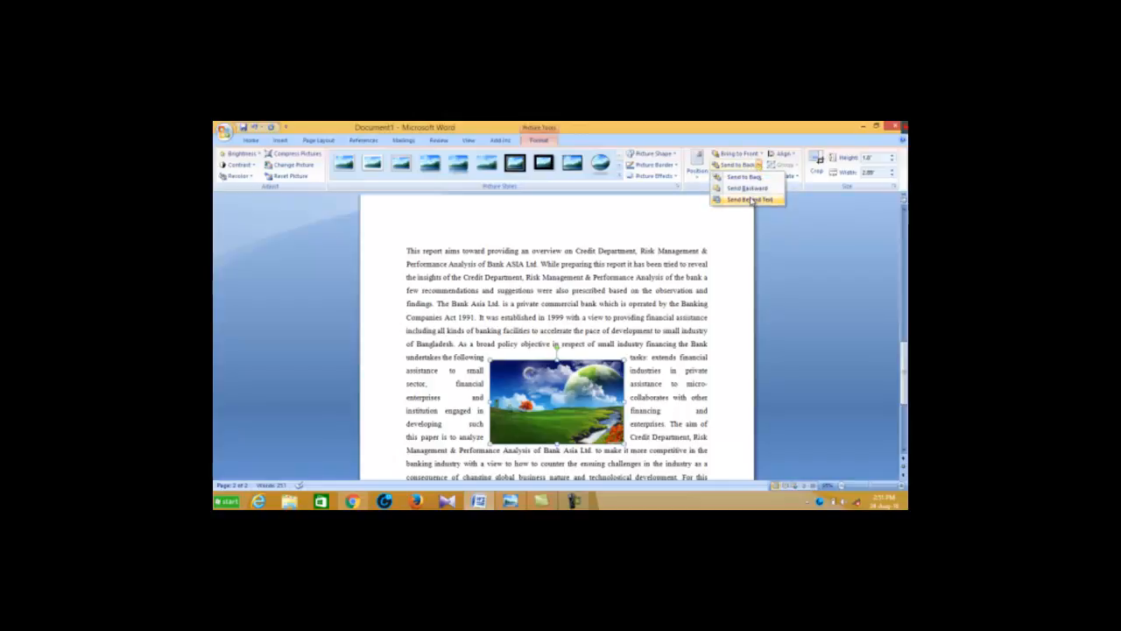
click(752, 201)
scroll(656, 347, down, 2)
scroll(646, 299, up, 3)
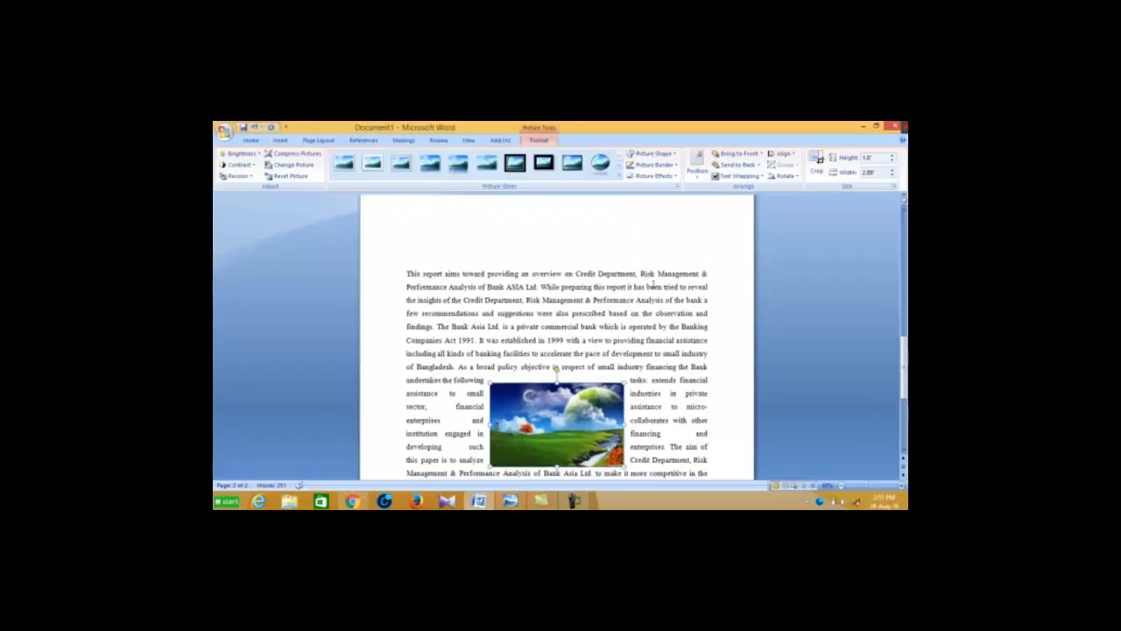
click(759, 164)
click(751, 200)
Try the Send Backward, Bring to Front and Bring Forward ordering options on the landscape picture
click(759, 165)
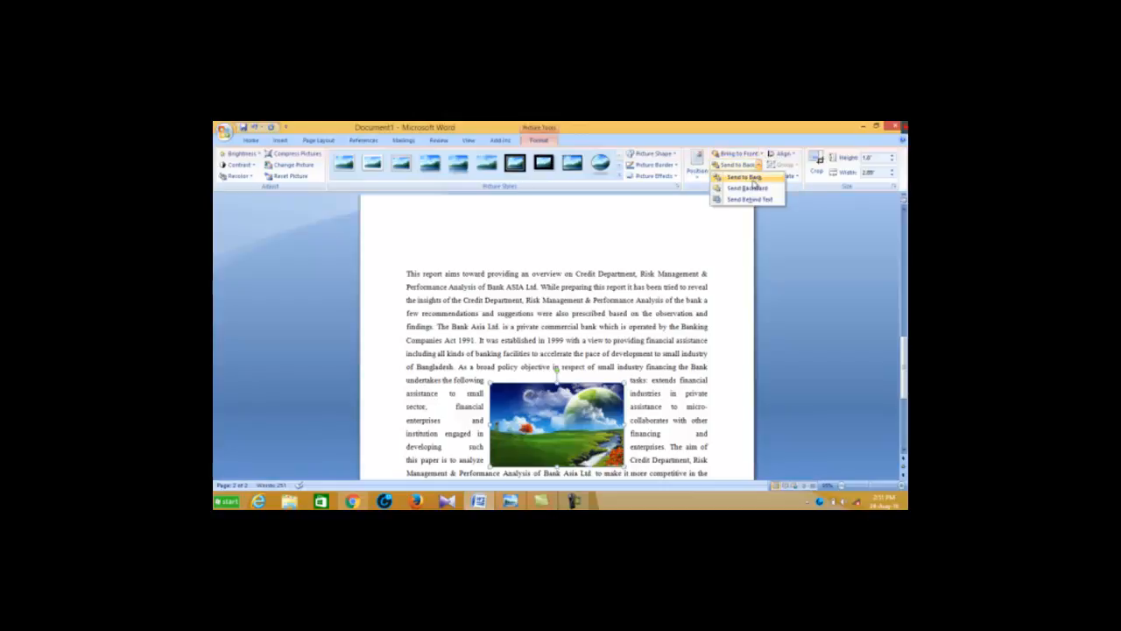
click(754, 188)
click(760, 154)
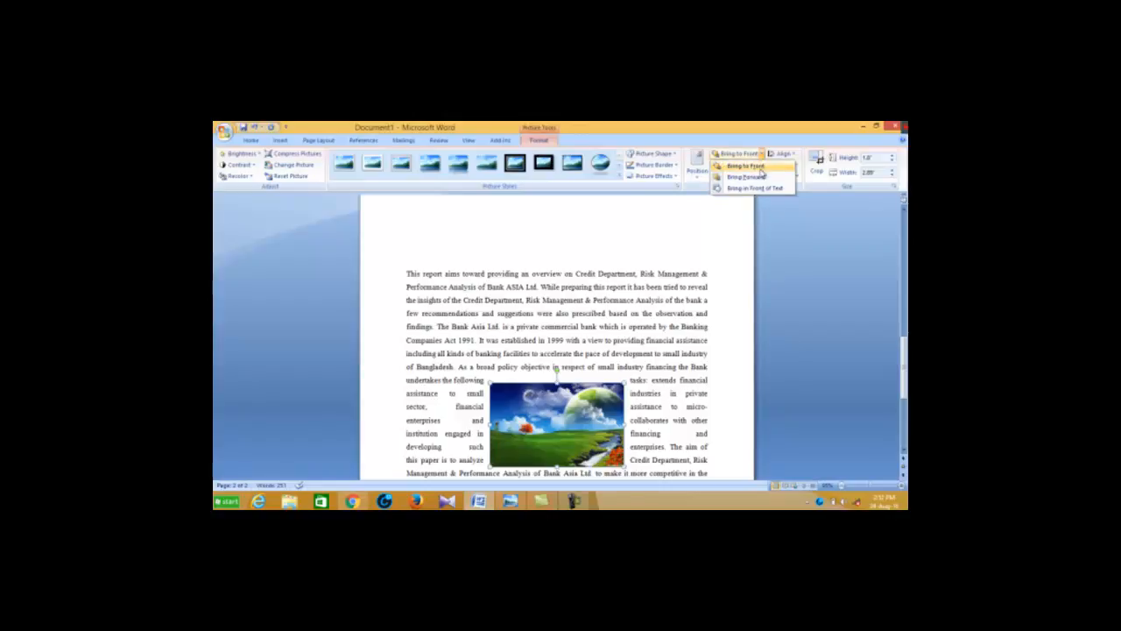
click(759, 167)
click(760, 154)
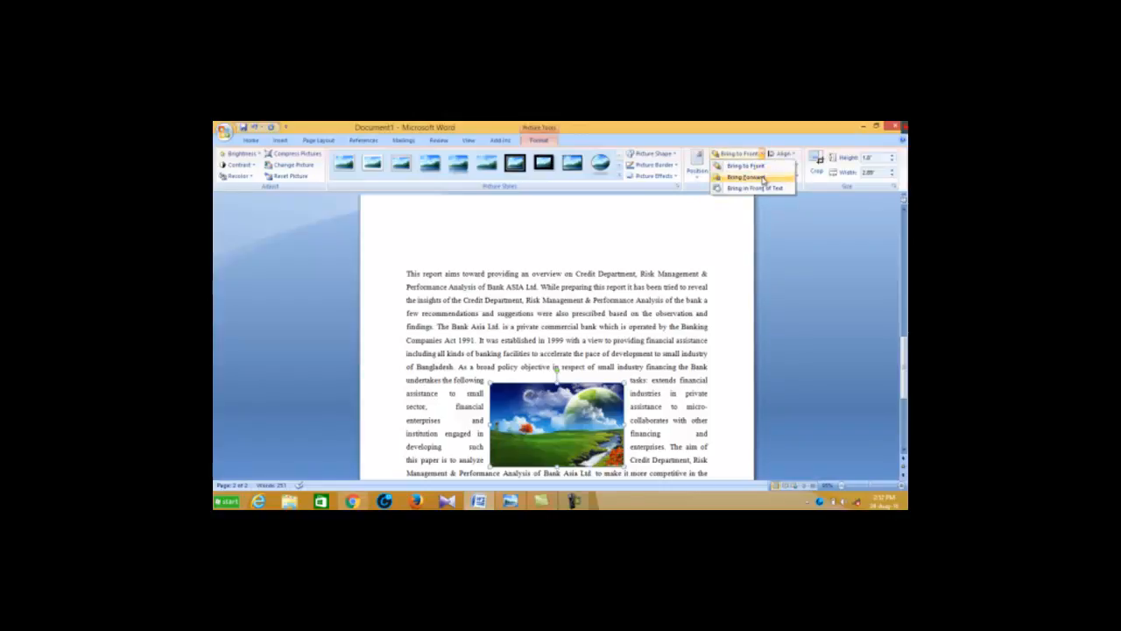
click(763, 180)
click(759, 165)
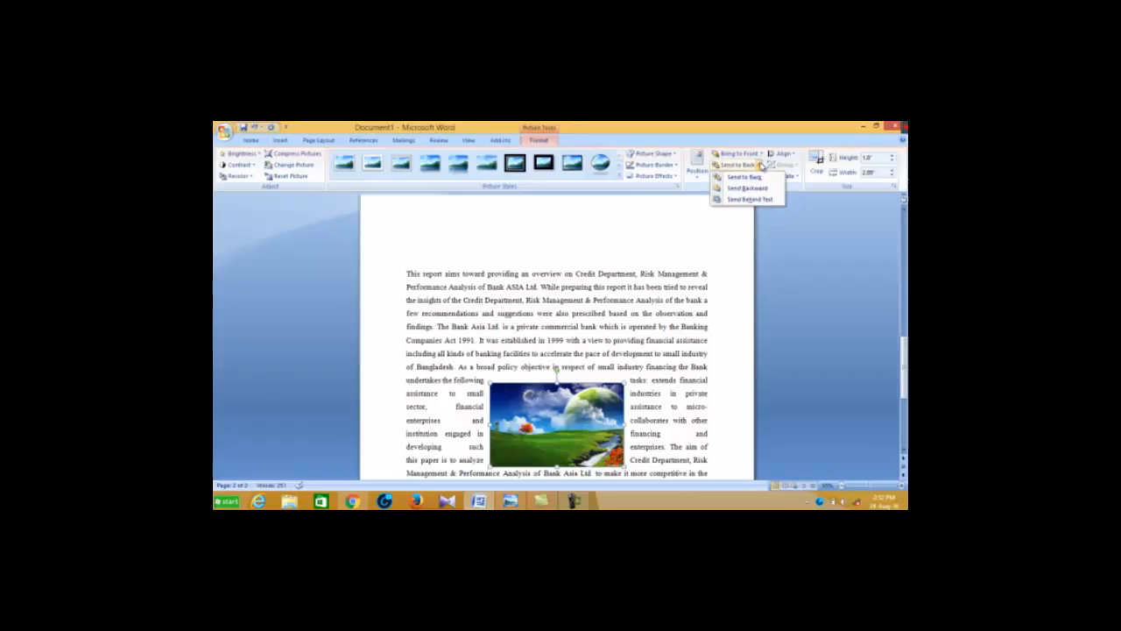
click(759, 188)
Set the landscape picture's text wrapping to Behind Text and check how the paragraph runs over it
click(762, 177)
click(762, 177)
click(761, 178)
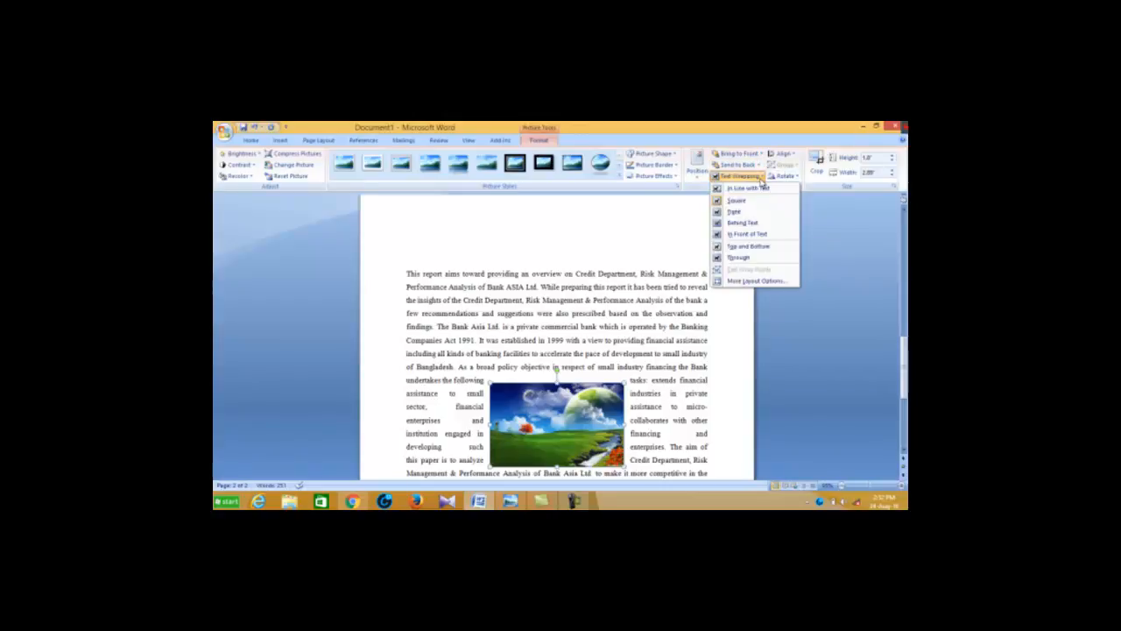
click(739, 224)
scroll(628, 375, down, 2)
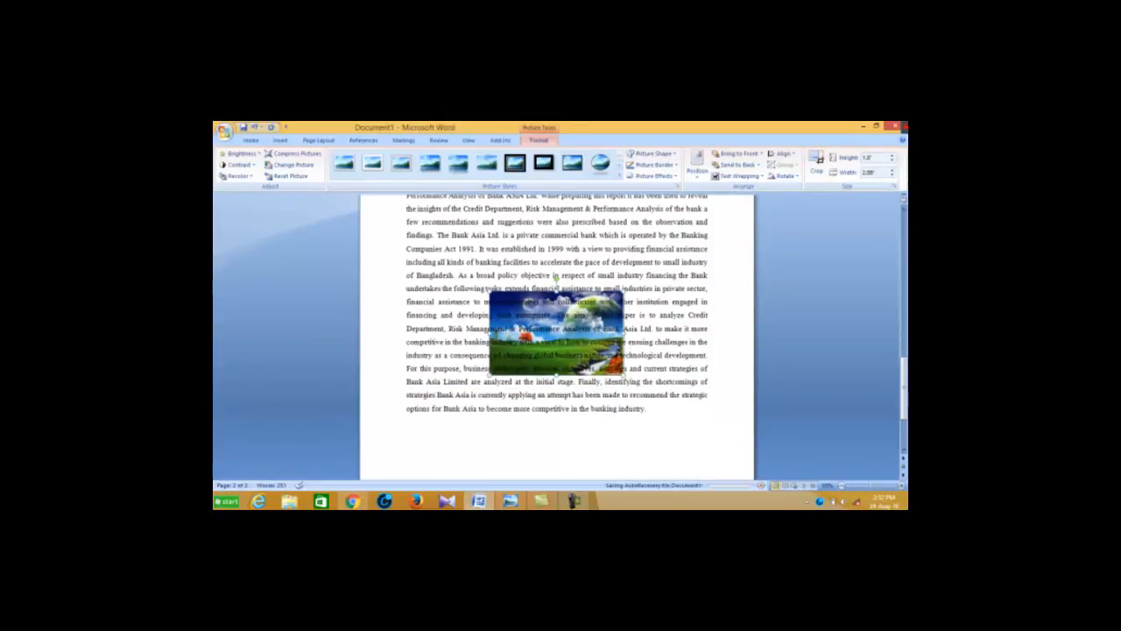
scroll(554, 277, up, 2)
scroll(554, 277, down, 2)
scroll(555, 277, up, 2)
scroll(555, 277, down, 2)
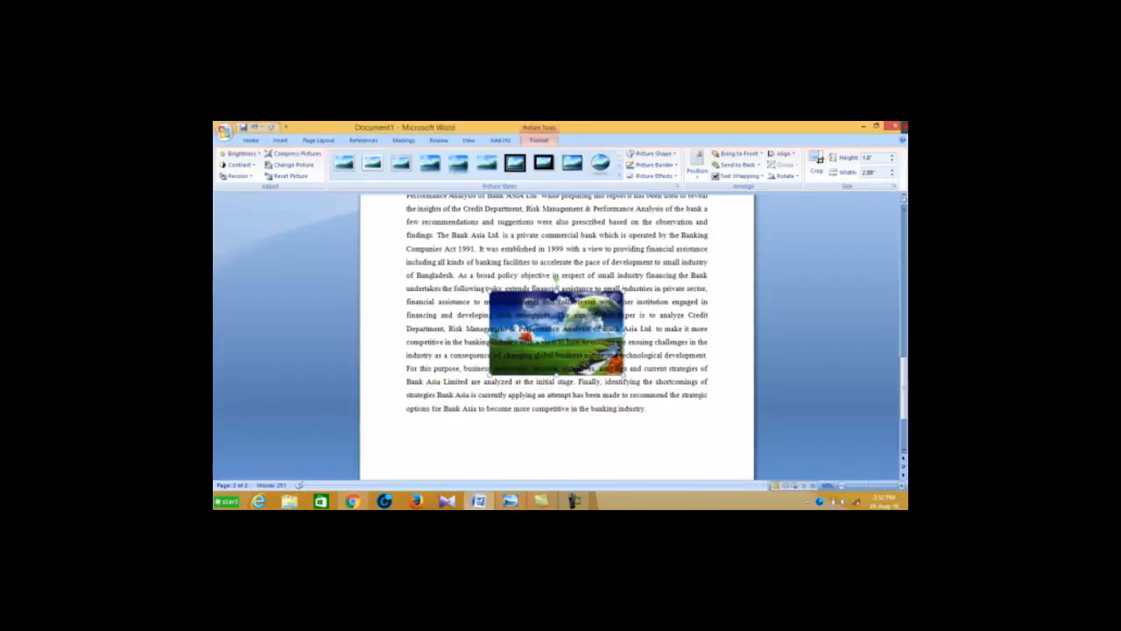
Apply Send Behind Text to the landscape picture again, and bring it in front of the text
click(759, 165)
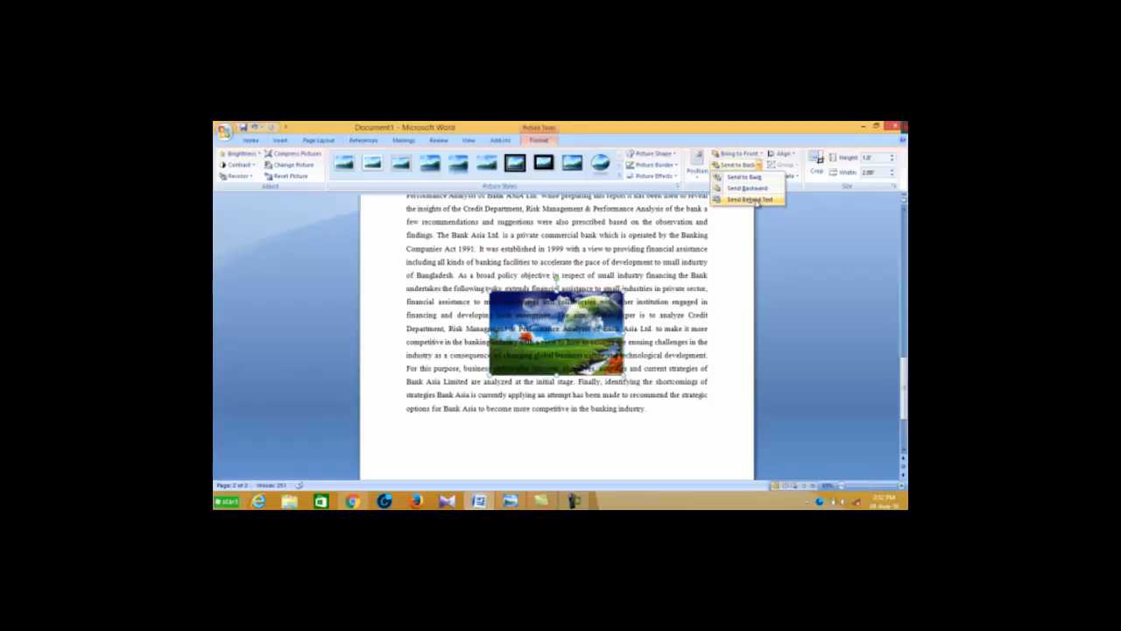
click(755, 199)
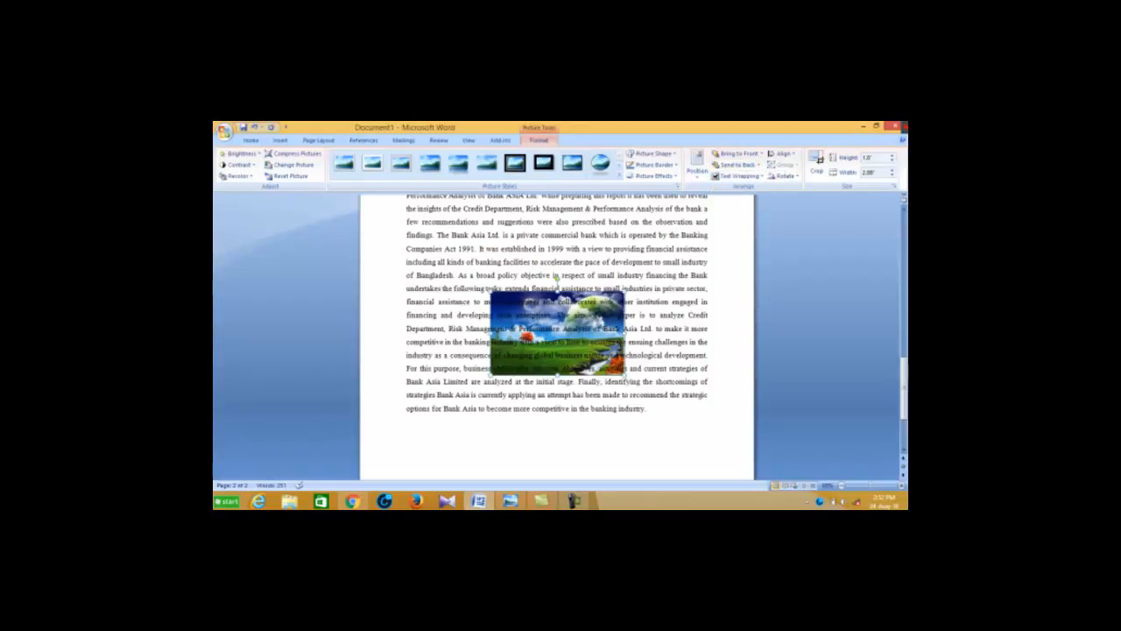
click(761, 154)
click(760, 189)
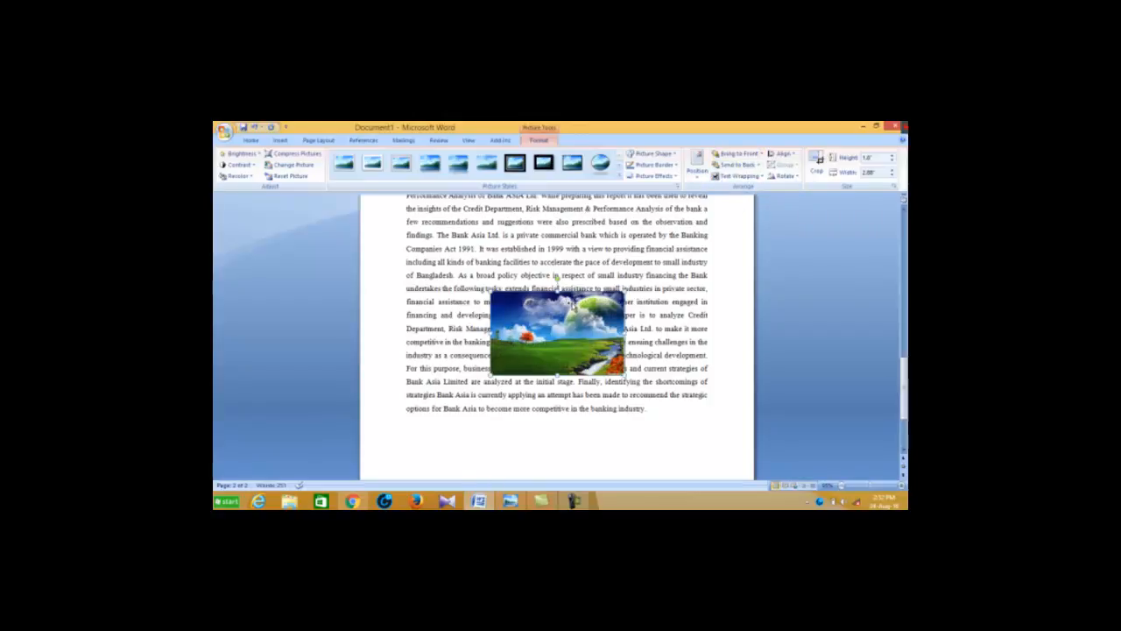
Set the landscape picture's text wrapping to Tight
scroll(571, 304, up, 1)
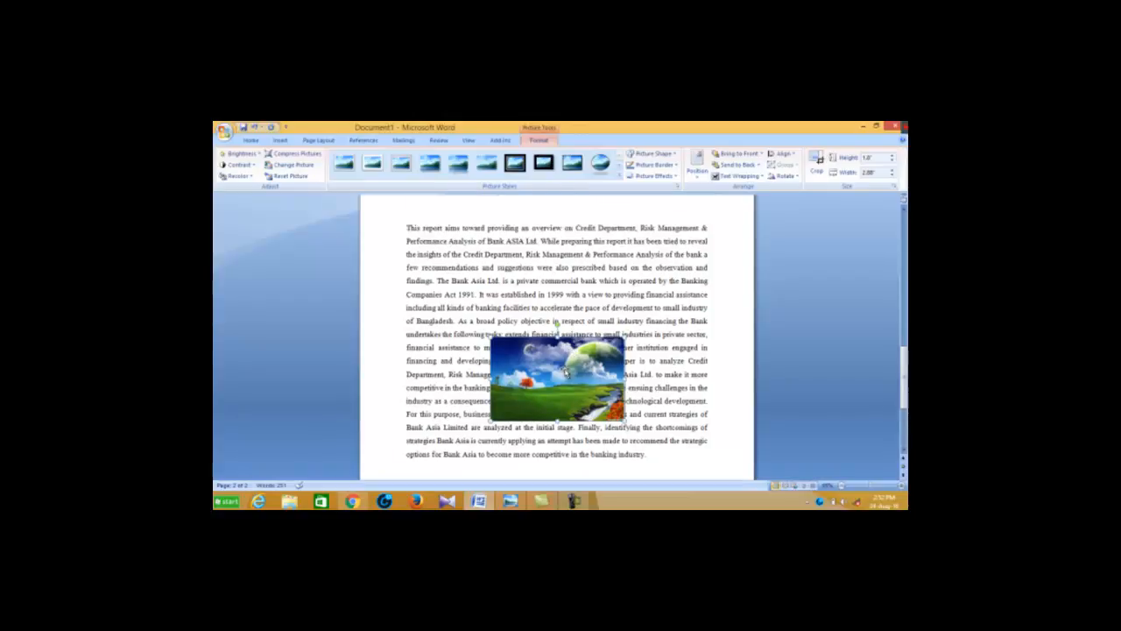
click(742, 175)
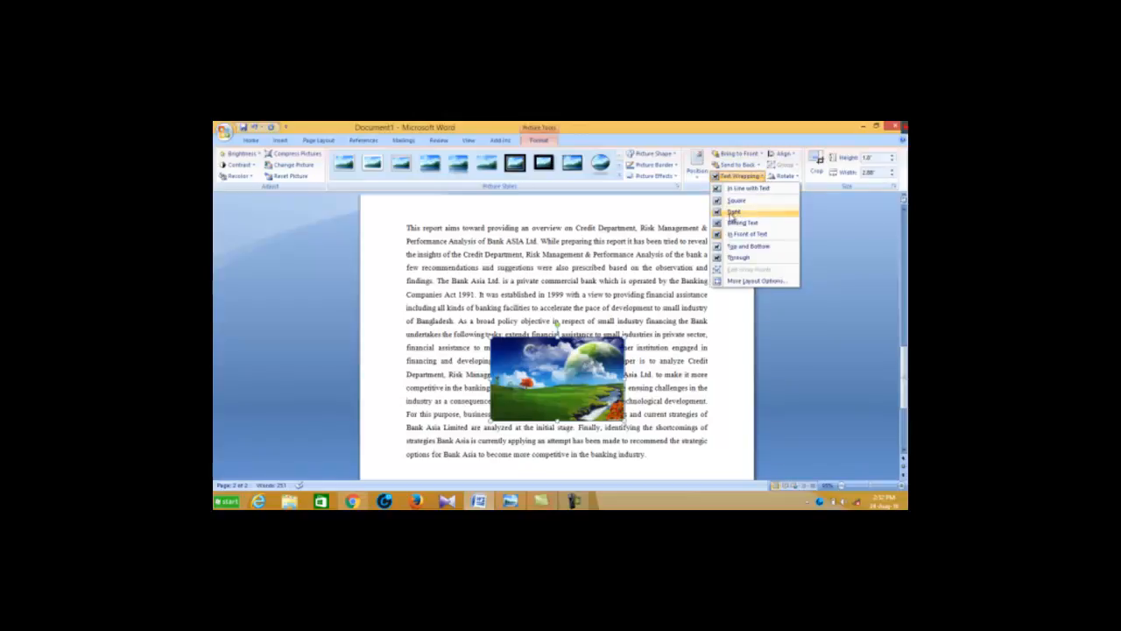
click(732, 212)
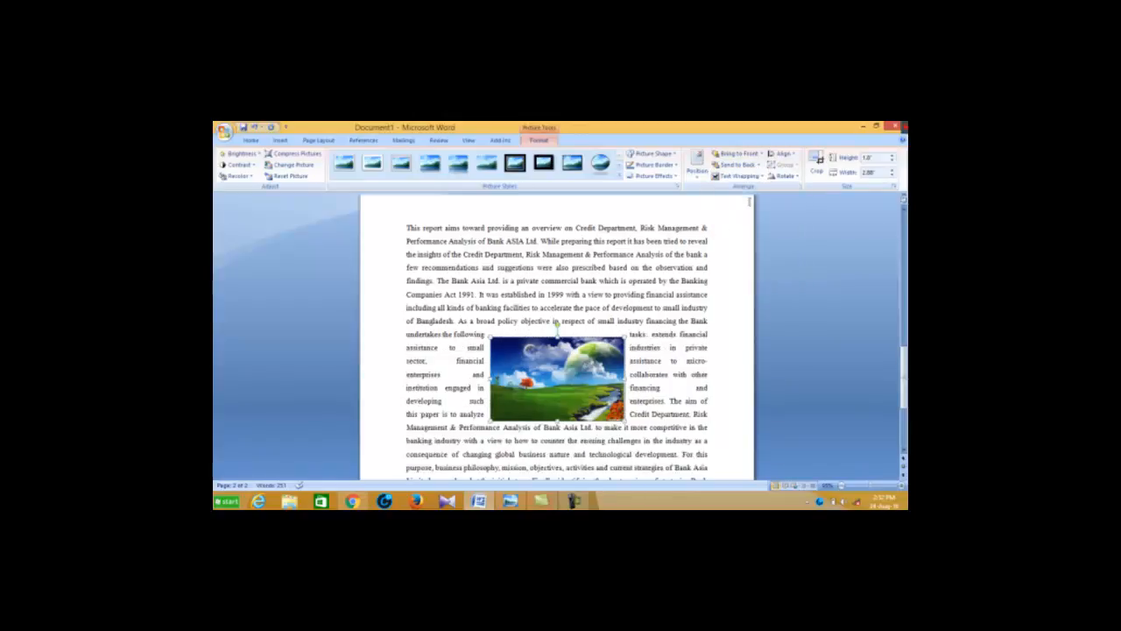
Set the landscape picture's wrapping to Behind Text and color the six paragraph lines running across it yellow
click(740, 175)
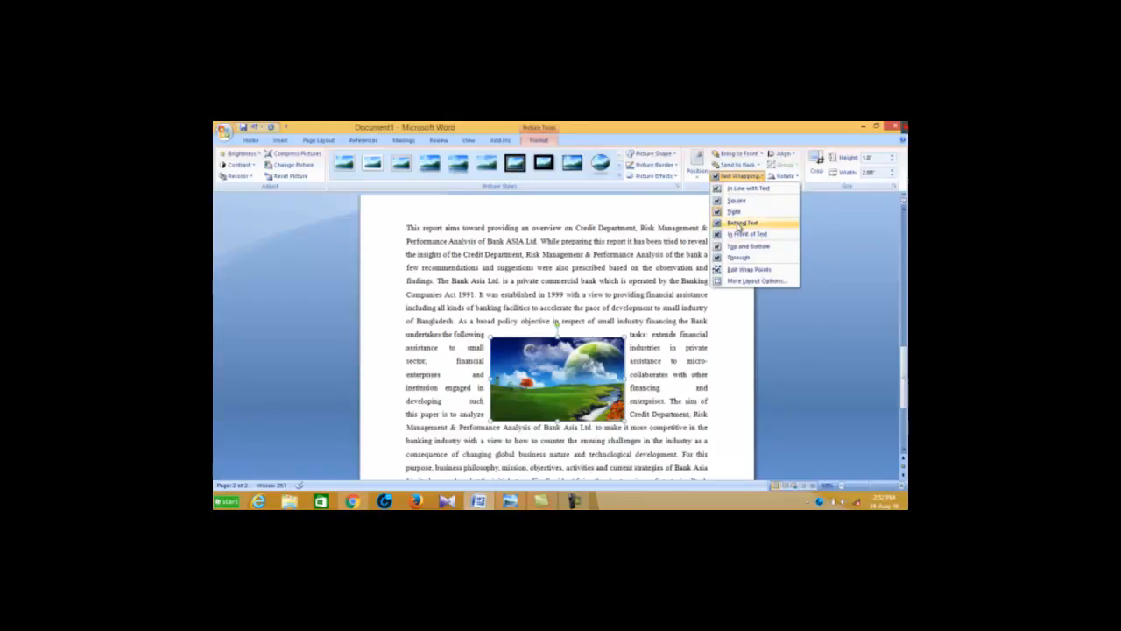
click(738, 224)
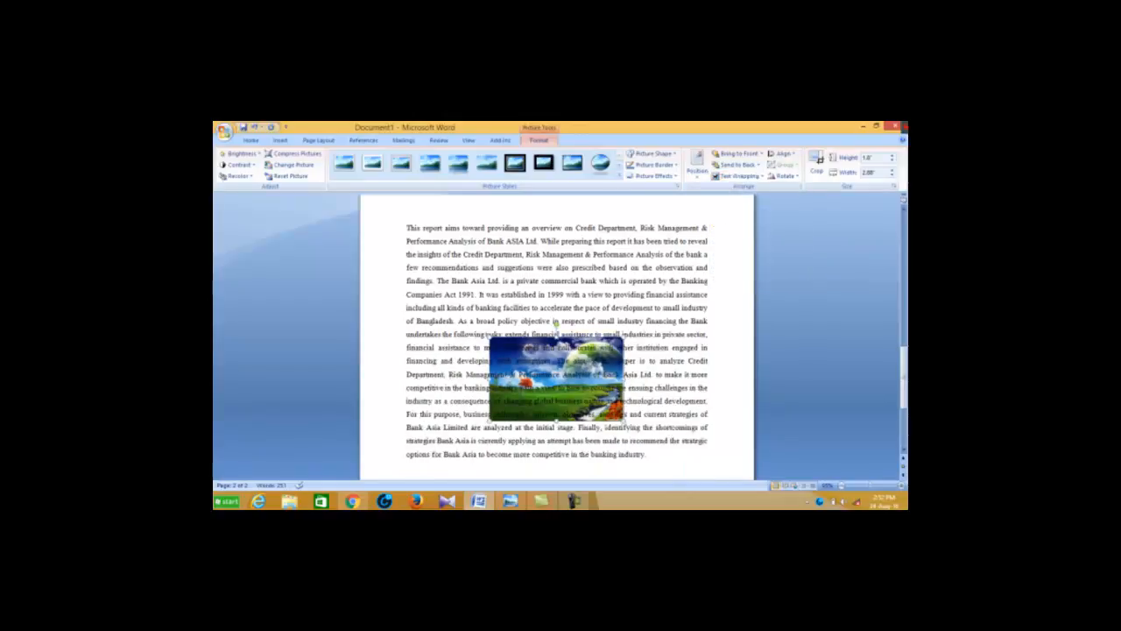
drag(406, 347, 711, 414)
click(421, 172)
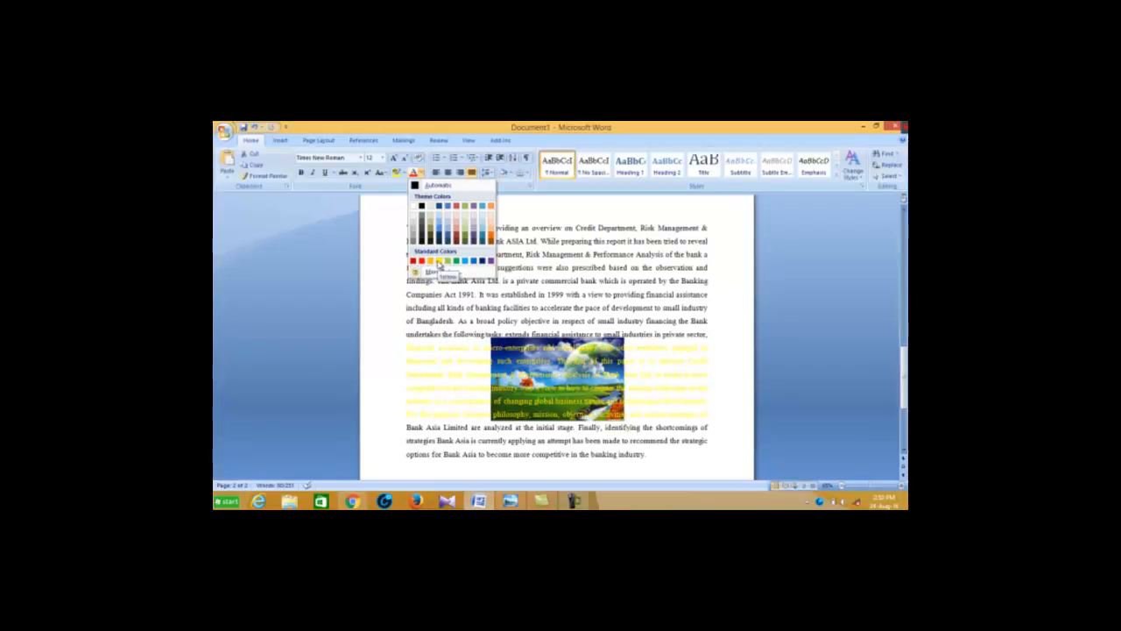
click(439, 261)
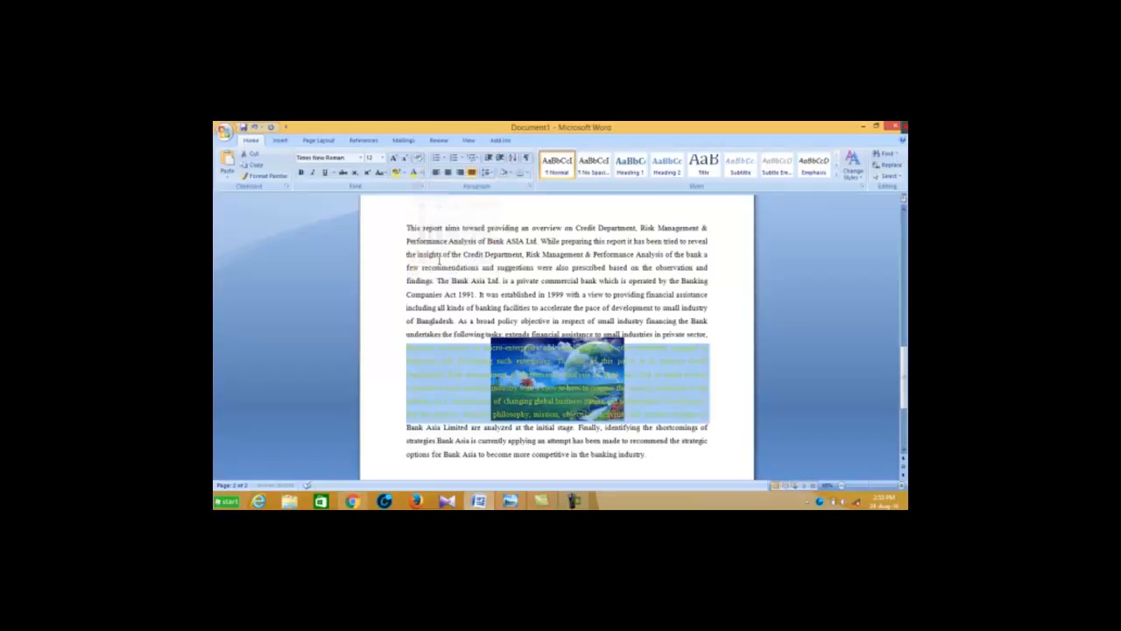
click(710, 360)
scroll(667, 414, down, 2)
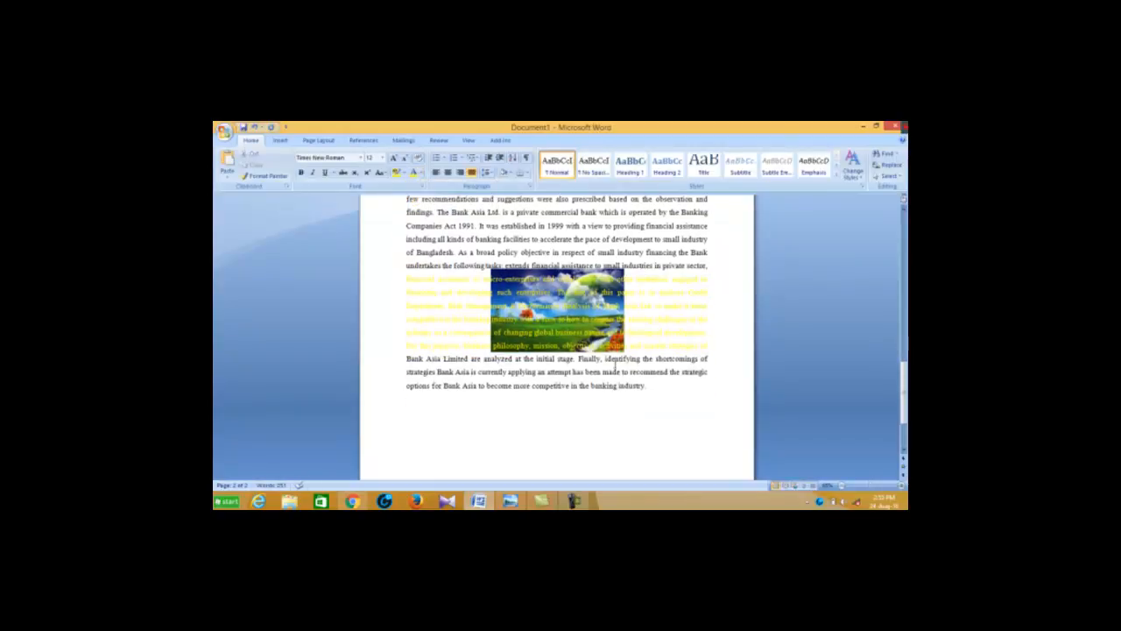
scroll(667, 414, up, 2)
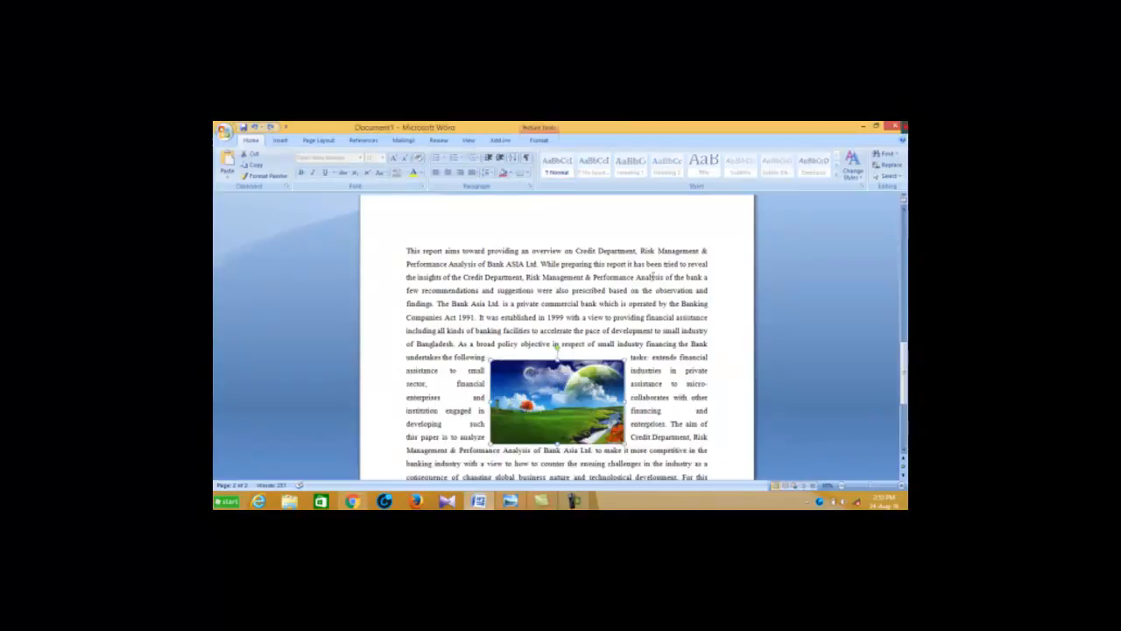
Review the picture's send-back ordering choices and try to bring the tightly wrapped picture in front of the text
click(539, 140)
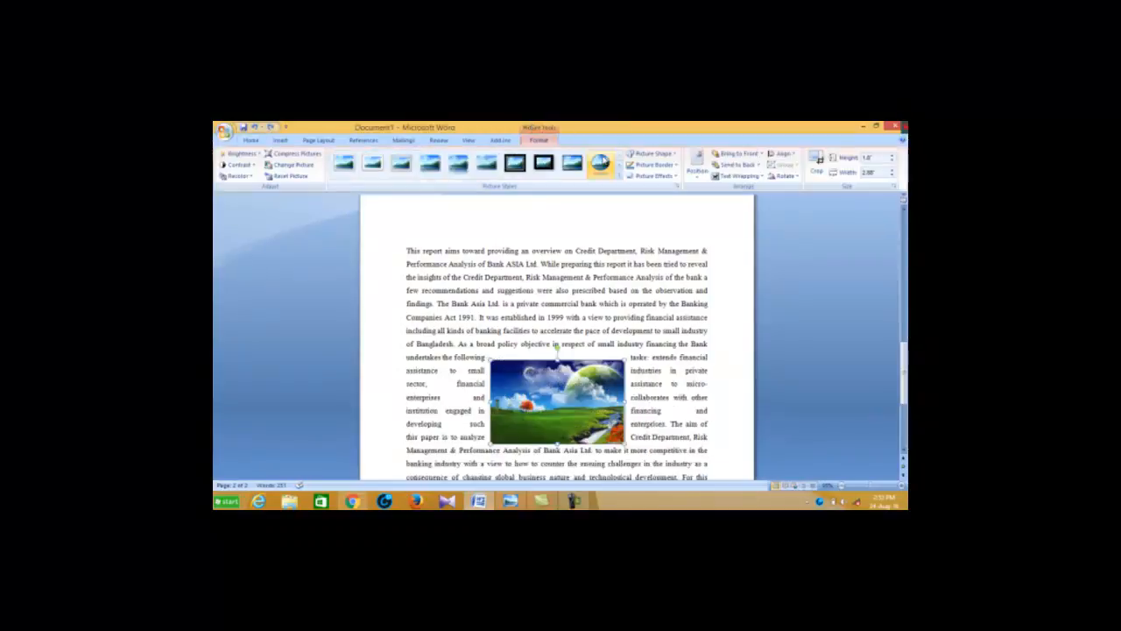
click(759, 166)
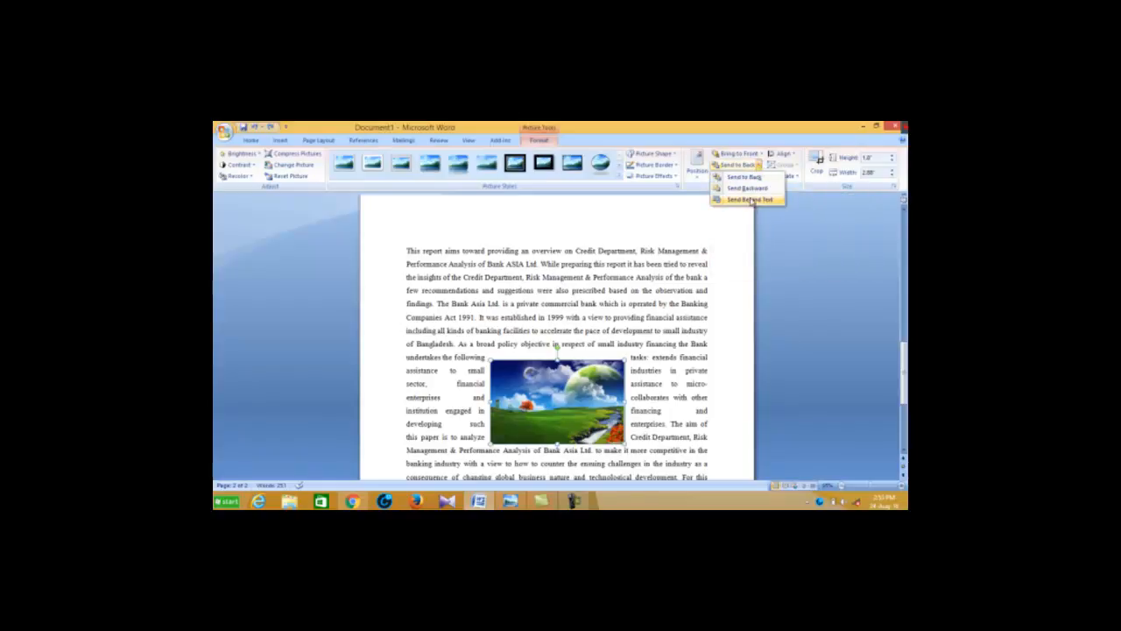
click(760, 155)
click(764, 188)
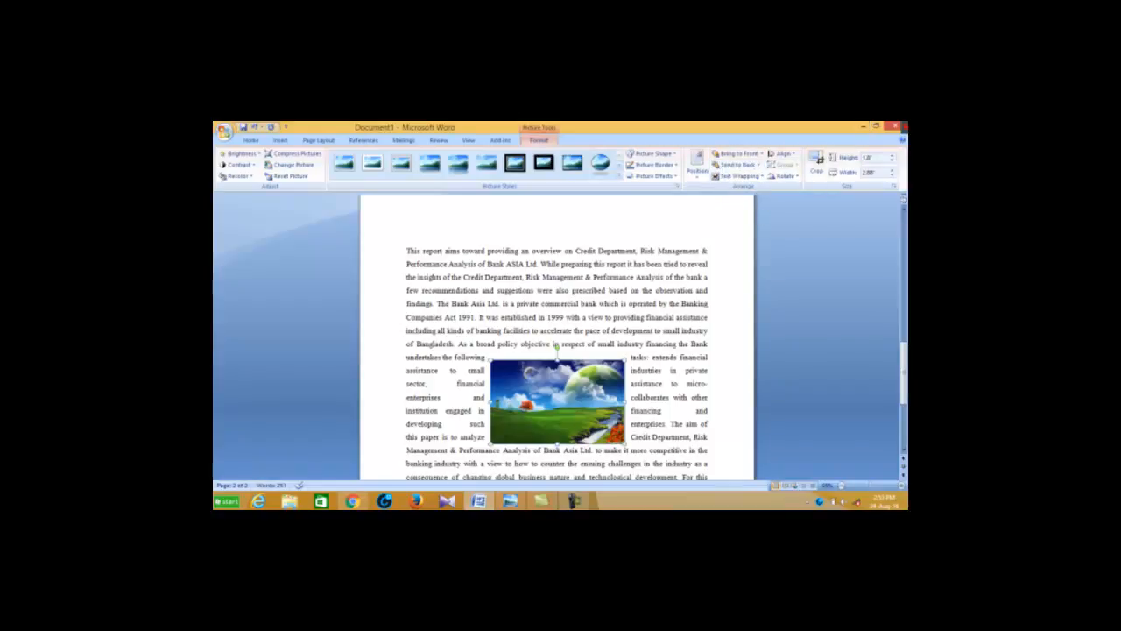
Reselect the landscape picture and align it horizontally to the center of the margins
click(418, 252)
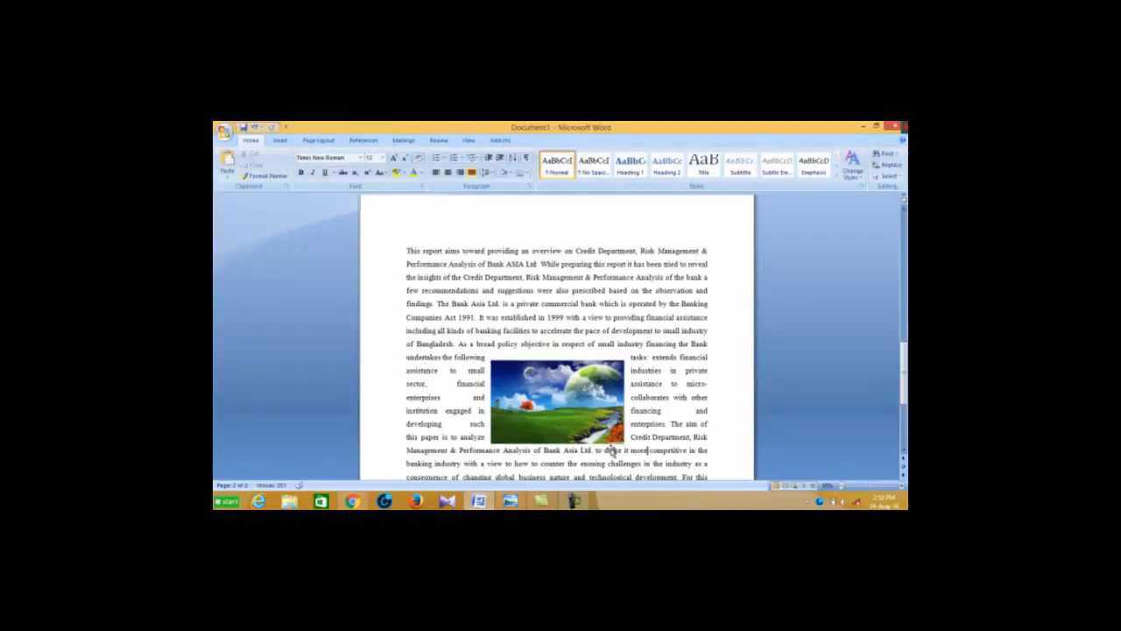
click(558, 410)
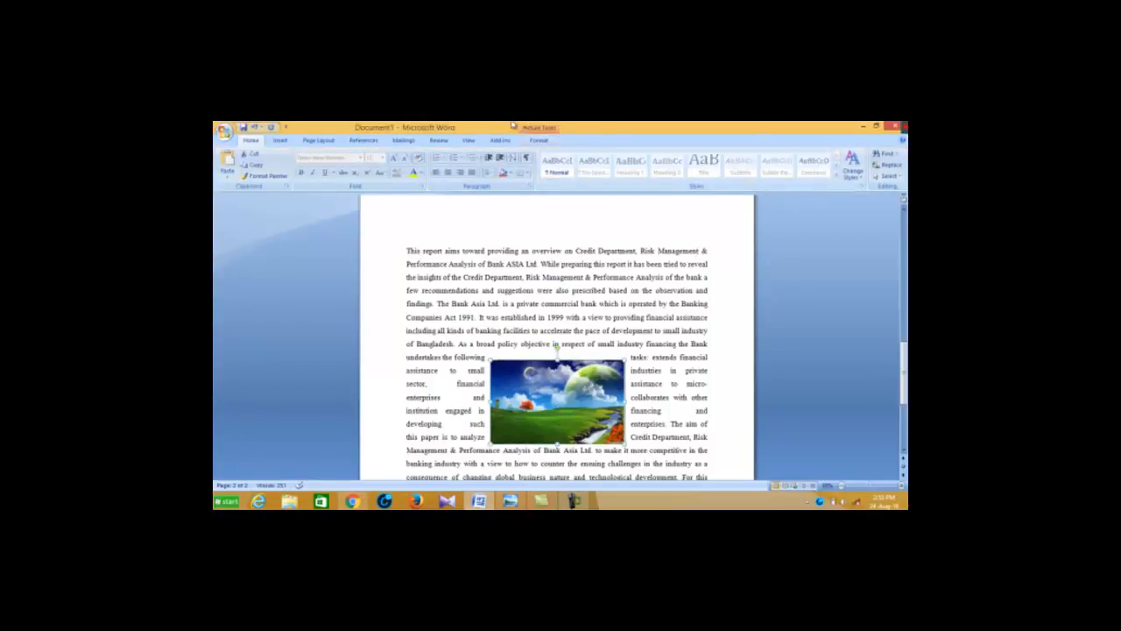
click(539, 140)
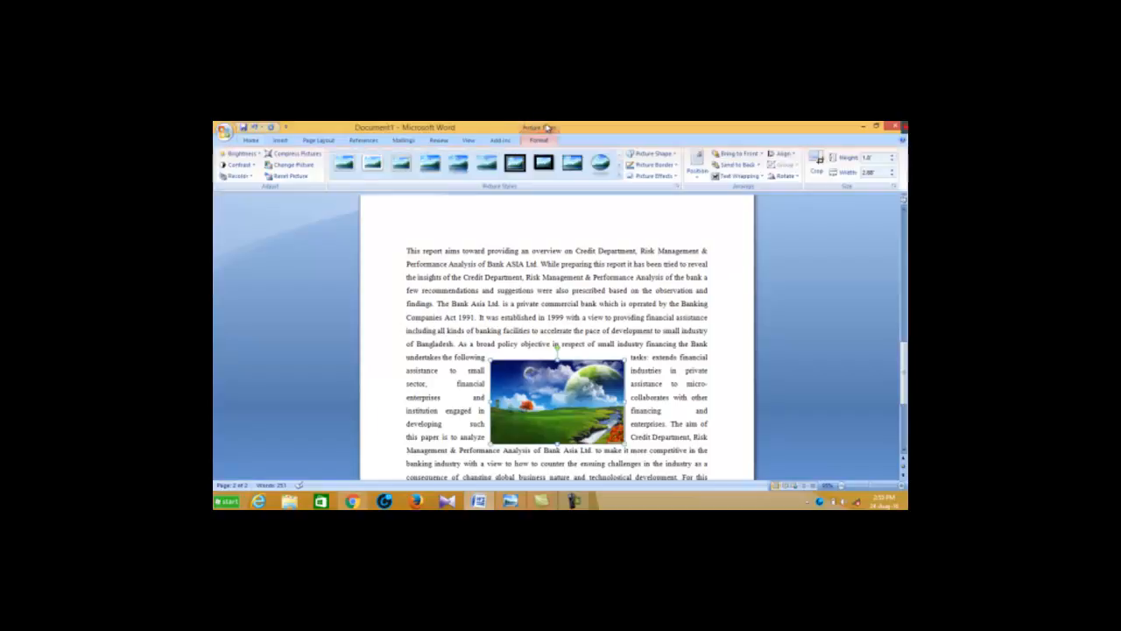
click(794, 154)
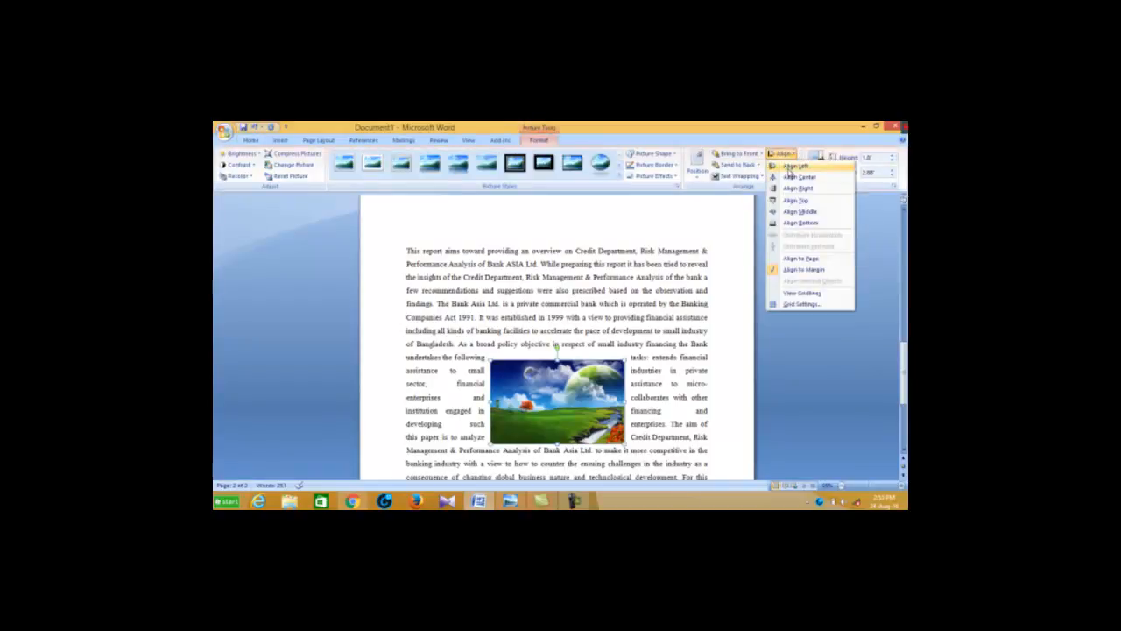
click(791, 178)
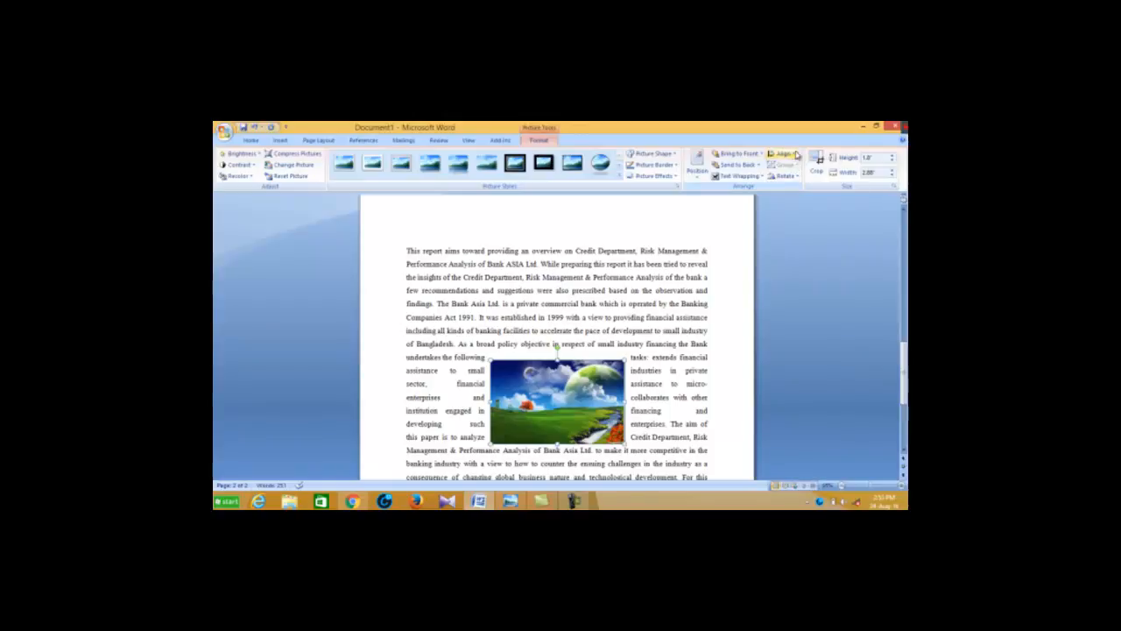
Align the landscape picture to the left margin, and replace that with right alignment
click(782, 154)
click(795, 166)
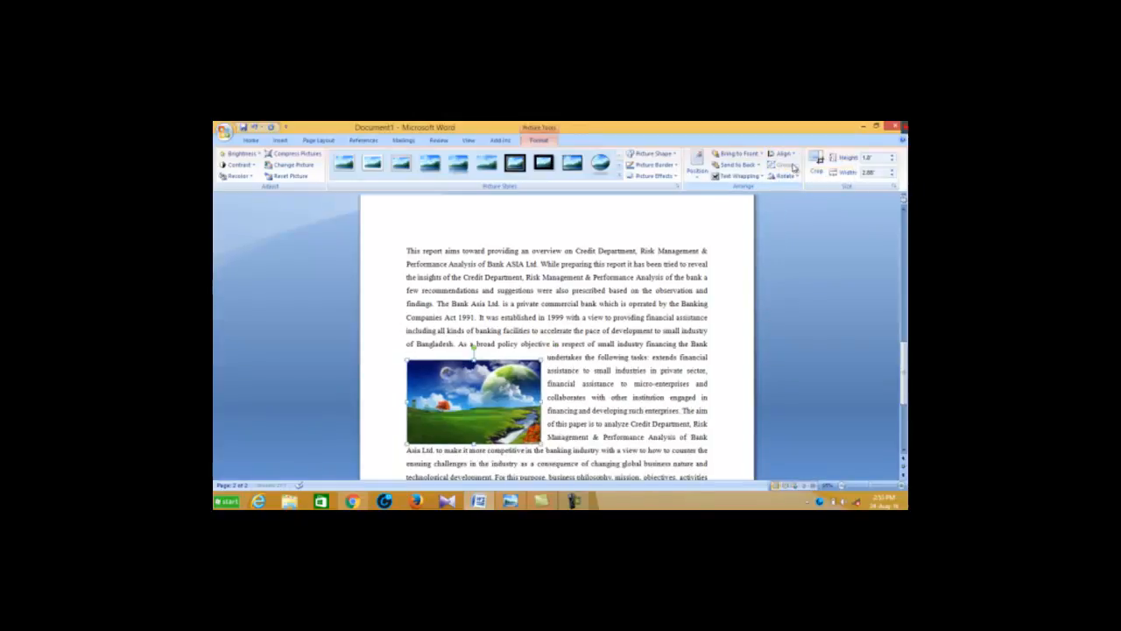
click(793, 155)
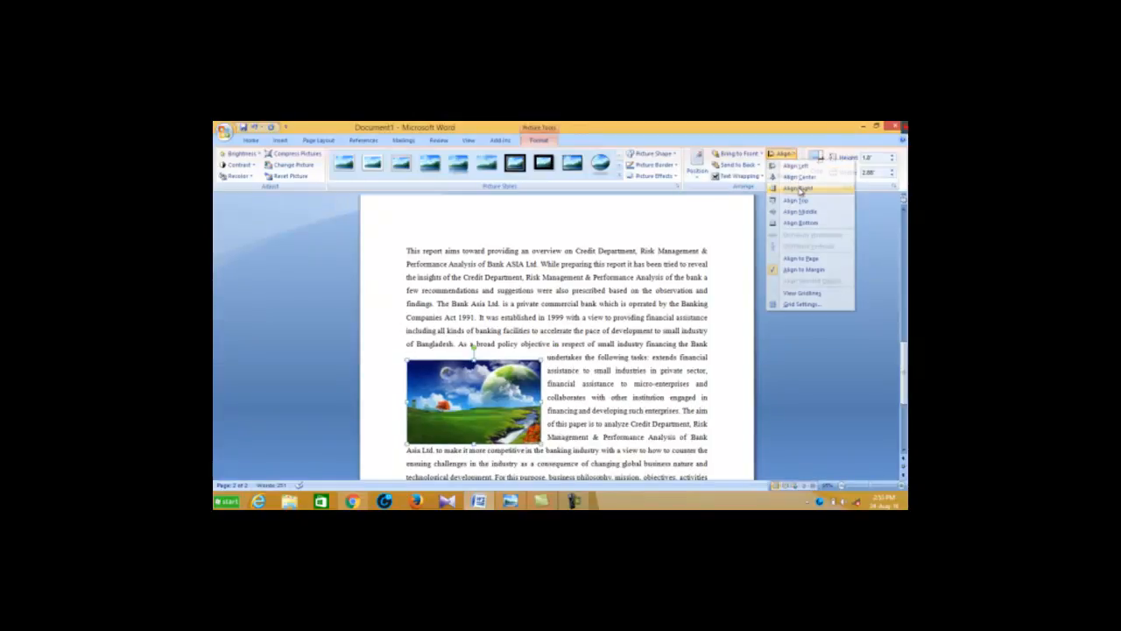
click(797, 190)
Try Align Top and Align Bottom on the landscape picture
click(795, 156)
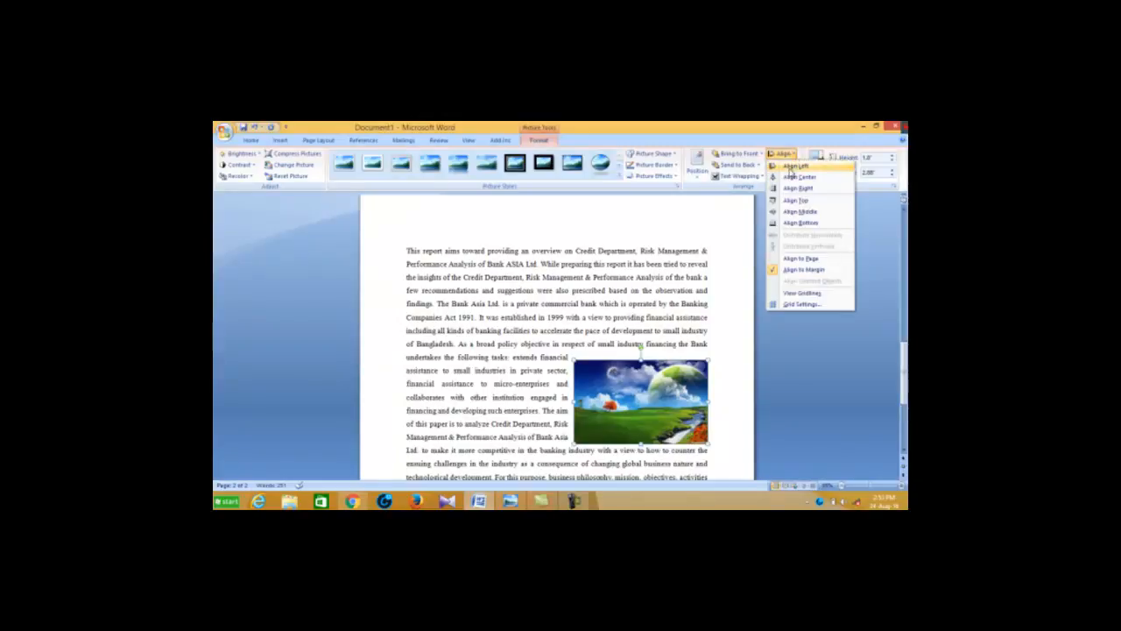
click(794, 201)
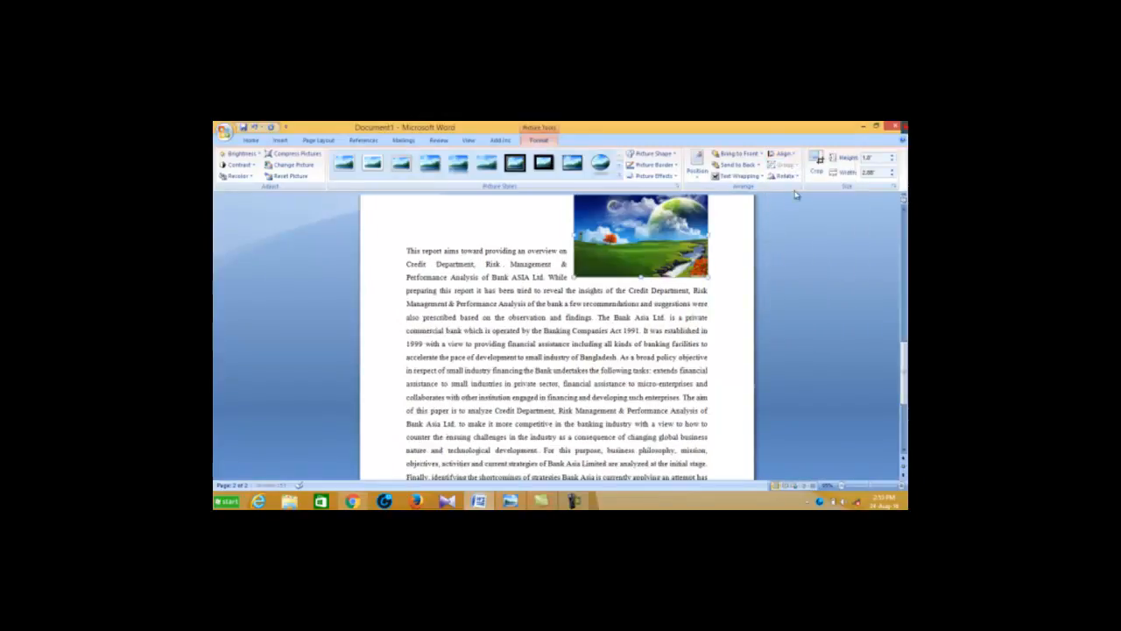
click(796, 156)
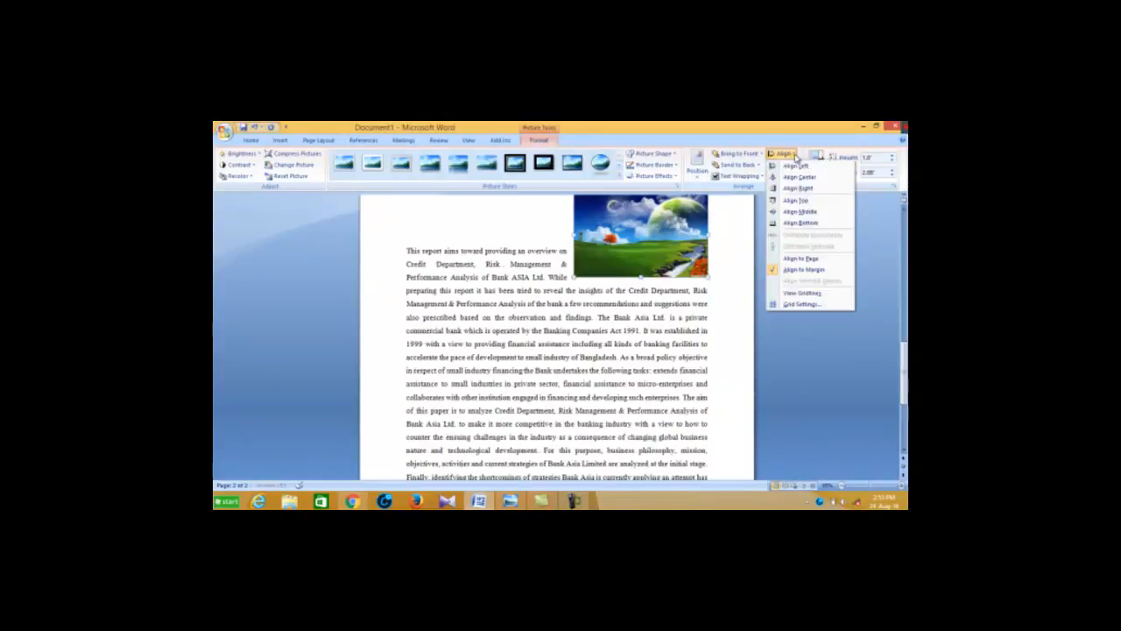
click(804, 222)
Align the landscape picture vertically to the middle and flip it horizontally
click(795, 158)
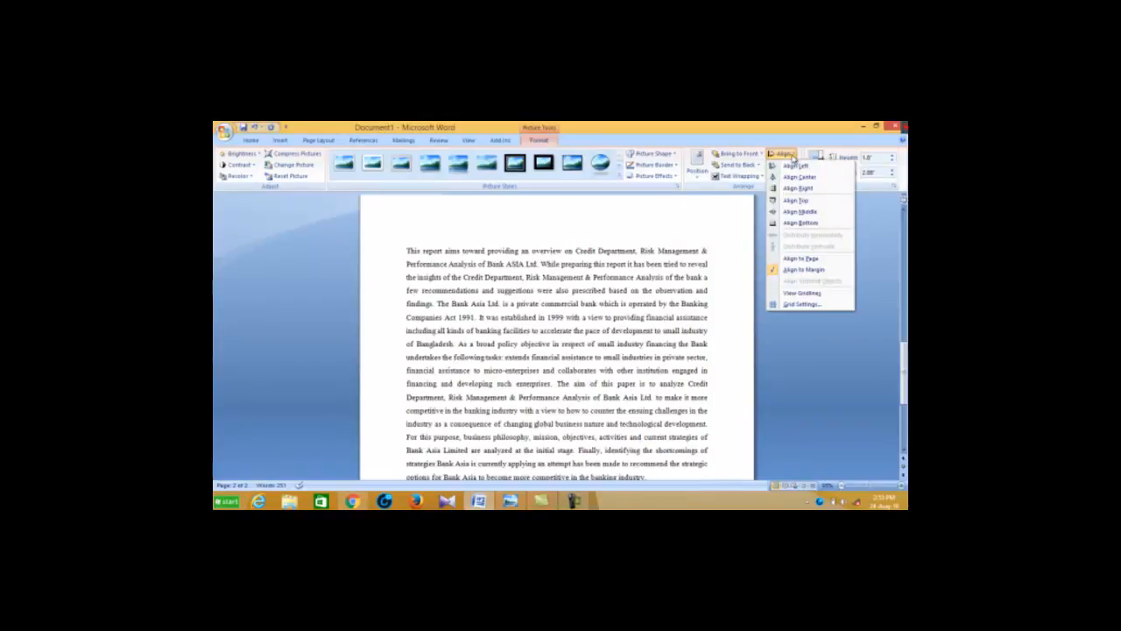
click(803, 212)
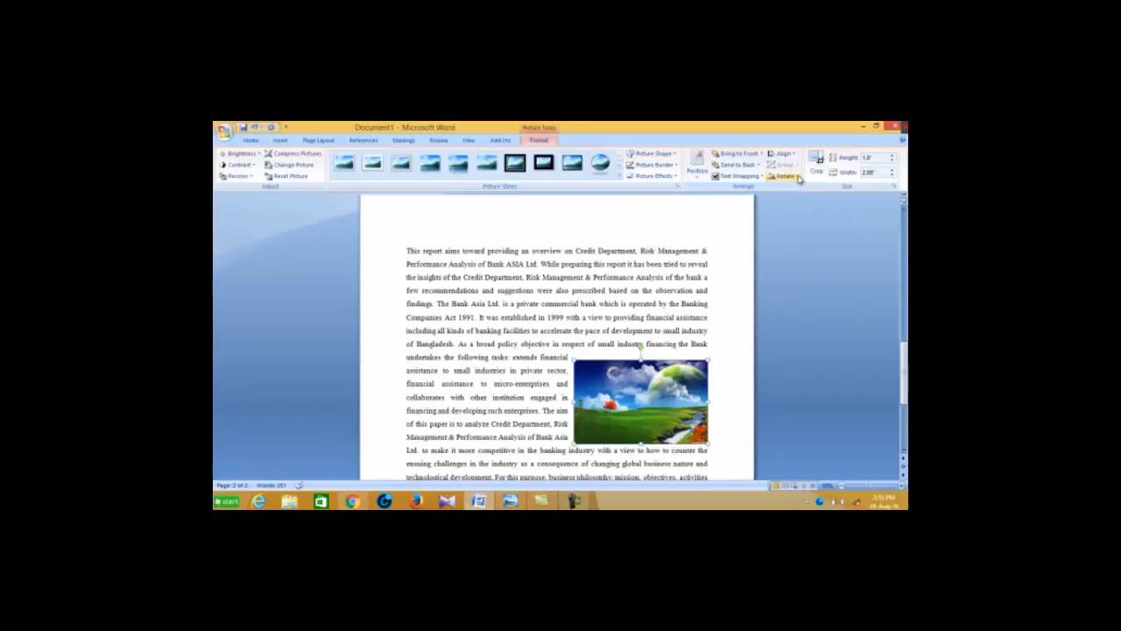
click(797, 178)
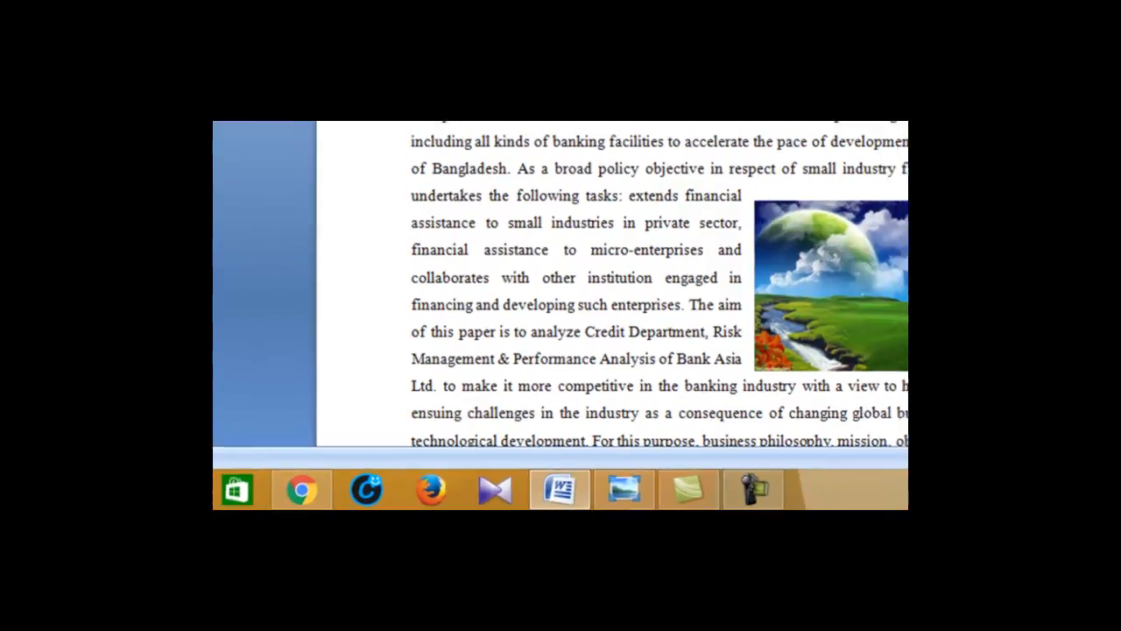
click(805, 227)
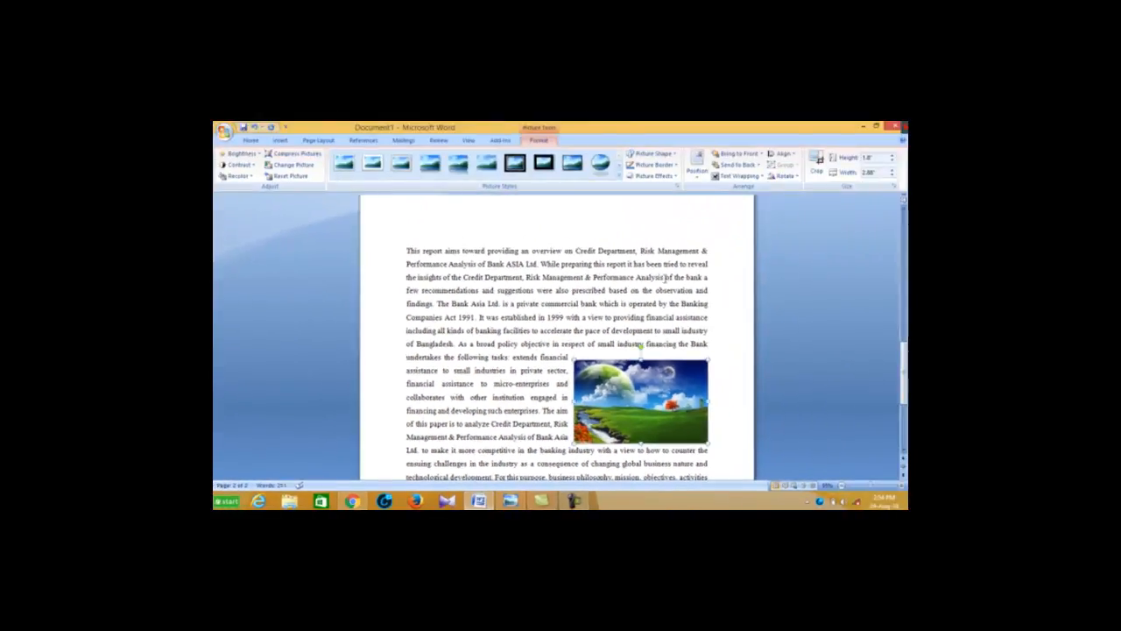
Try moving the flipped picture slightly inward from the right margin, and undo the move
scroll(665, 278, down, 3)
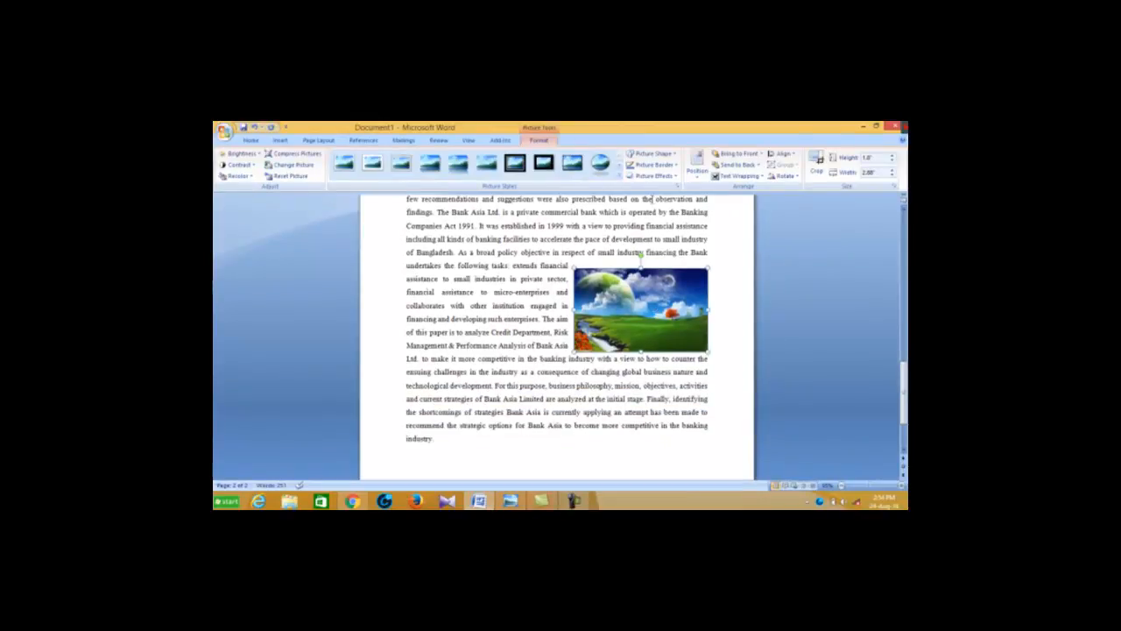
scroll(596, 320, up, 3)
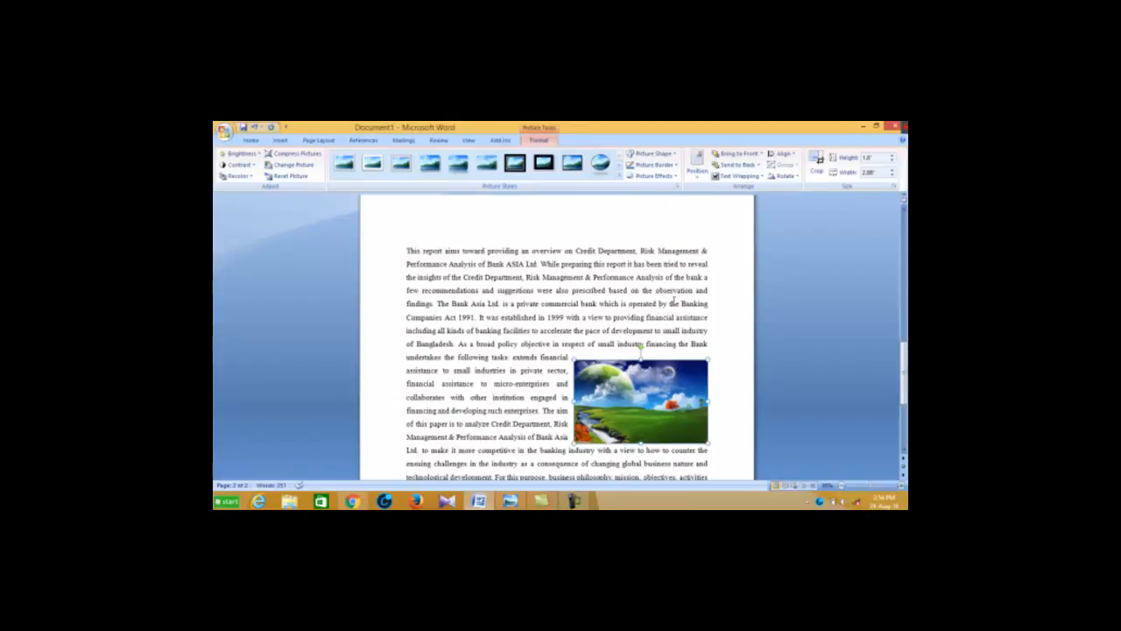
scroll(670, 303, down, 3)
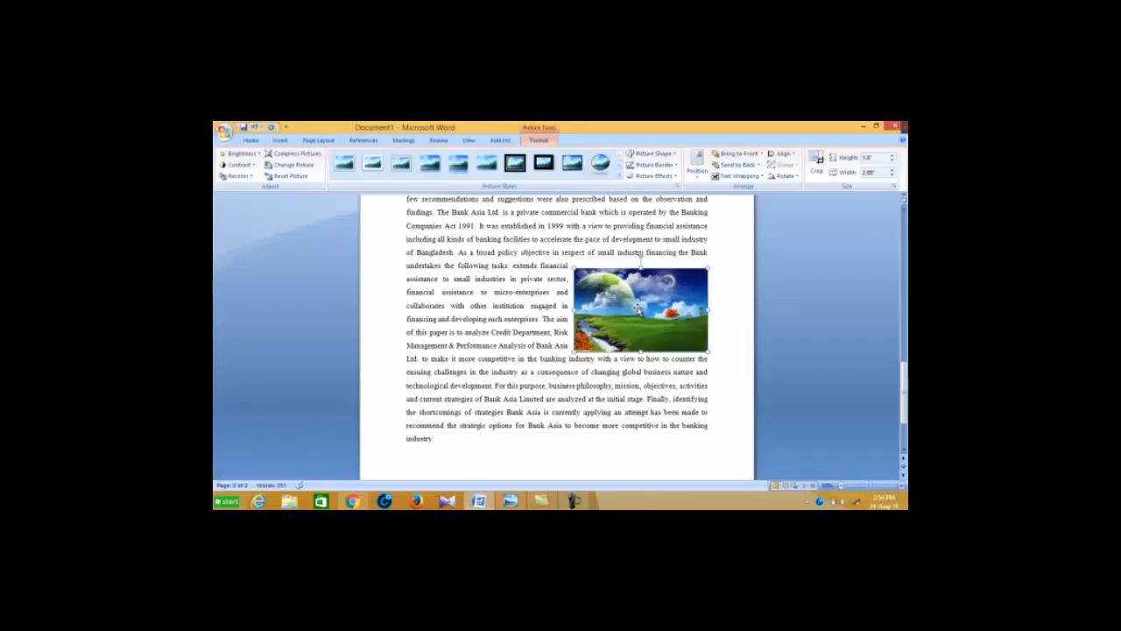
drag(639, 308, 609, 305)
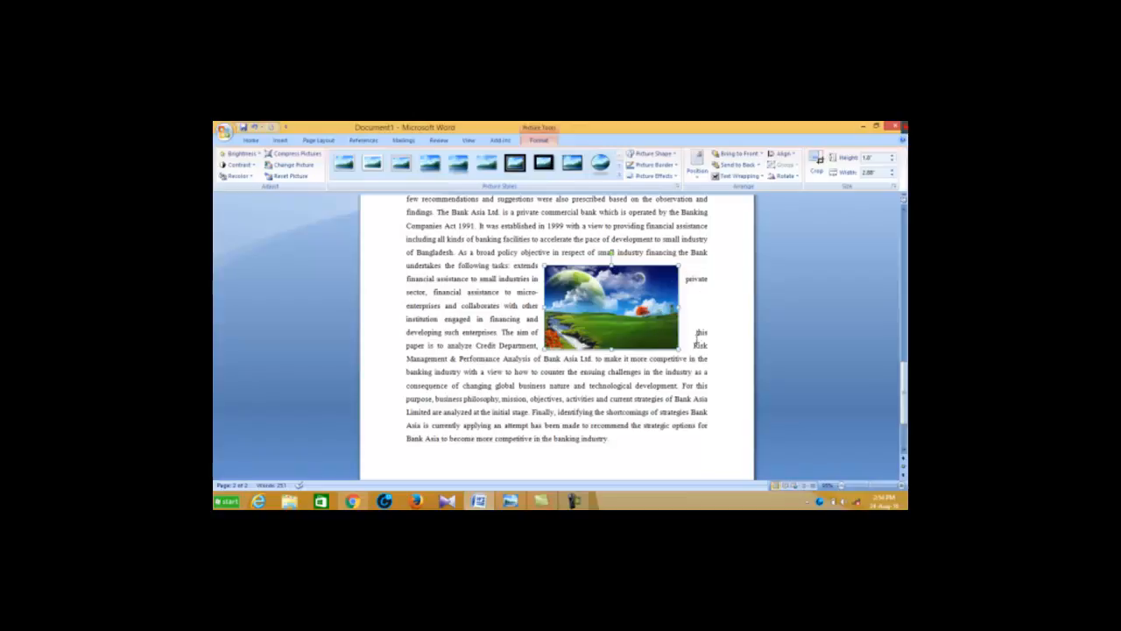
key(ctrl+z)
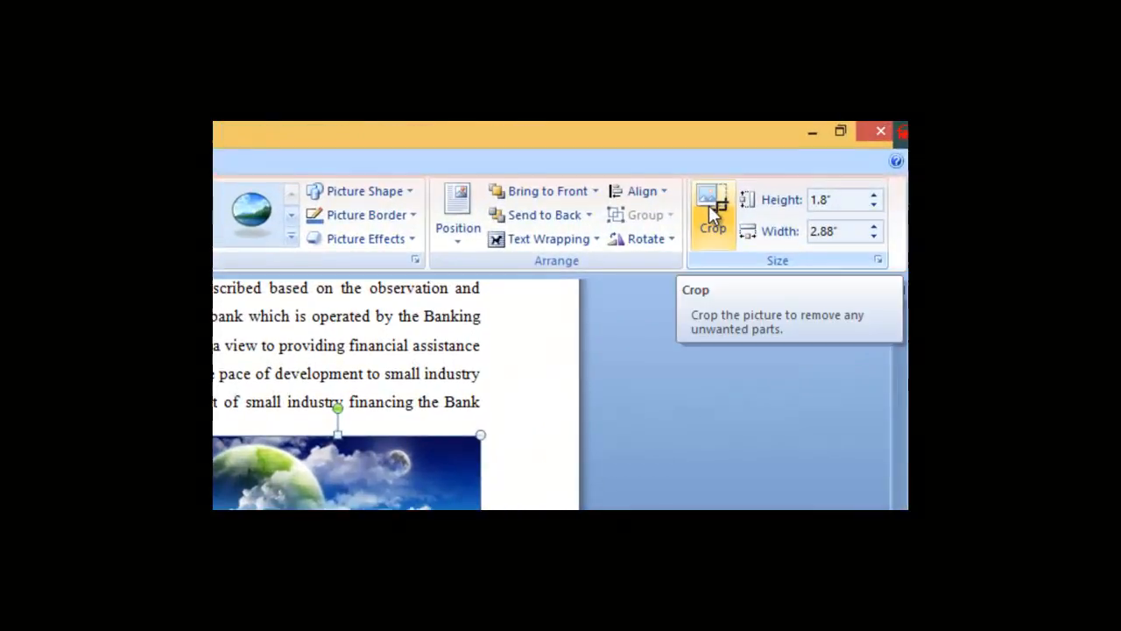
Try cropping the picture outward past its upper-left corner and shifting it down in the text, and undo these changes
click(711, 208)
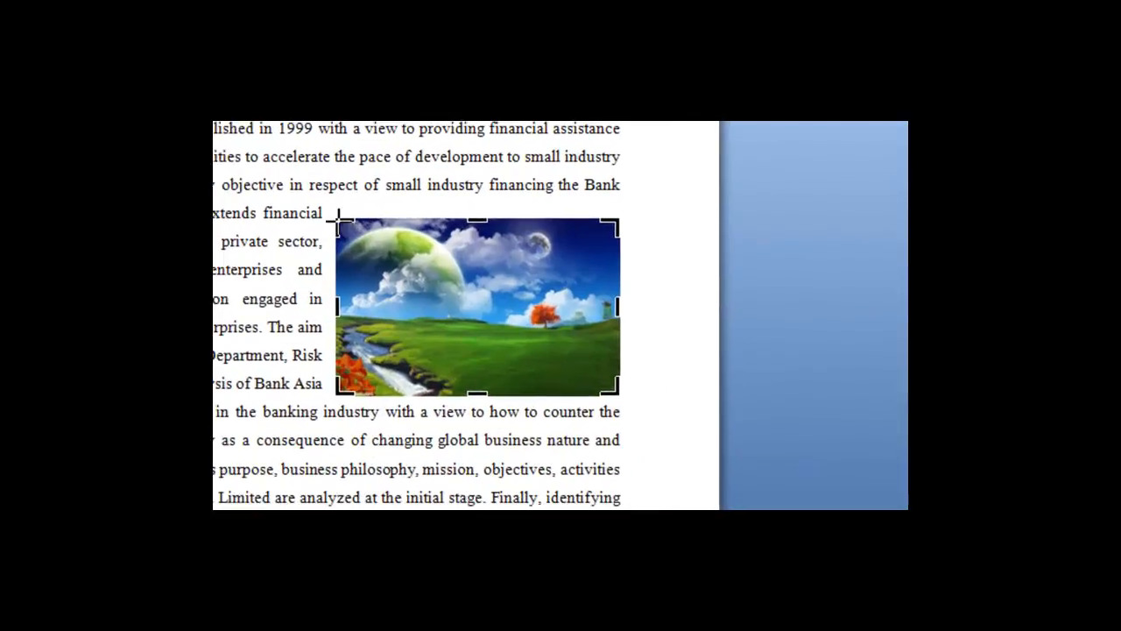
drag(218, 406, 198, 402)
drag(319, 214, 311, 214)
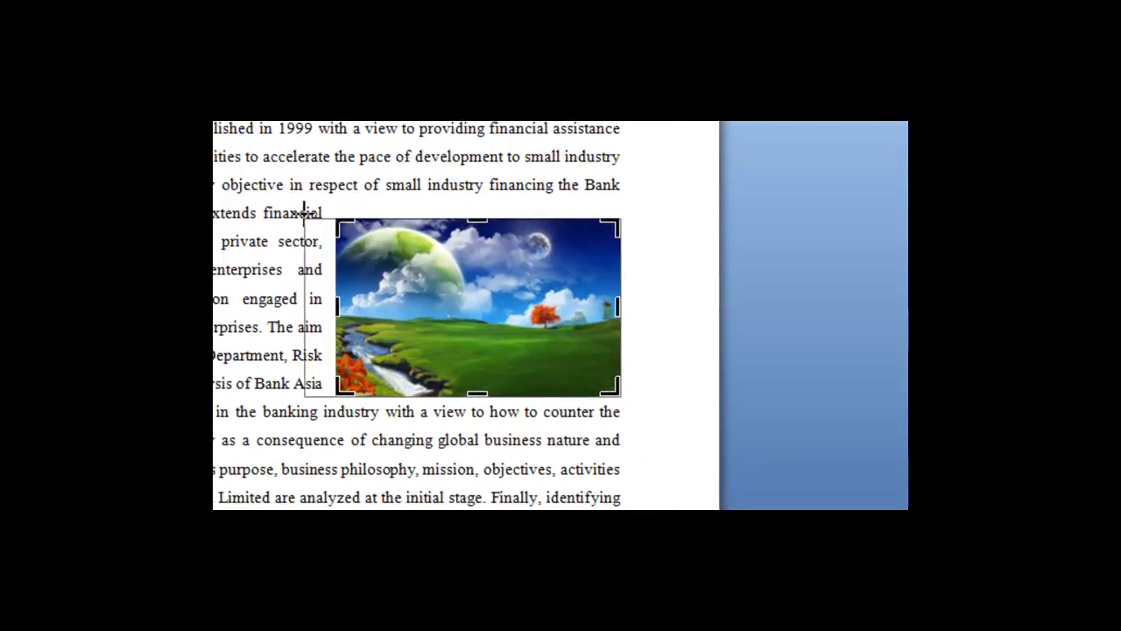
drag(306, 213, 306, 219)
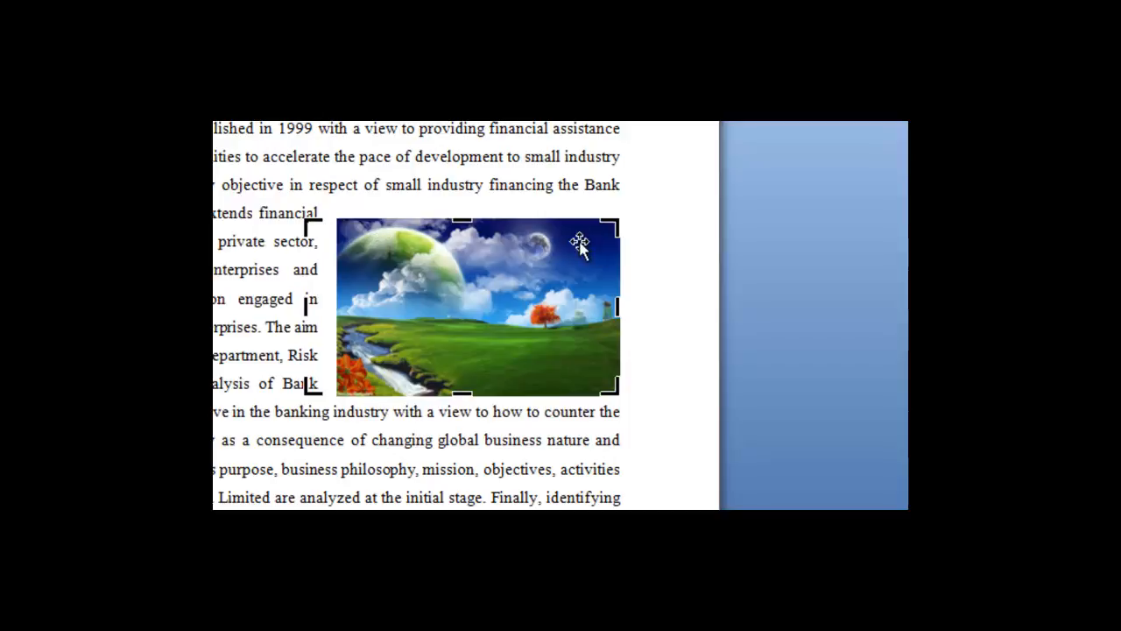
drag(305, 225, 282, 213)
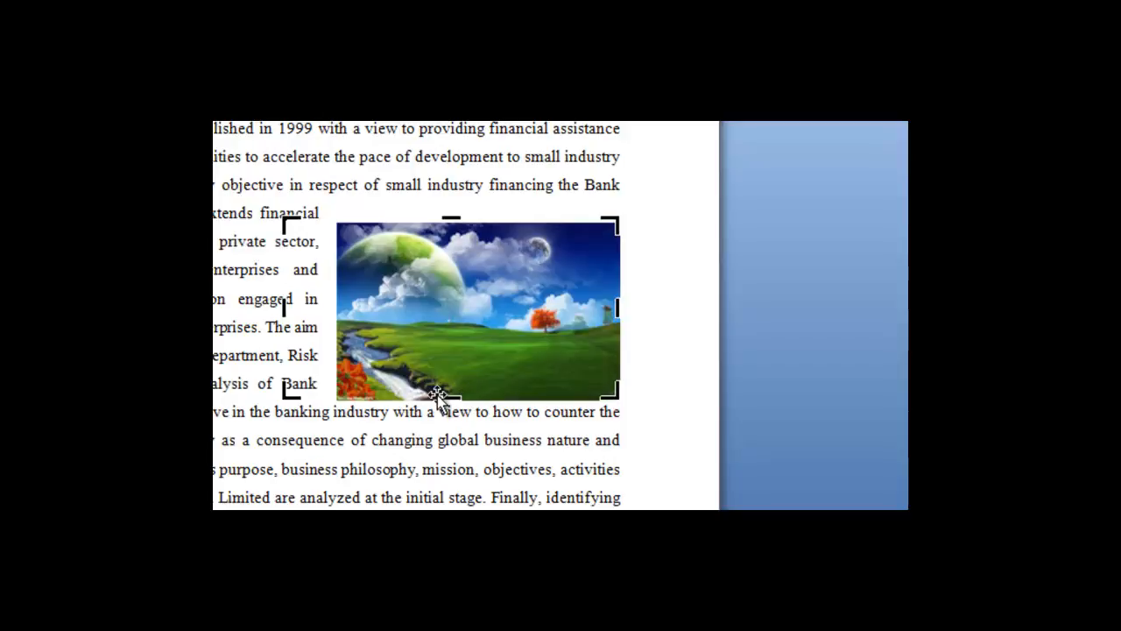
drag(449, 394, 439, 419)
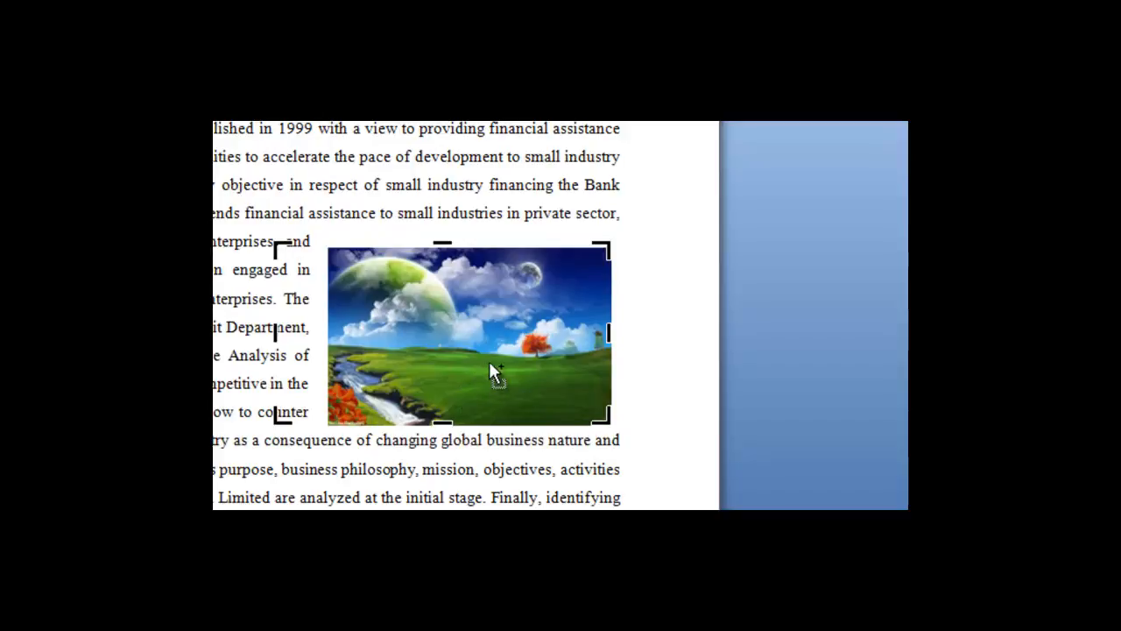
key(ctrl+z)
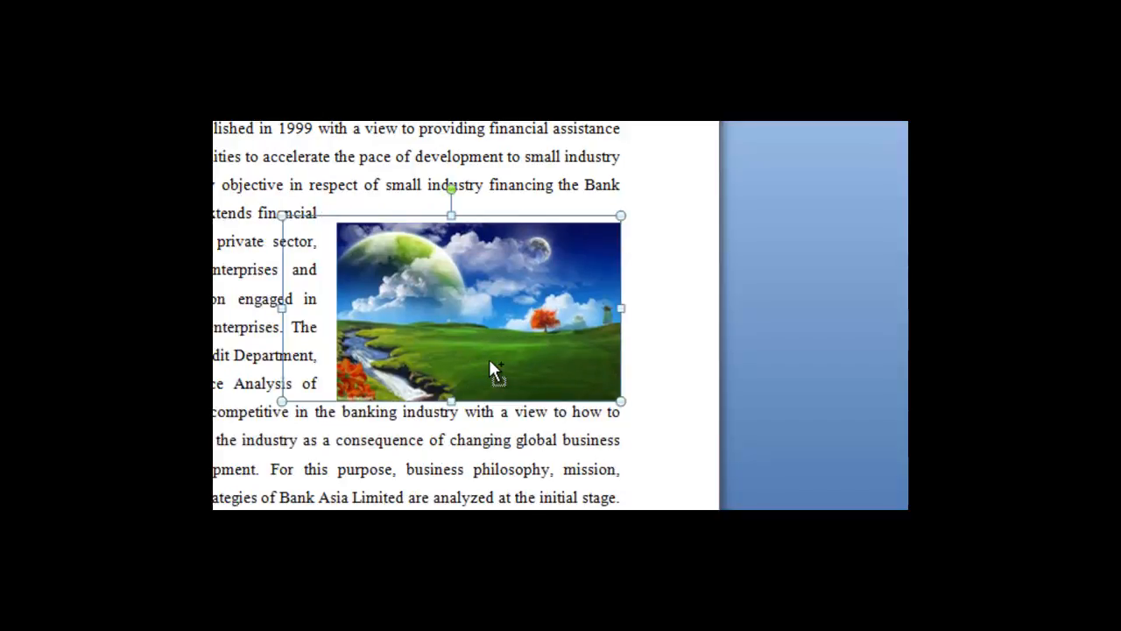
key(ctrl+z)
key(ctrl+z)
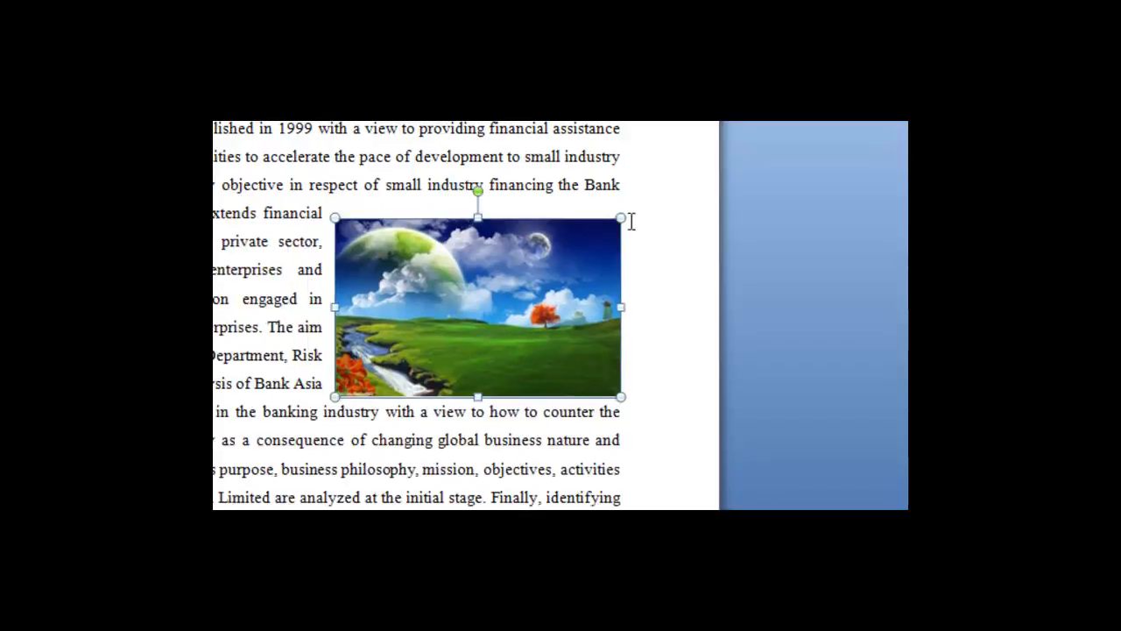
Try extending the crop frame from the picture's upper-left corner once more, and undo that crop
click(782, 122)
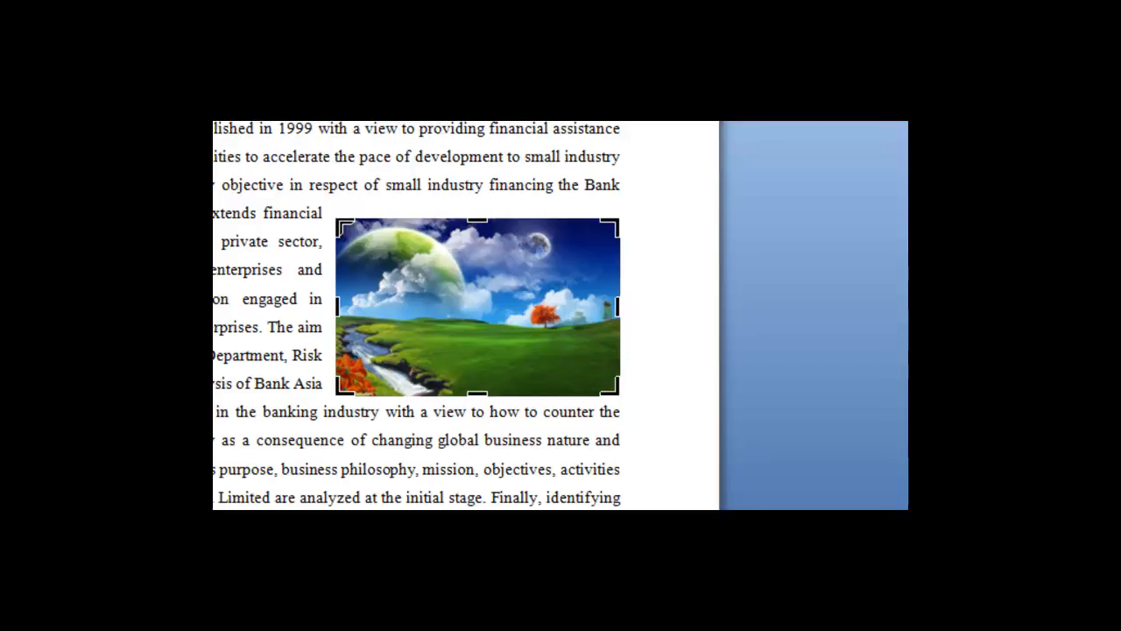
drag(342, 223, 295, 220)
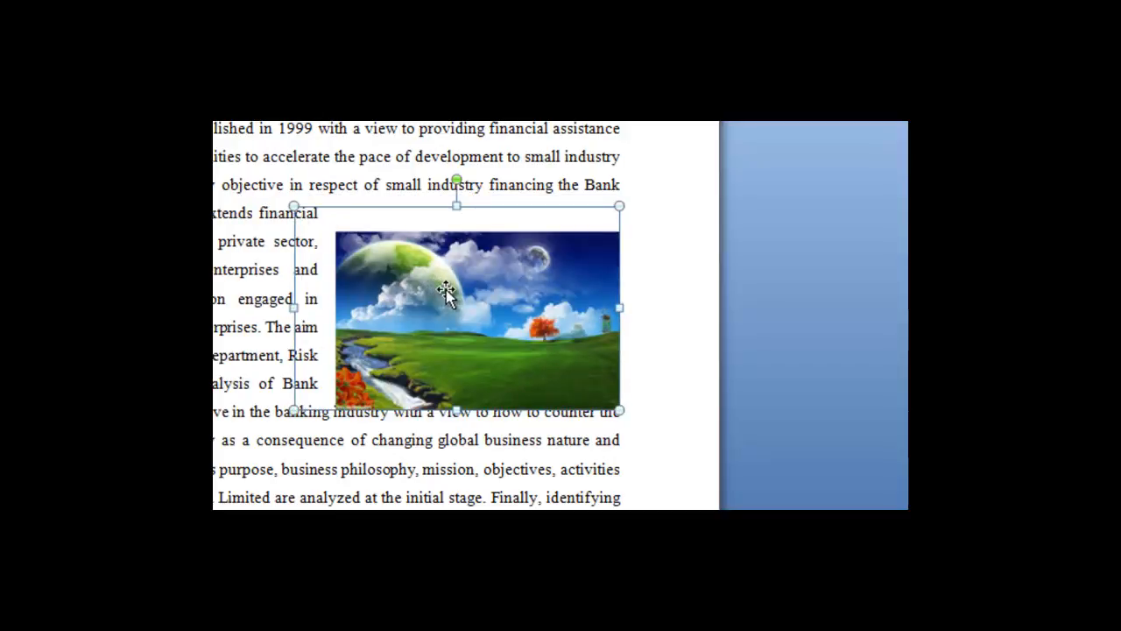
key(ctrl+z)
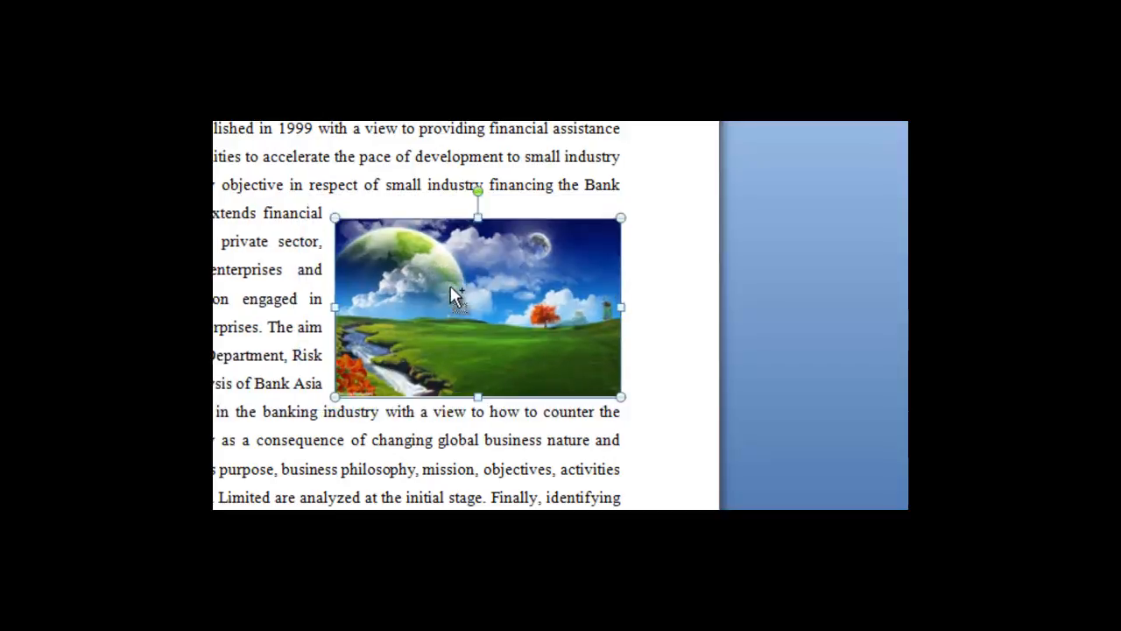
Crop the picture outward at its lower-left corner, top and bottom edges to about 2.3" high by 3.19" wide, adding blank space around it
click(692, 123)
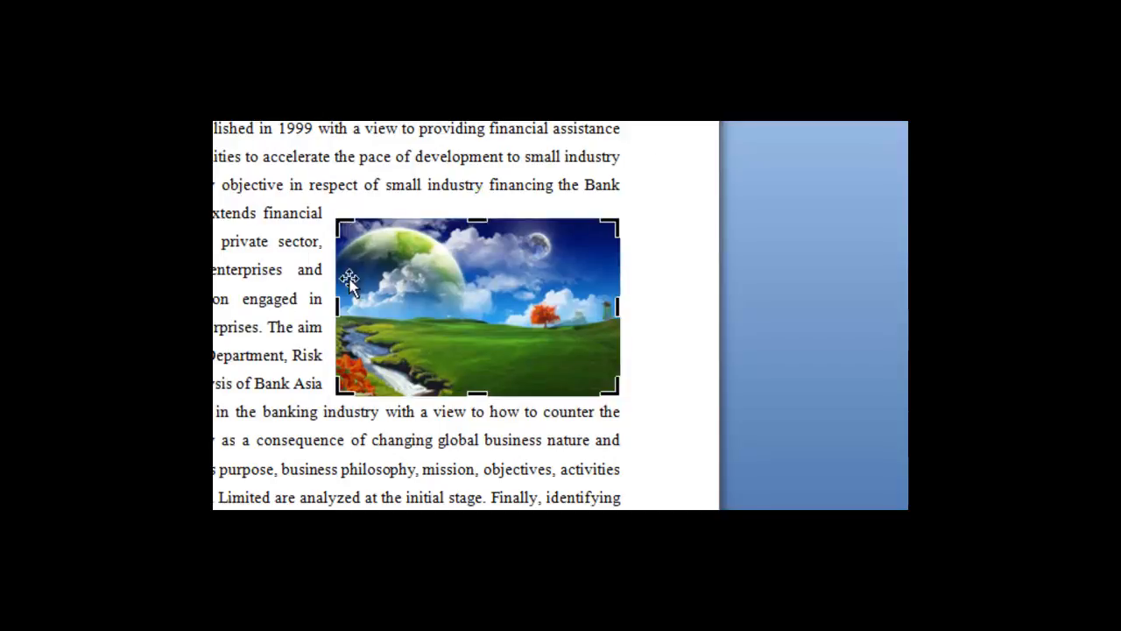
drag(334, 392, 306, 418)
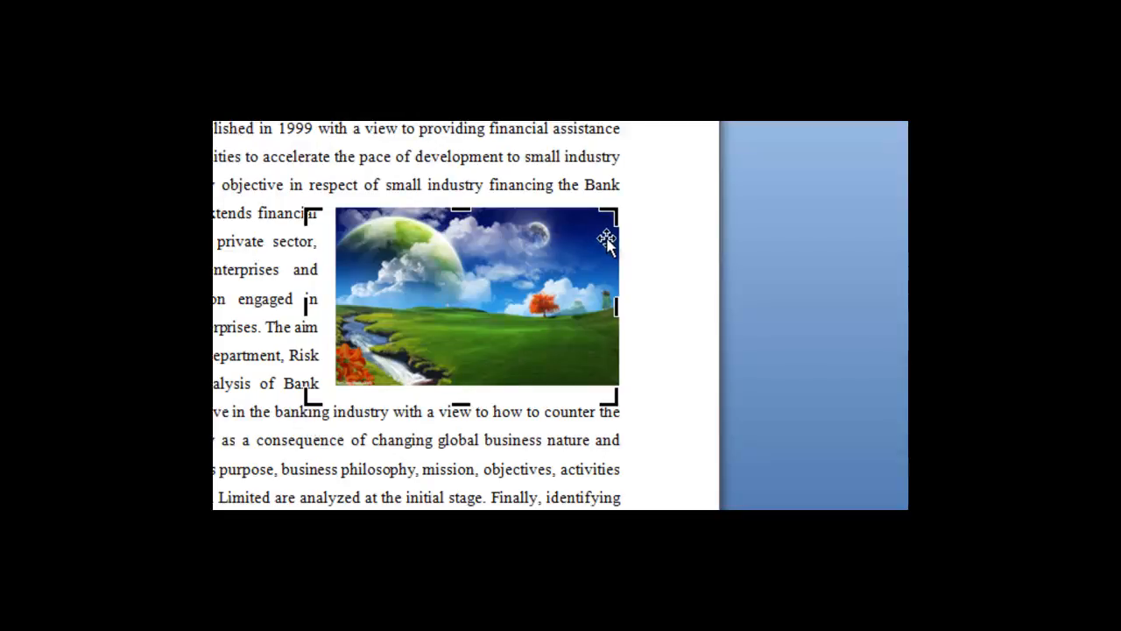
drag(461, 209, 463, 198)
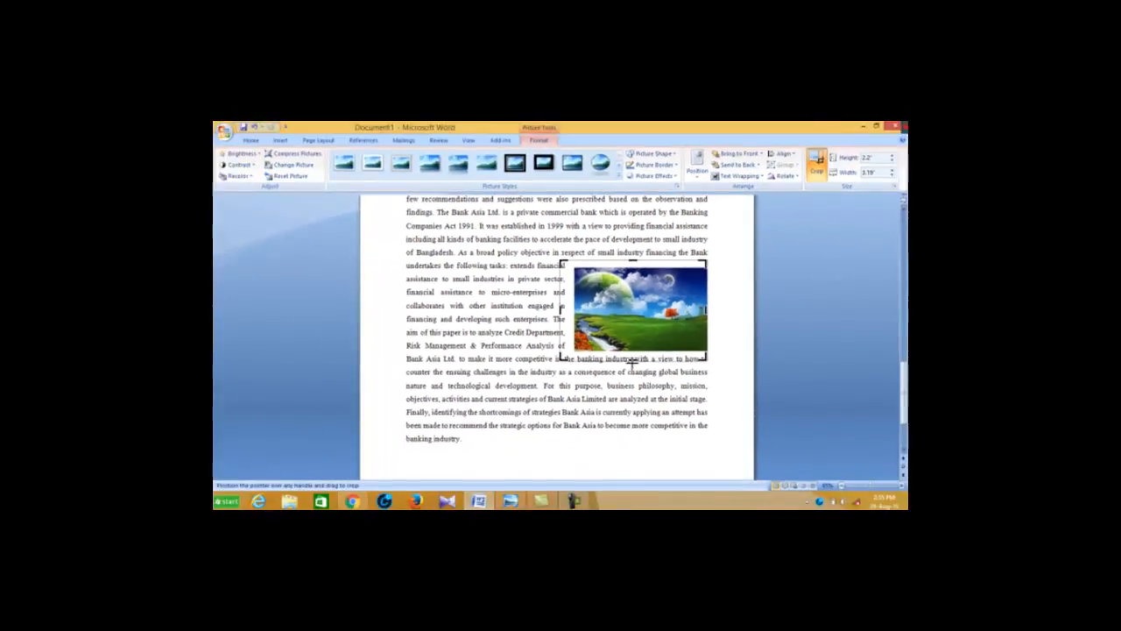
drag(631, 359, 631, 362)
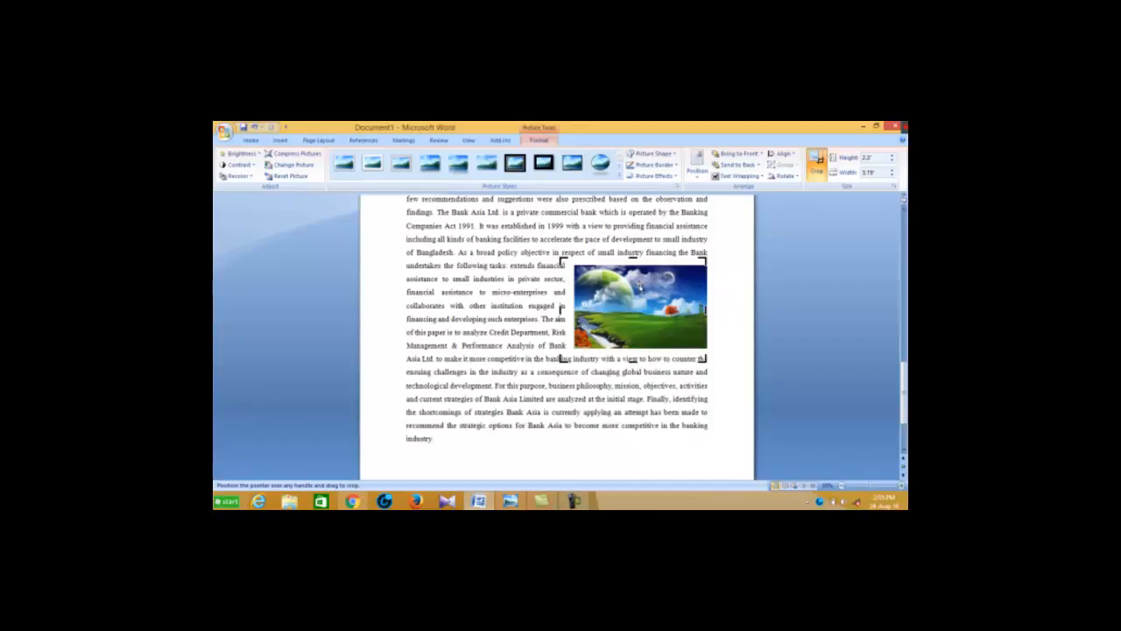
click(817, 162)
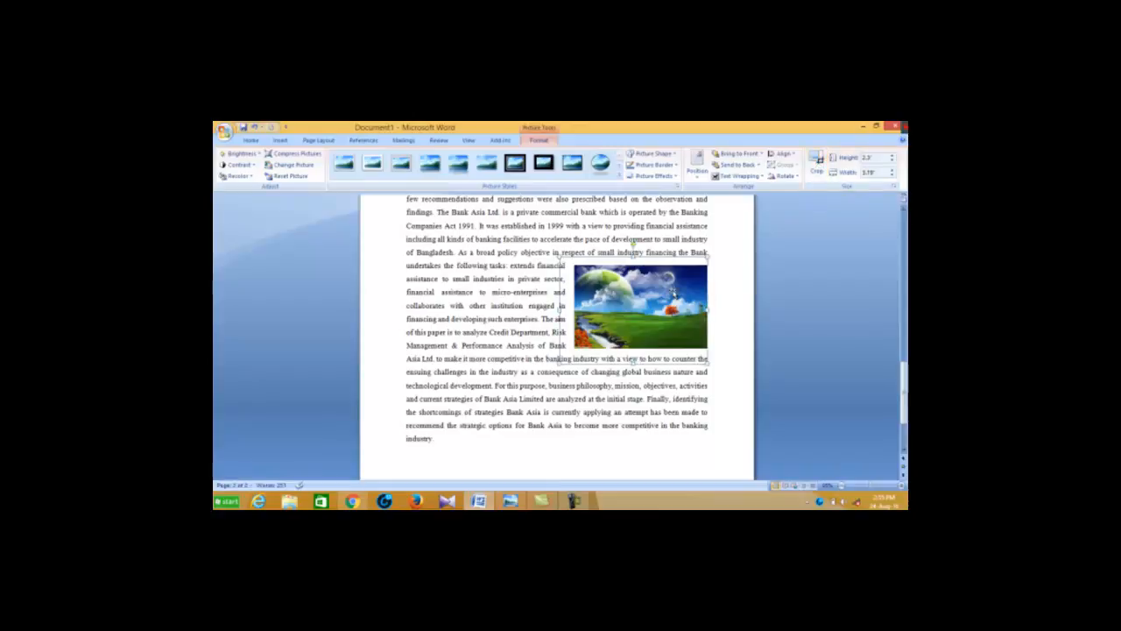
click(709, 280)
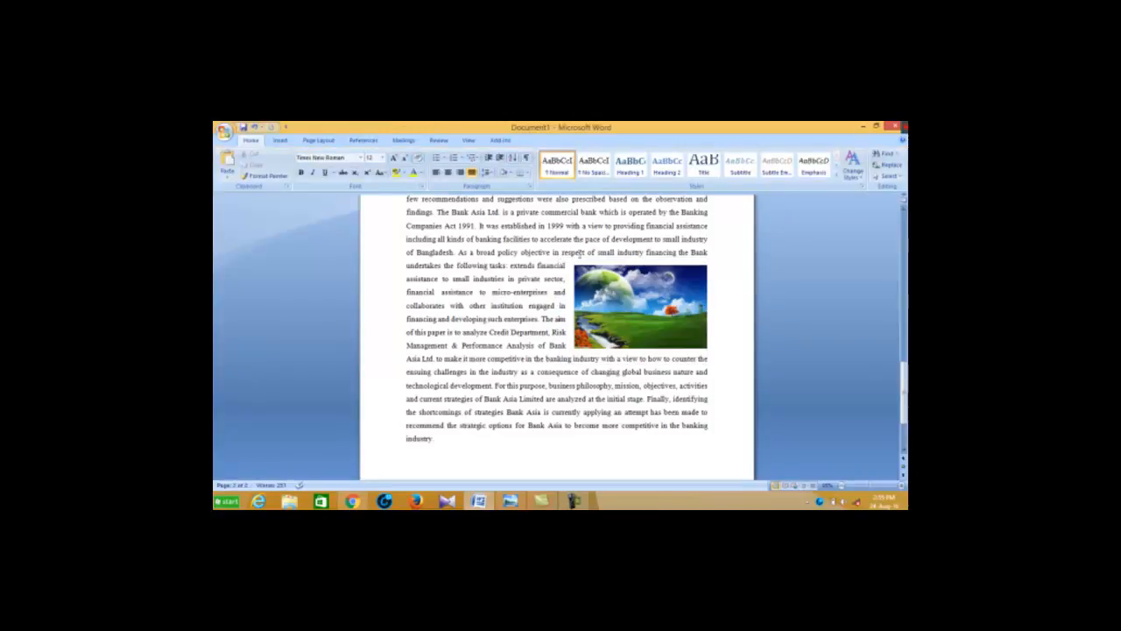
Examine the landscape picture's height, width, rotation, scale and crop settings in the Size dialog, and close it without changes
scroll(691, 292, down, 2)
scroll(680, 287, up, 3)
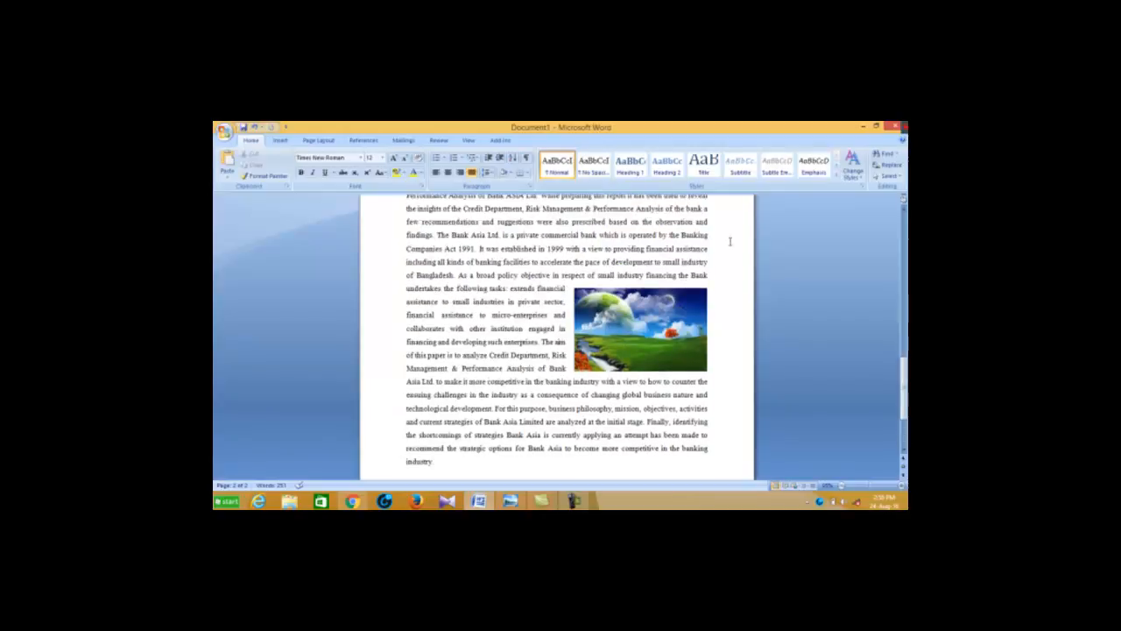
click(622, 357)
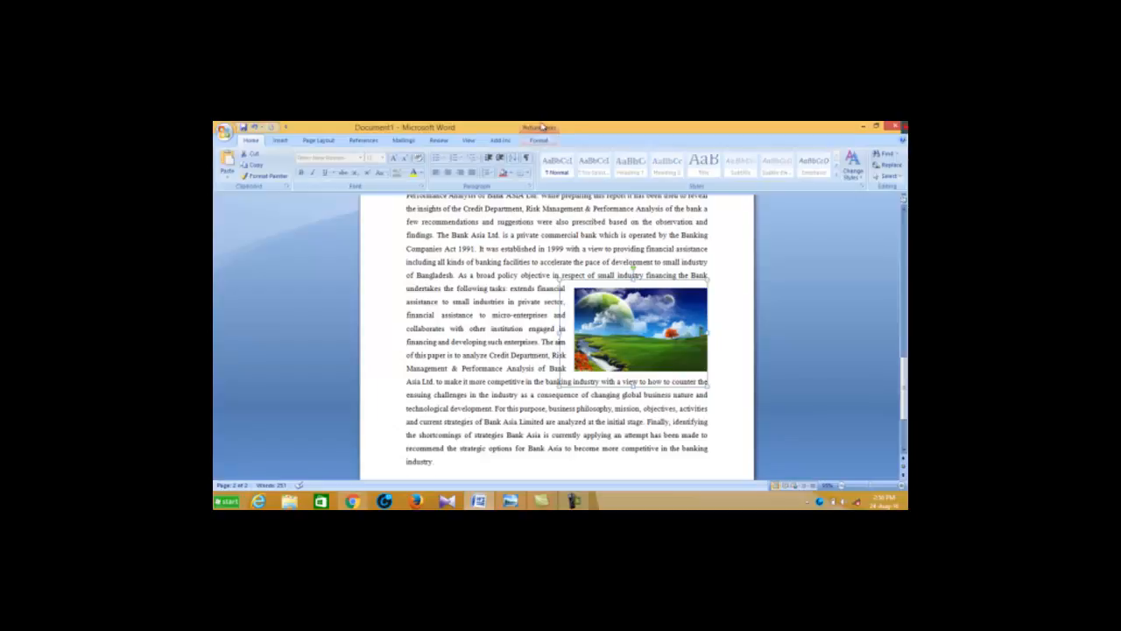
click(538, 140)
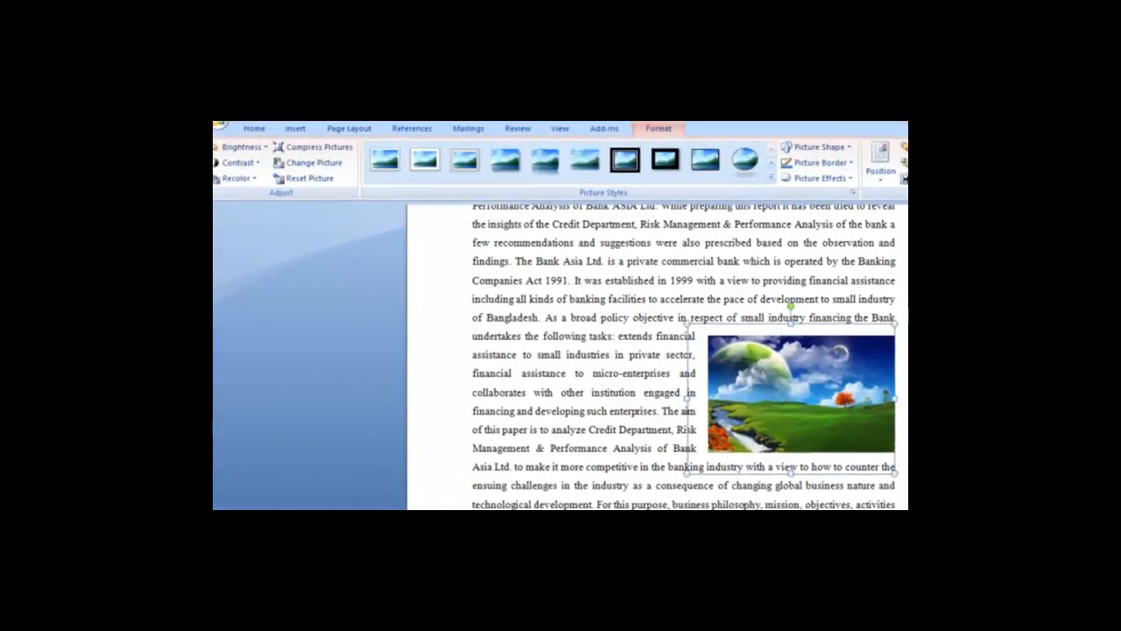
click(1112, 192)
drag(718, 225, 460, 173)
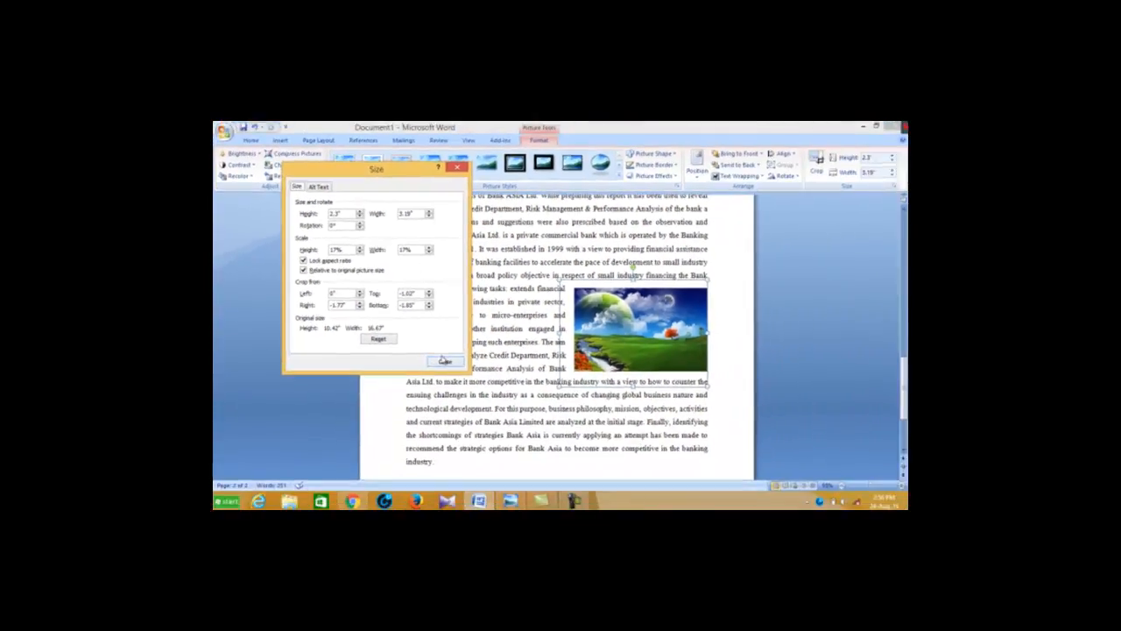
click(445, 361)
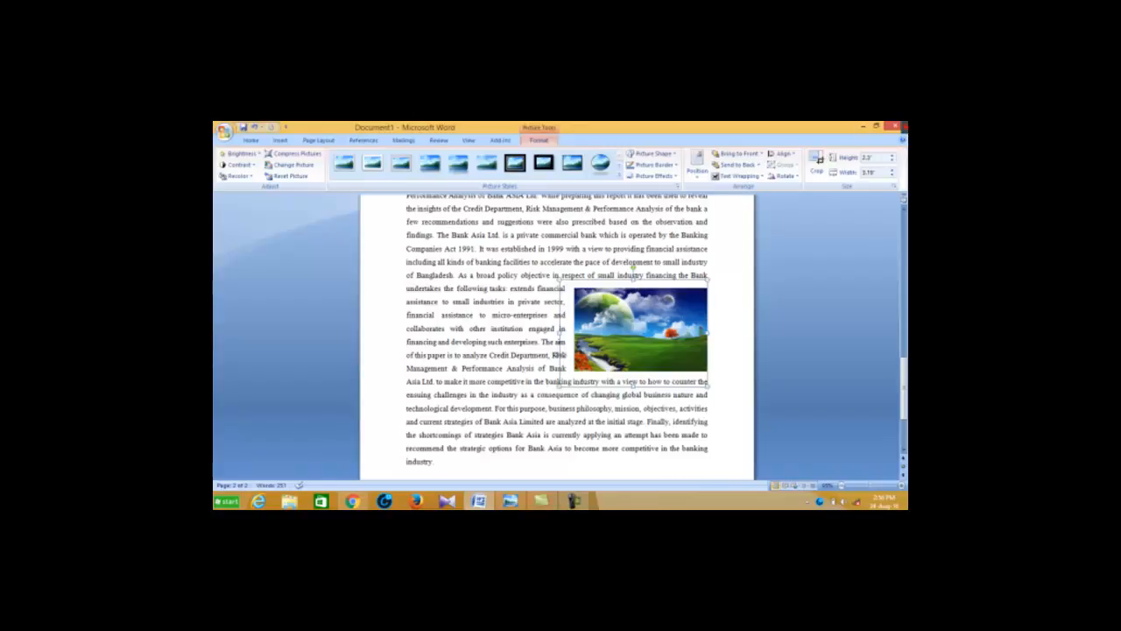
scroll(561, 358, up, 5)
scroll(560, 360, down, 3)
scroll(555, 366, up, 2)
scroll(555, 366, down, 6)
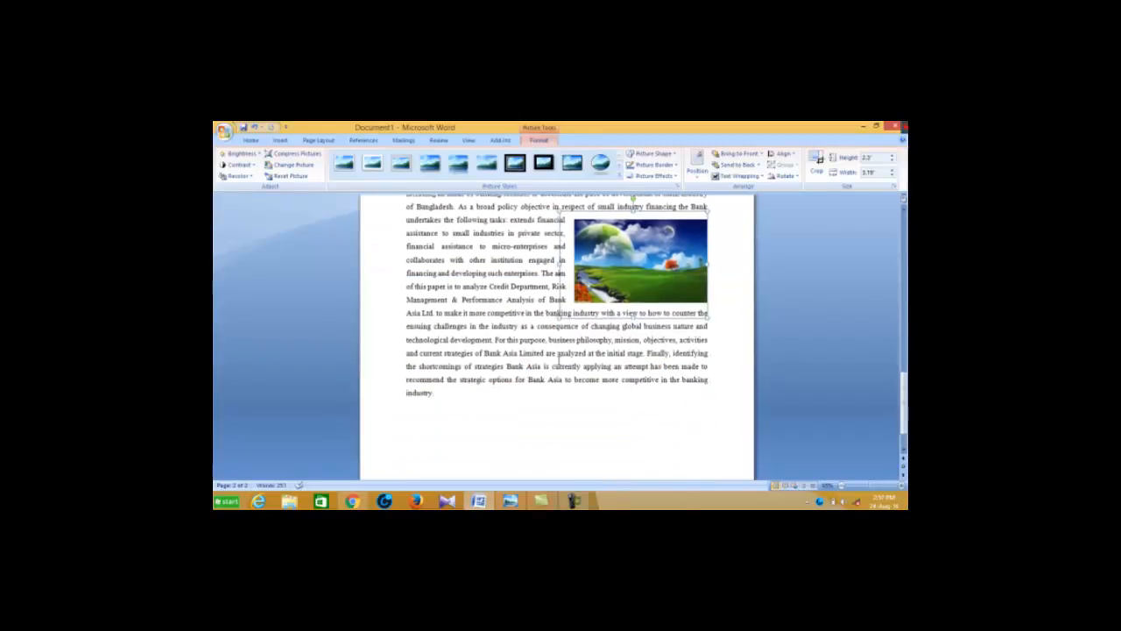
scroll(557, 365, up, 2)
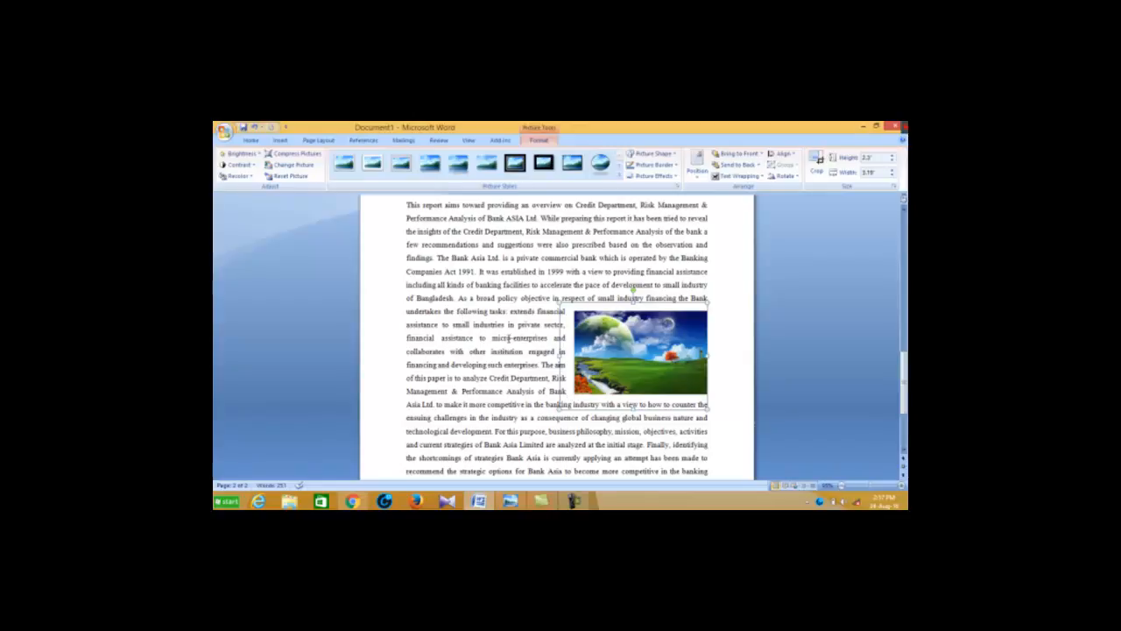
scroll(509, 338, down, 2)
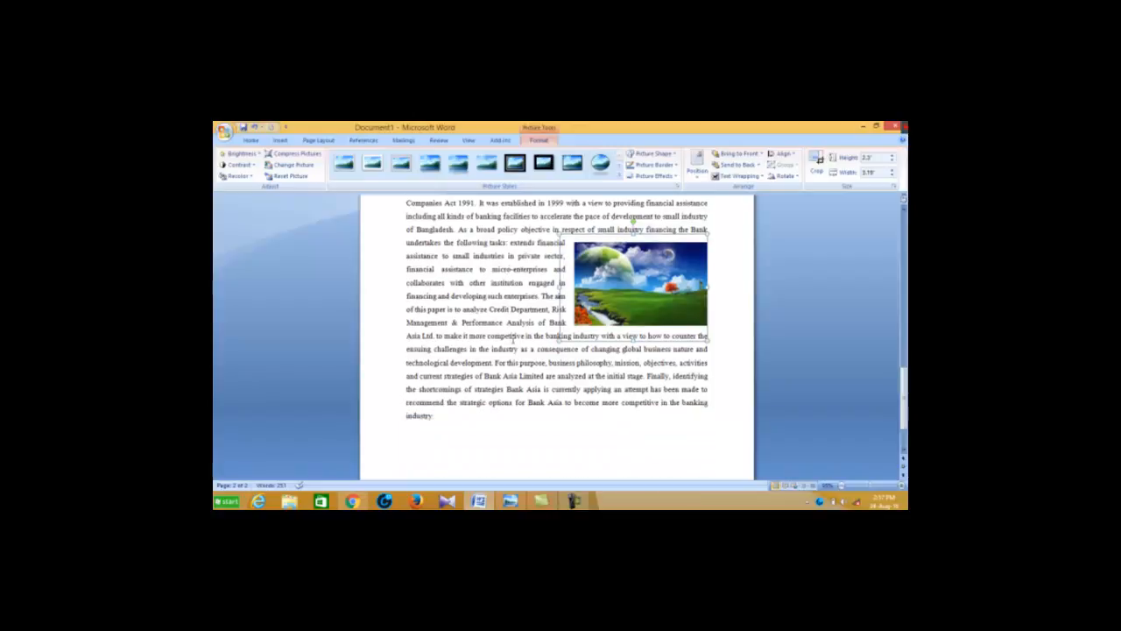
scroll(513, 338, up, 2)
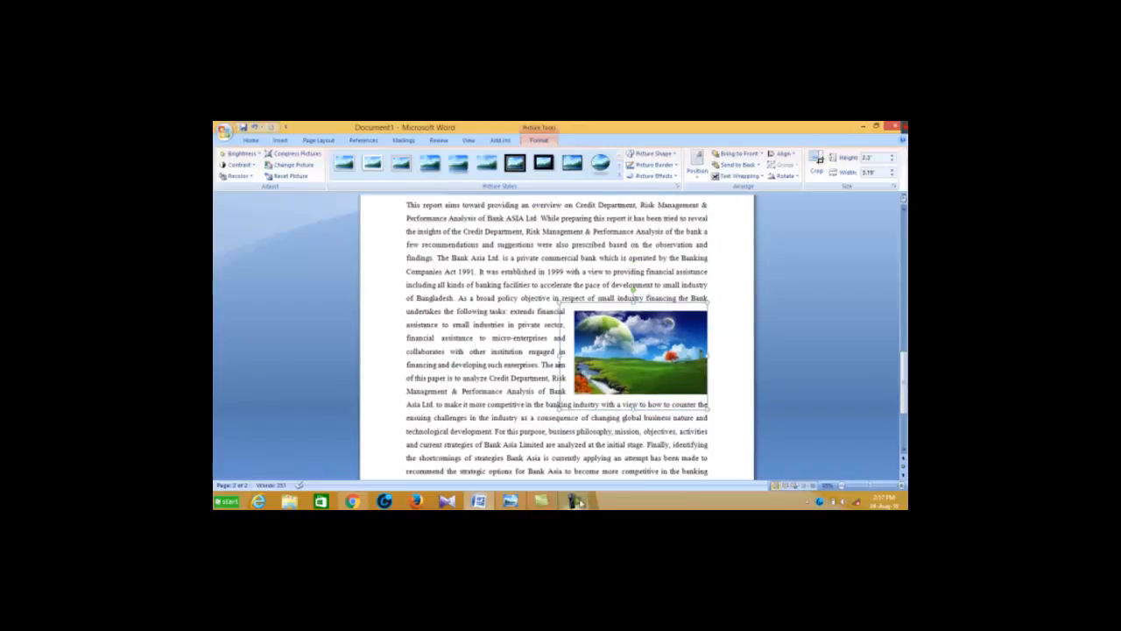
click(575, 501)
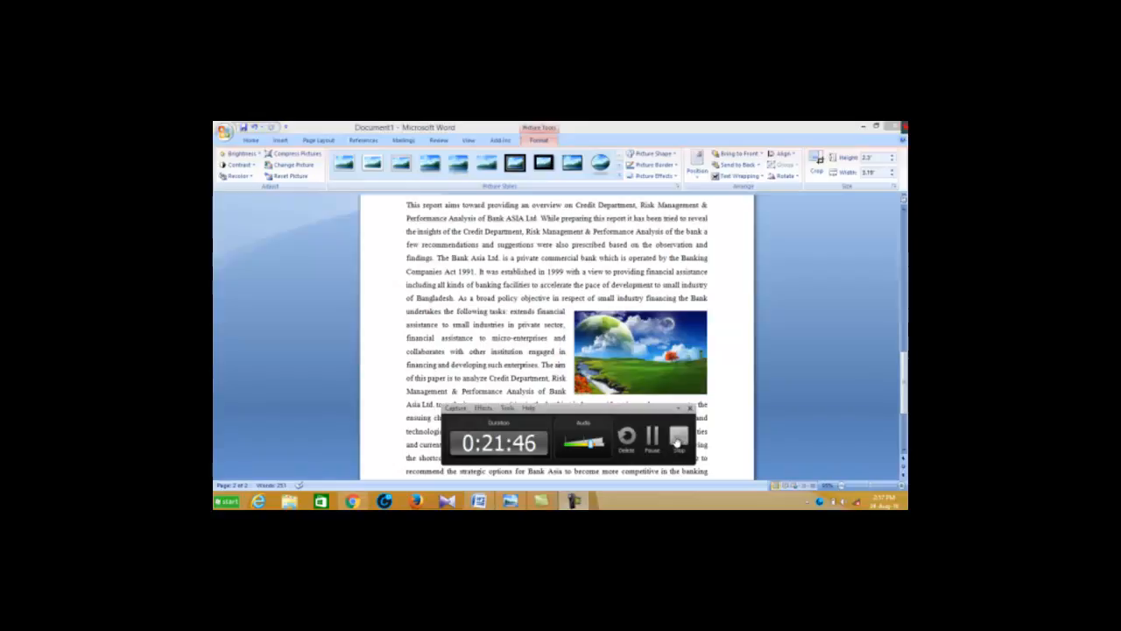